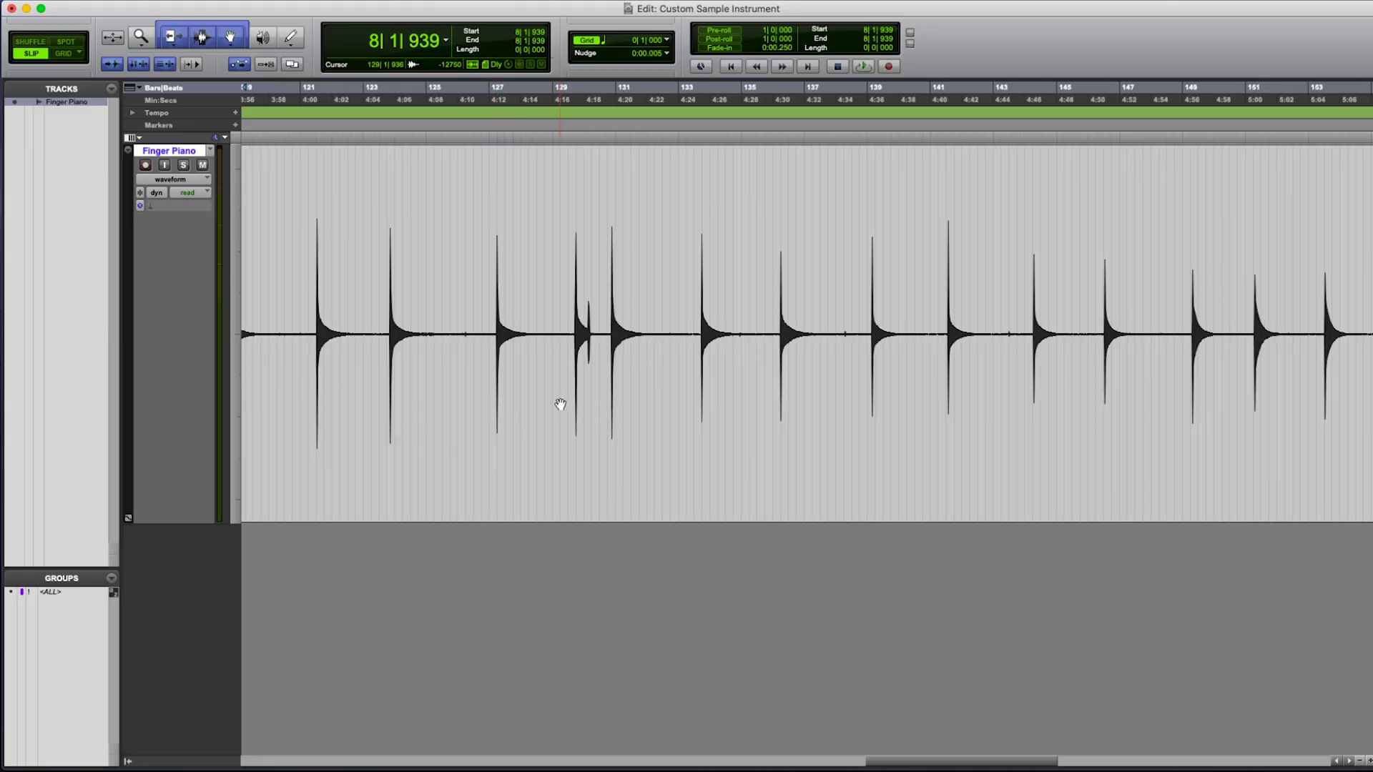
- Scroll down to bring the Finger Piano recording and its first note's attack into view
{"action": "scroll", "coordinate": [561, 404], "scroll_direction": "down", "scroll_amount": 5}
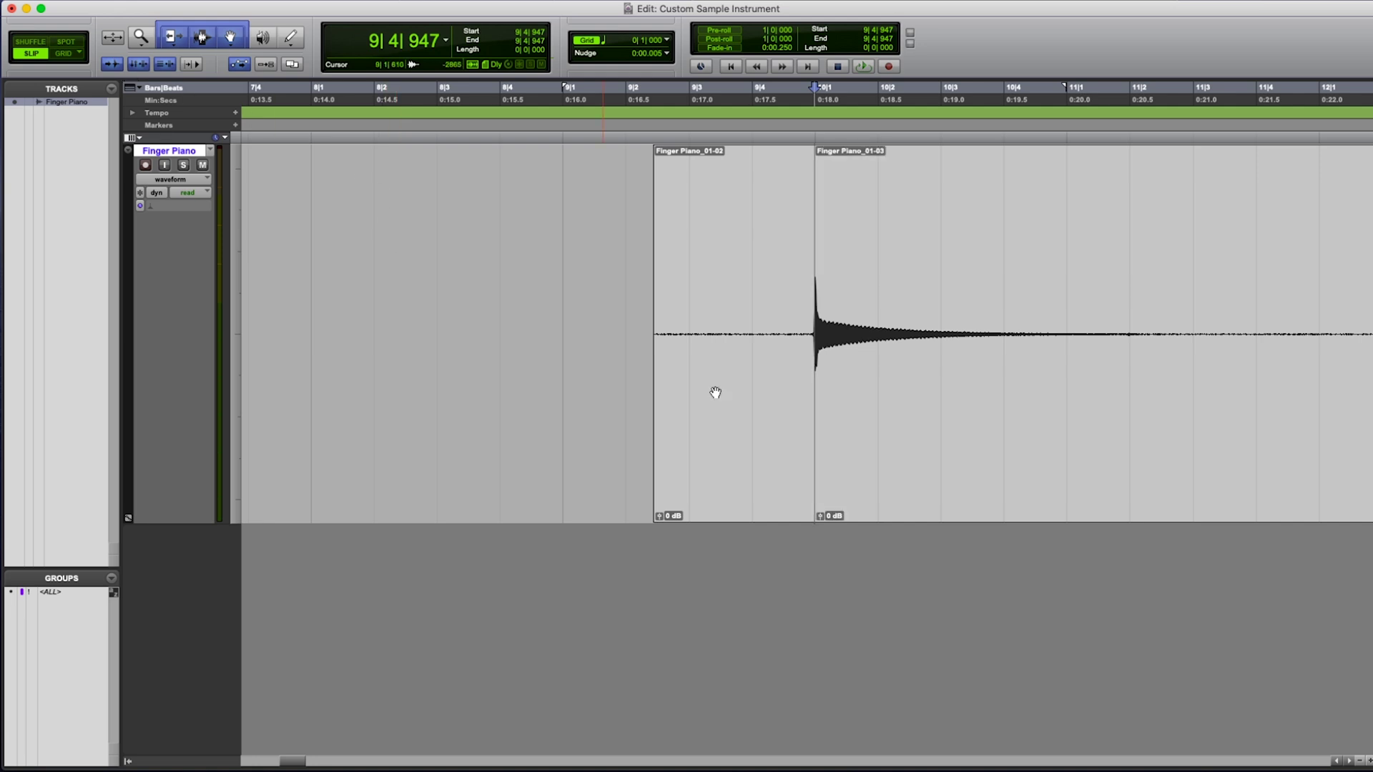
- Delete the silent lead-in clip 01-02 and audition the first plucked note
{"action": "left_click", "coordinate": [768, 422]}
{"action": "key", "text": "Delete"}
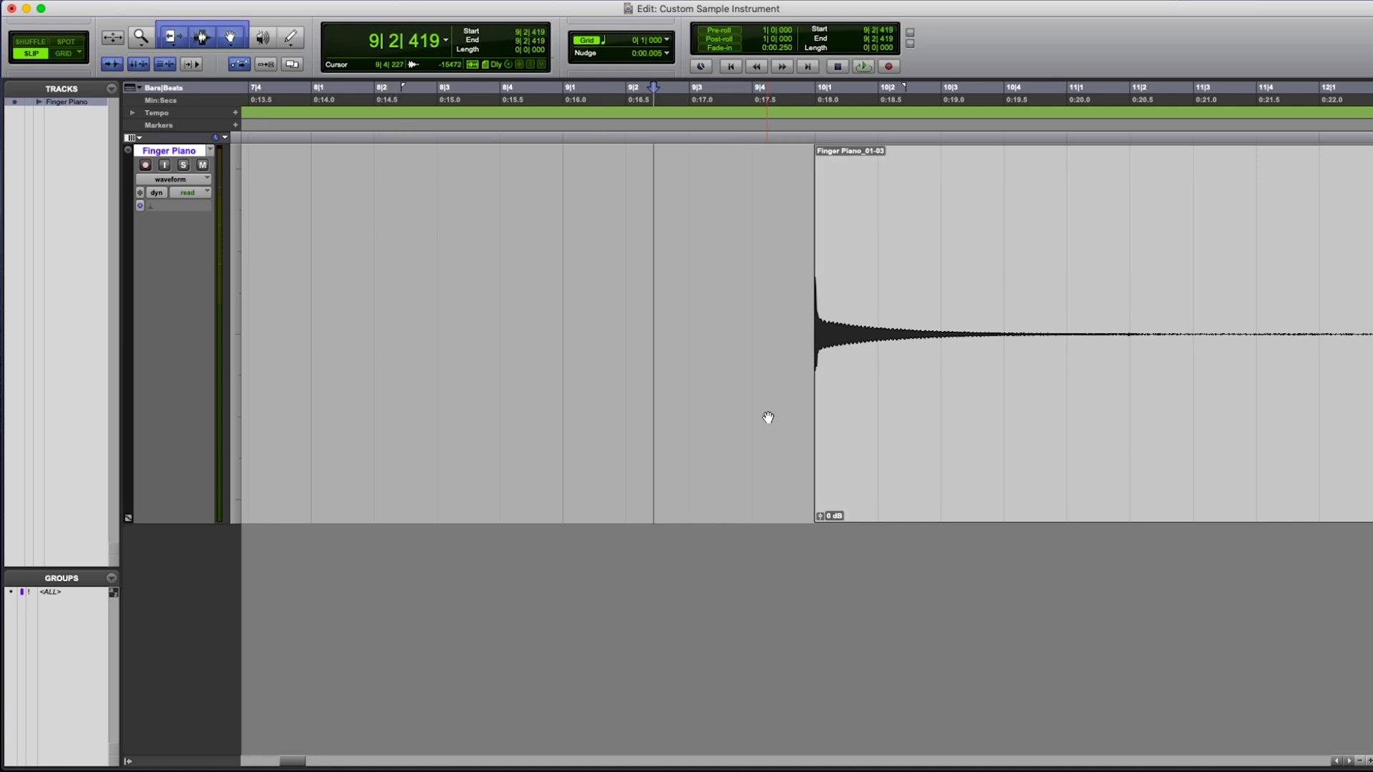
{"action": "scroll", "coordinate": [760, 389], "scroll_direction": "right", "scroll_amount": 5}
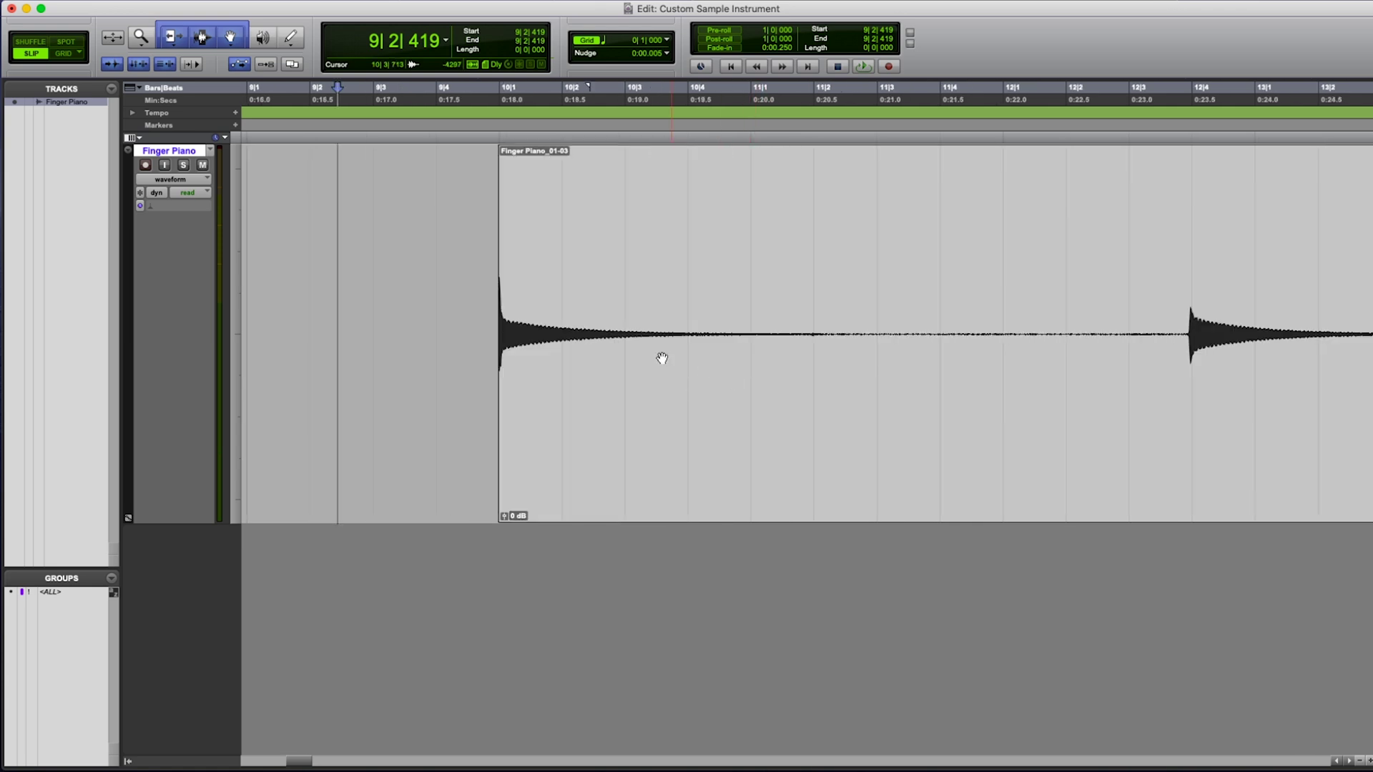
{"action": "left_click", "coordinate": [461, 317]}
{"action": "key", "text": "space"}
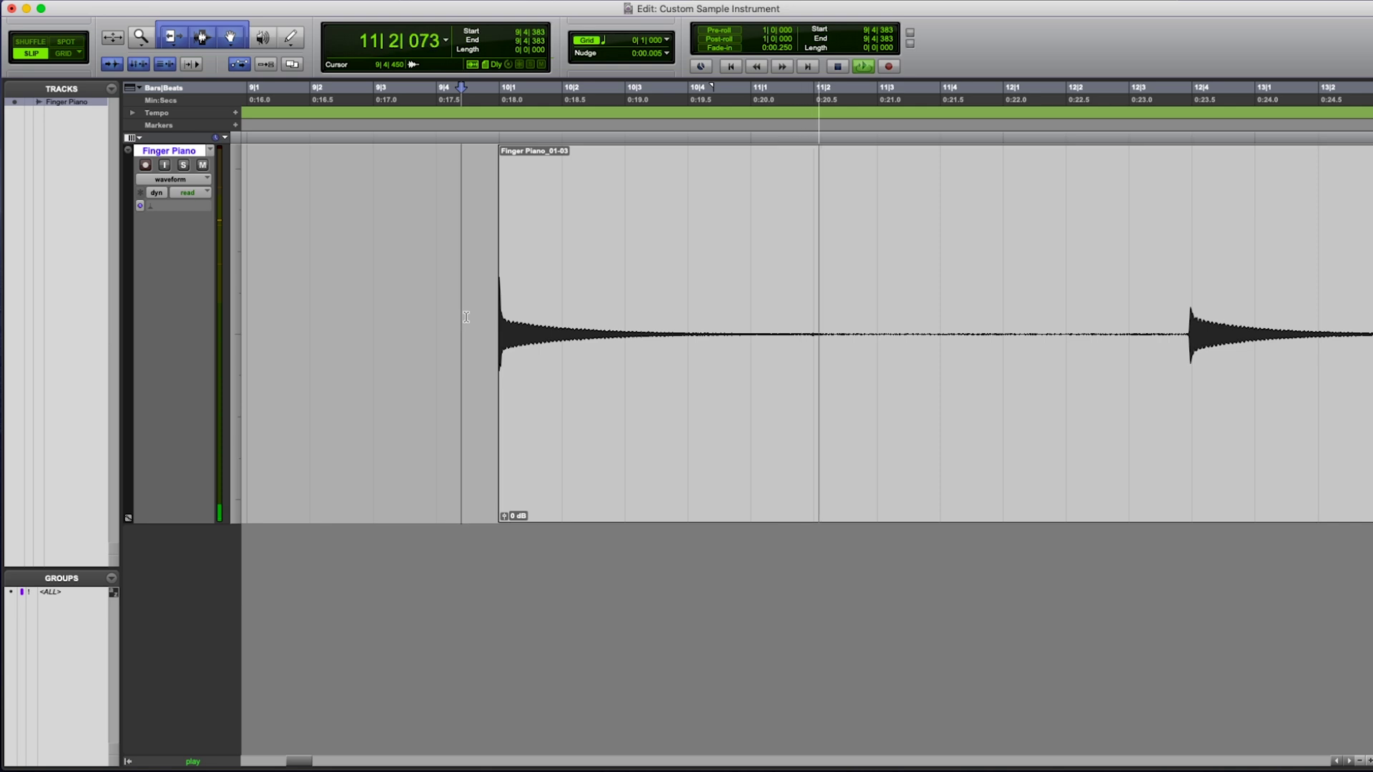
{"action": "key", "text": "space"}
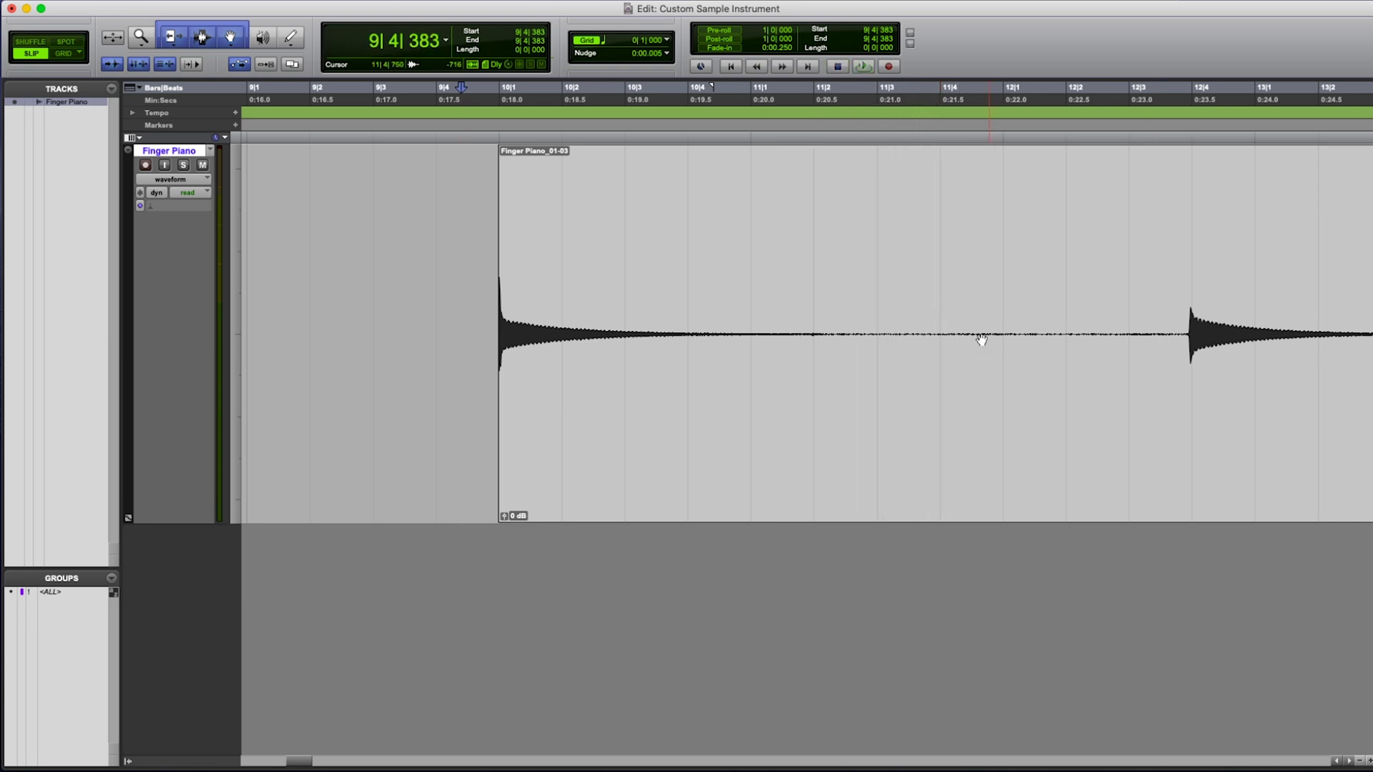
- Delete the stretch after the note's tail so Finger Piano_01-04 stands alone
{"action": "left_click_drag", "start_coordinate": [941, 325], "coordinate": [1024, 333]}
{"action": "key", "text": "Delete"}
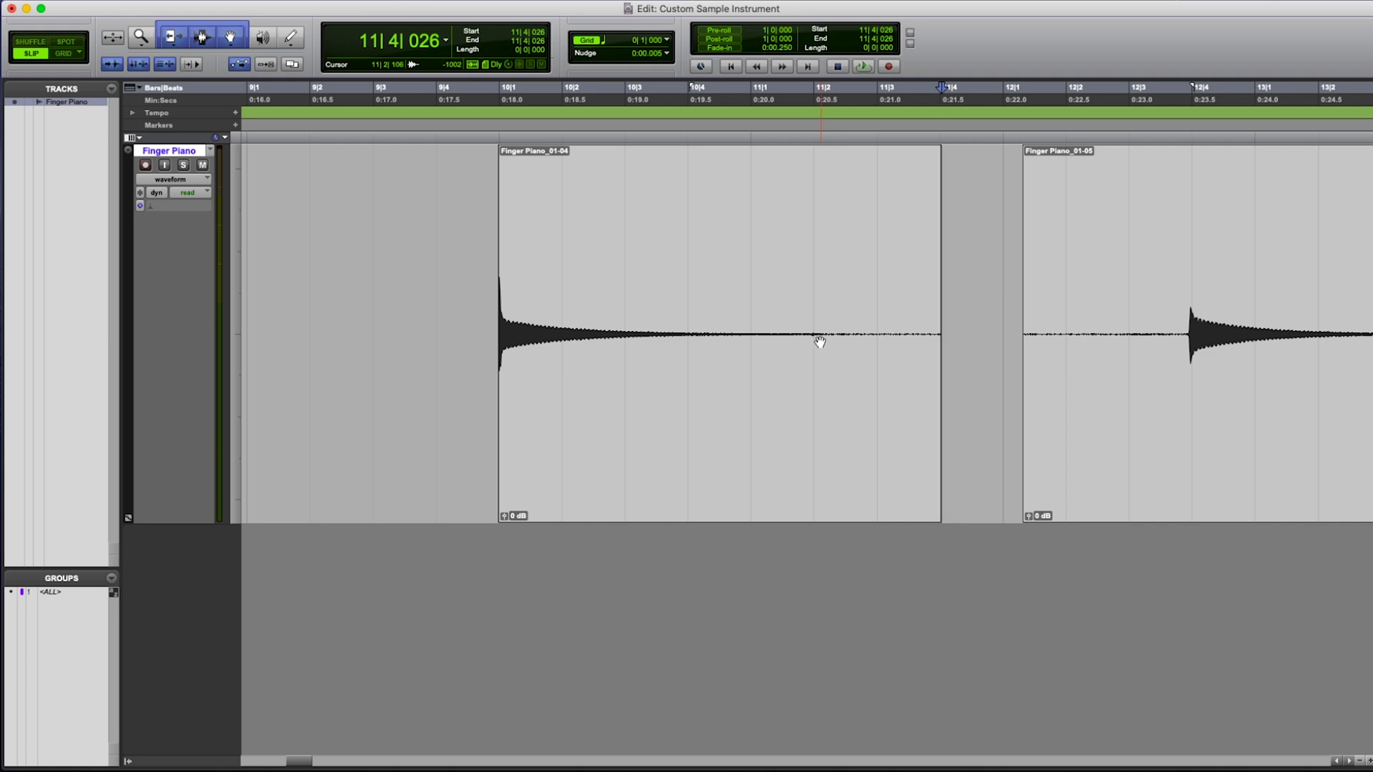
{"action": "left_click", "coordinate": [724, 399]}
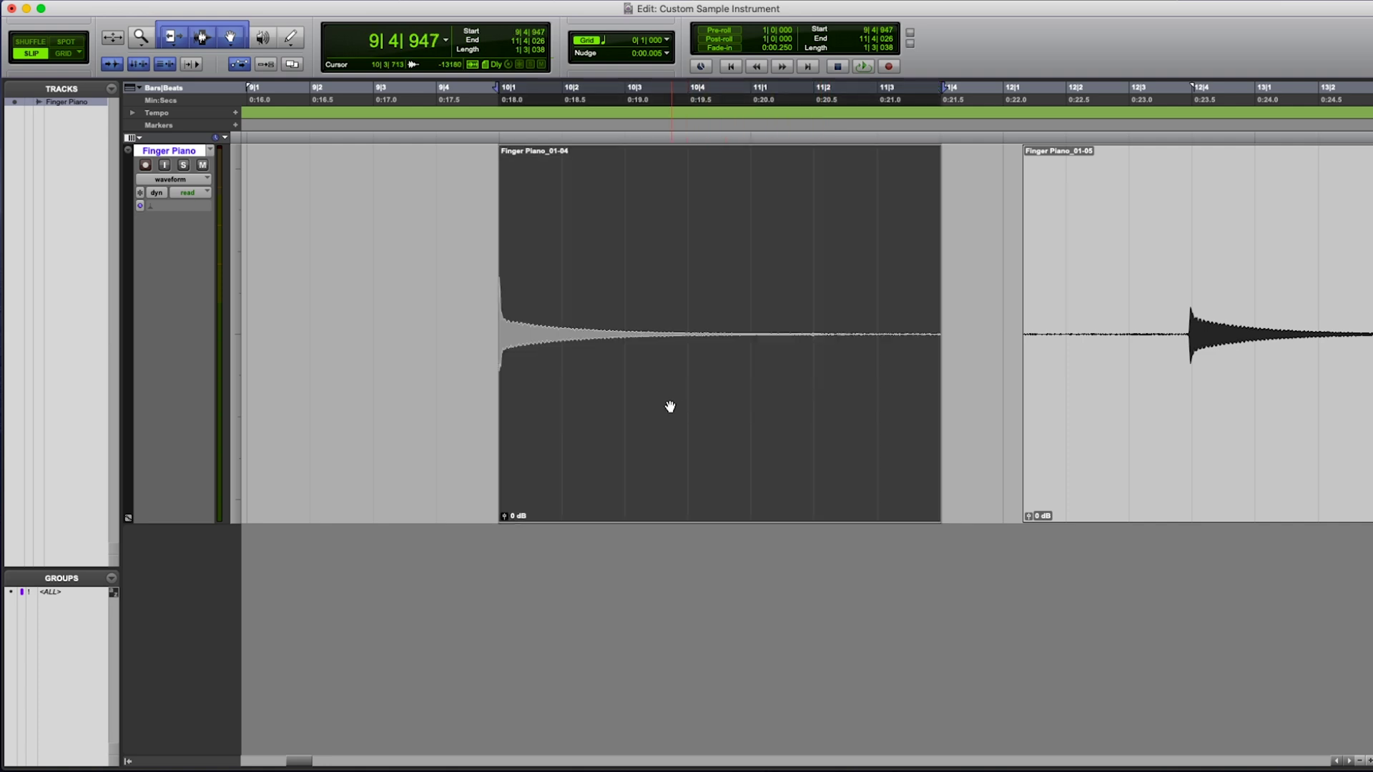
{"action": "key", "text": "super+bracketright"}
{"action": "key", "text": "super+bracketright"}
{"action": "key", "text": "super+bracketright"}
{"action": "key", "text": "super+bracketright"}
{"action": "key", "text": "super+bracketright"}
{"action": "key", "text": "super+bracketright"}
{"action": "key", "text": "super+bracketright"}
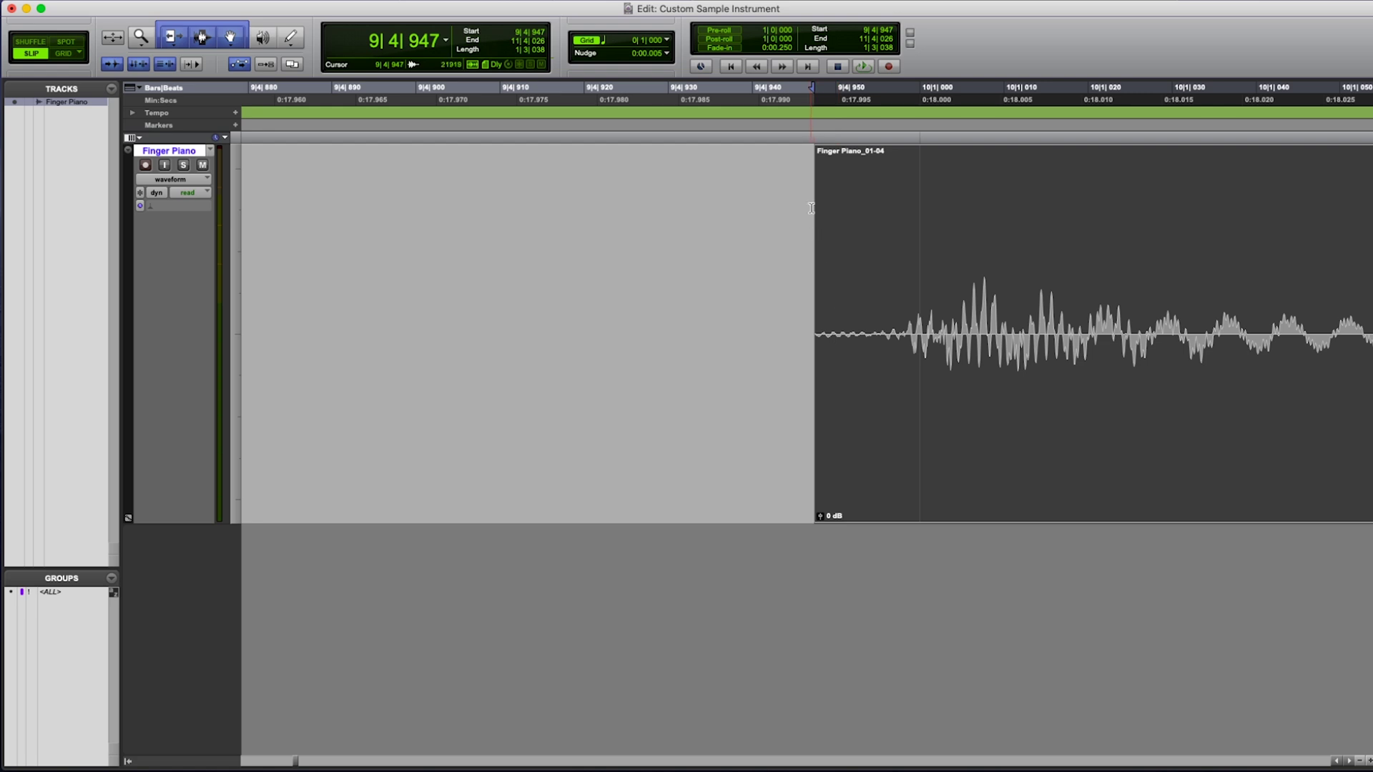
{"action": "key", "text": "super+bracketleft"}
{"action": "key", "text": "super+bracketleft"}
{"action": "key", "text": "super+bracketleft"}
{"action": "key", "text": "super+bracketleft"}
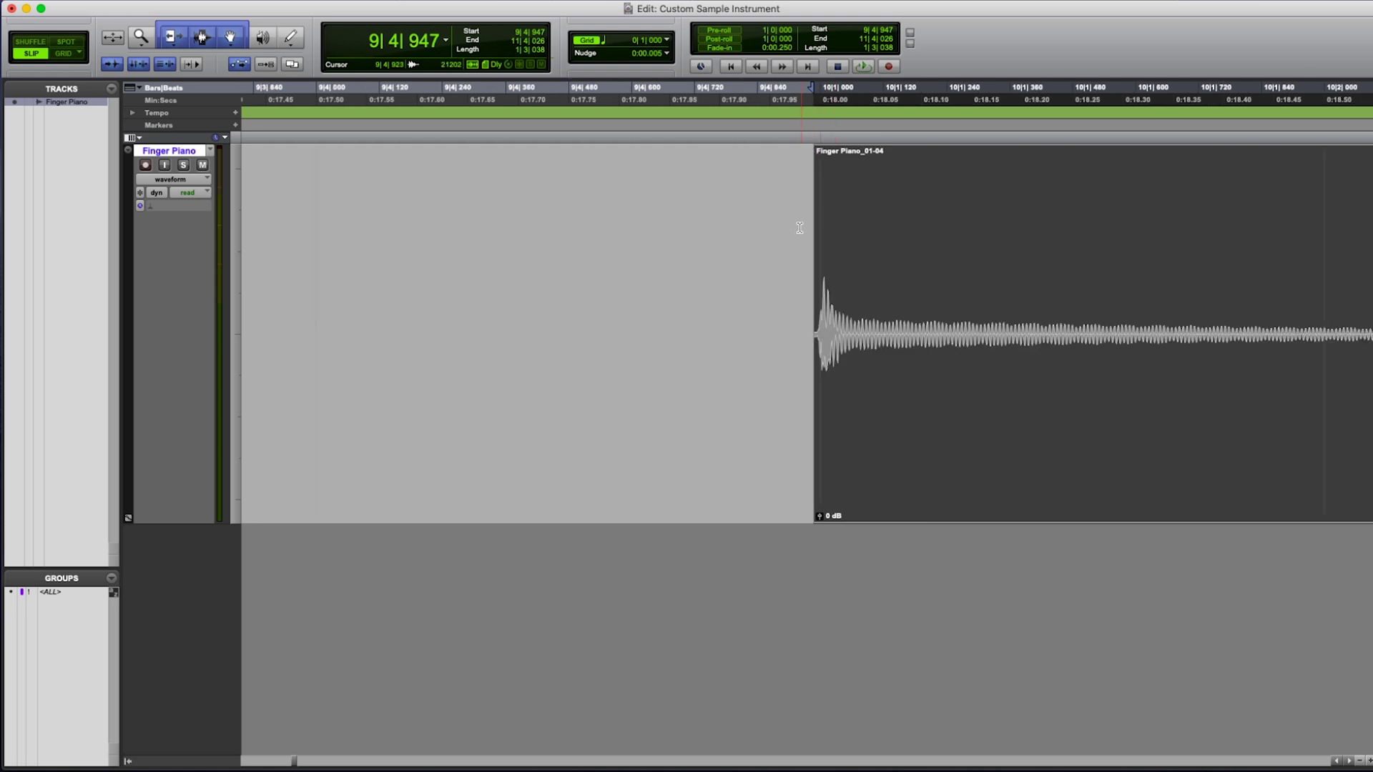
{"action": "key", "text": "super+bracketleft"}
{"action": "key", "text": "super+bracketleft"}
{"action": "key", "text": "super+bracketleft"}
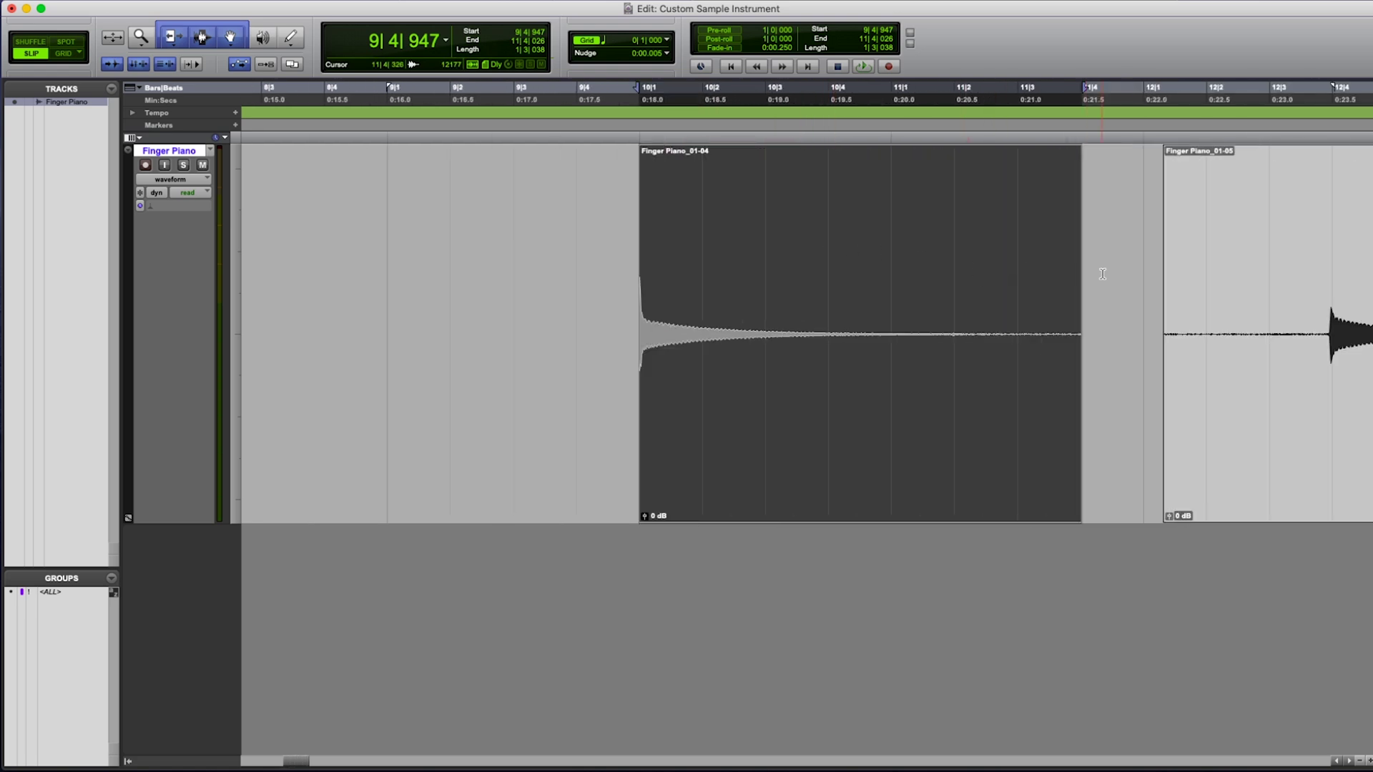
- Fade out the end of Finger Piano_01-04 and play back the trimmed note
{"action": "left_click", "coordinate": [1103, 274]}
{"action": "left_click_drag", "start_coordinate": [1074, 151], "coordinate": [886, 174]}
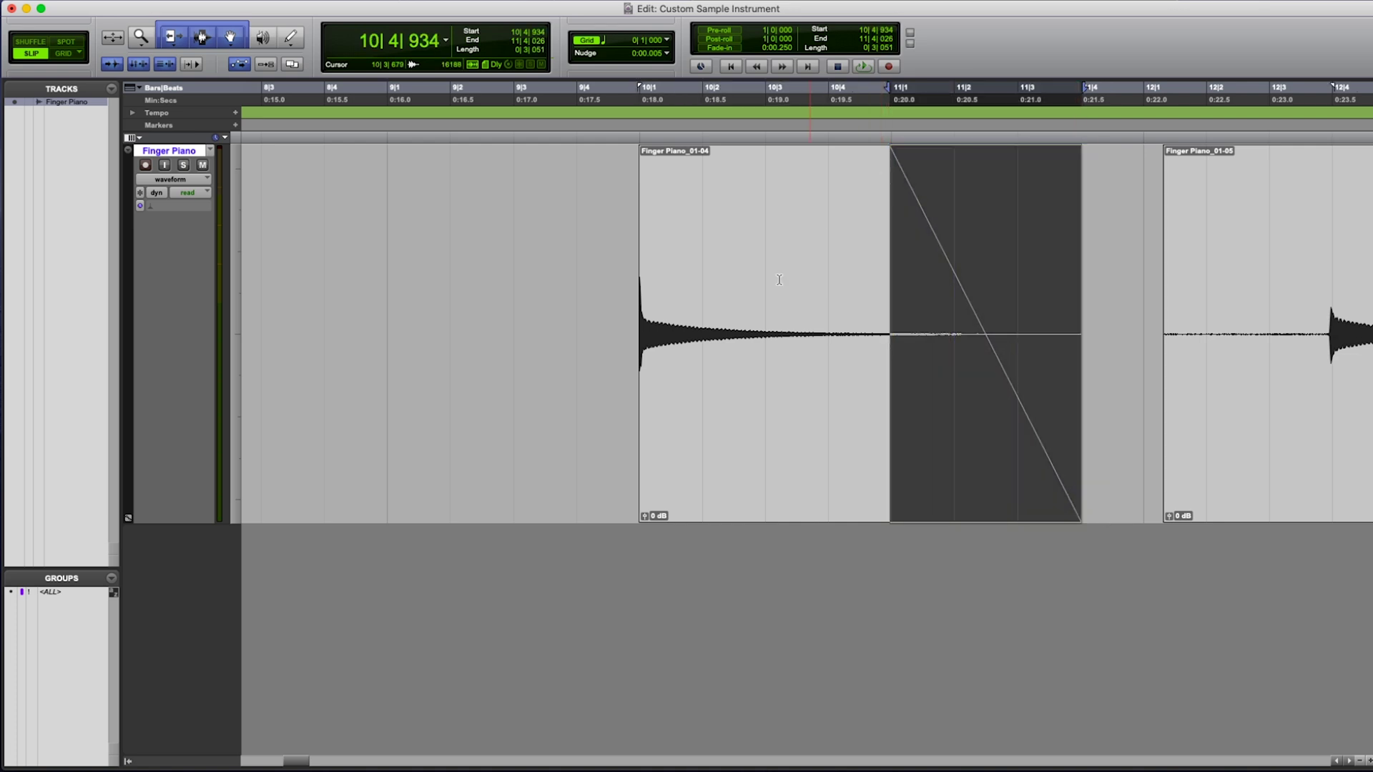
{"action": "left_click", "coordinate": [618, 313]}
{"action": "key", "text": "space"}
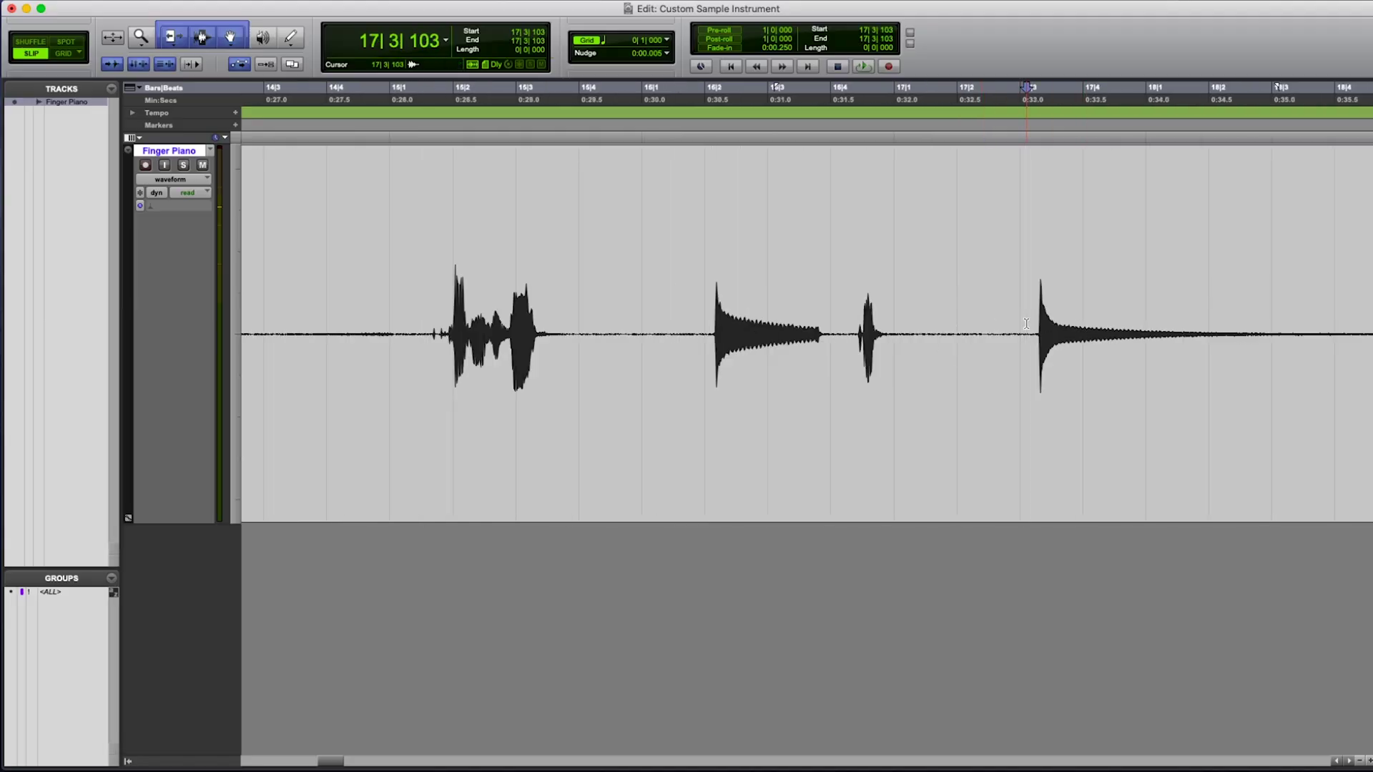
- Audition the next Finger Piano notes further along the track
{"action": "key", "text": "space"}
{"action": "scroll", "coordinate": [1037, 329], "scroll_direction": "right", "scroll_amount": 15}
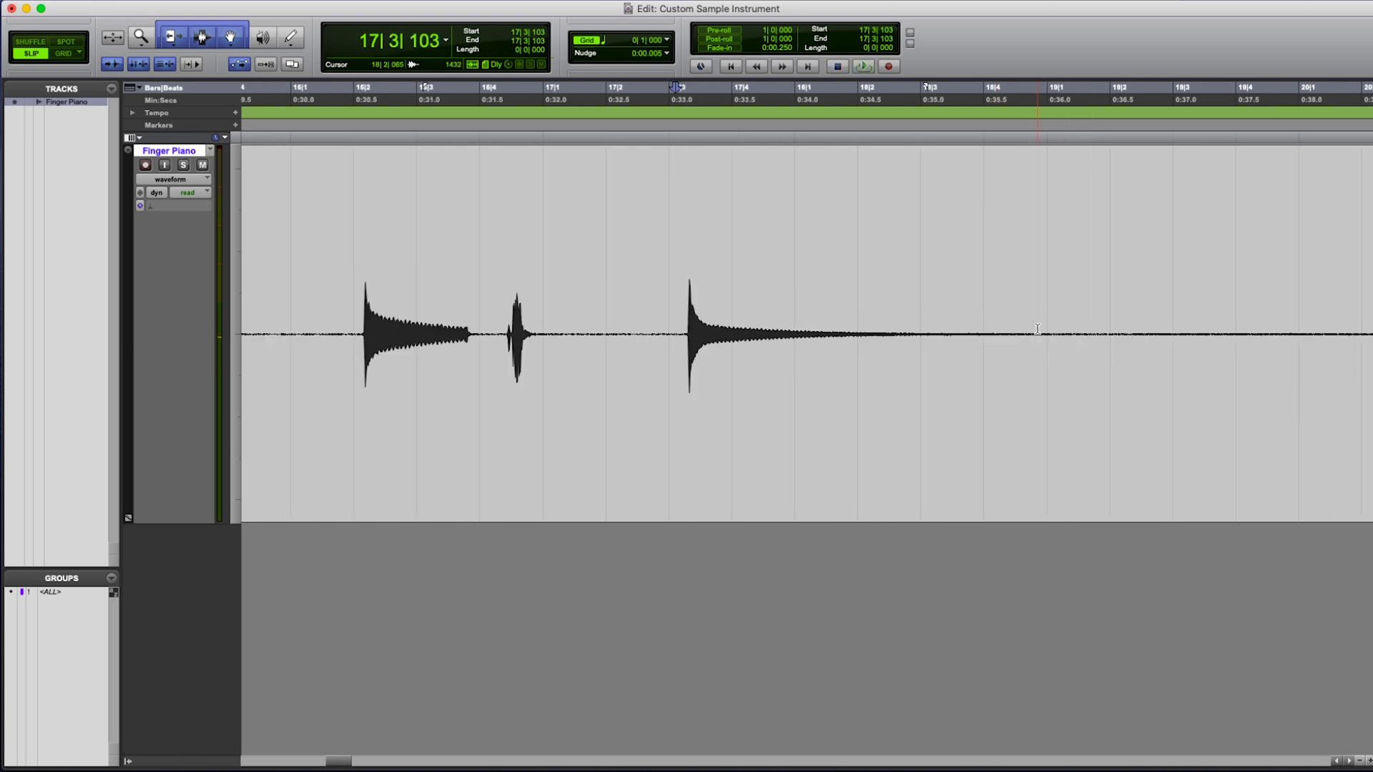
{"action": "key", "text": "space"}
{"action": "scroll", "coordinate": [1001, 327], "scroll_direction": "right", "scroll_amount": 5}
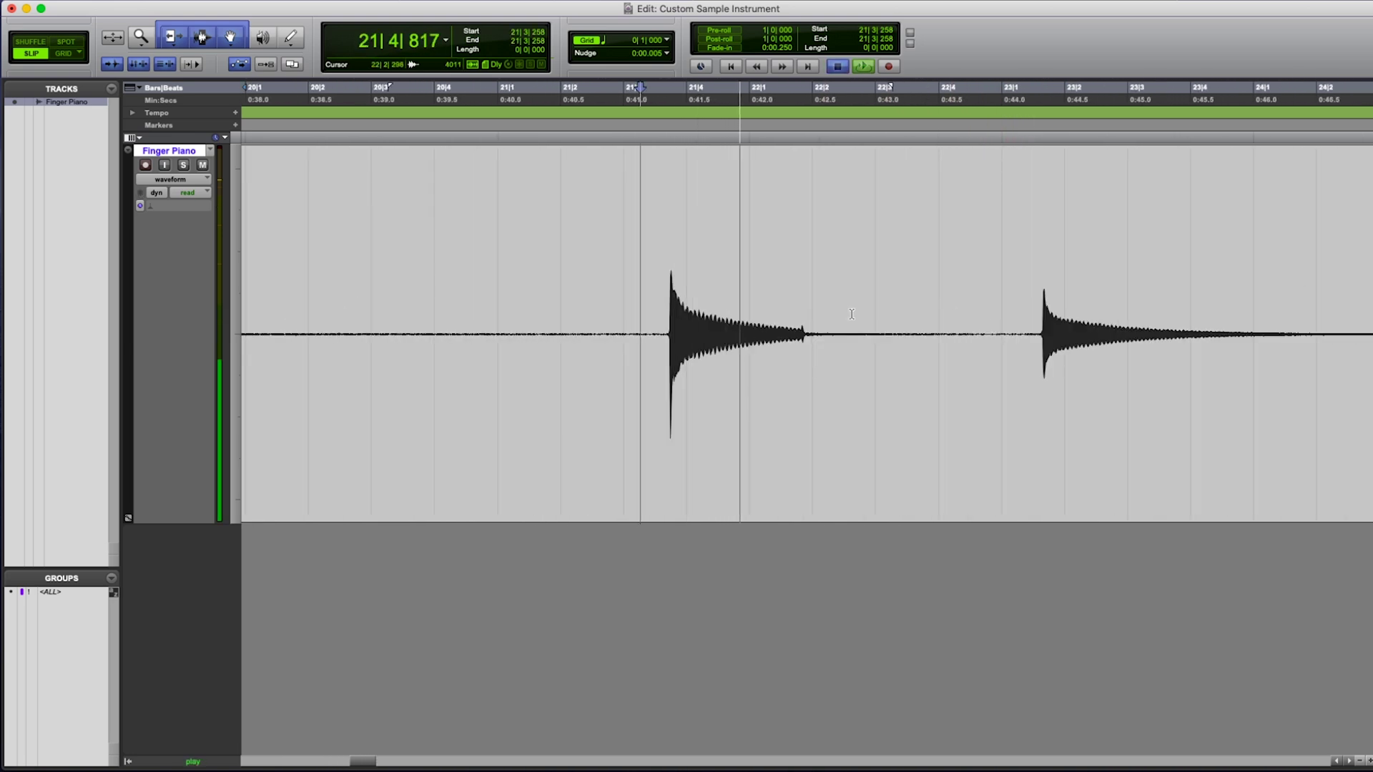
{"action": "key", "text": "space"}
{"action": "key", "text": "space"}
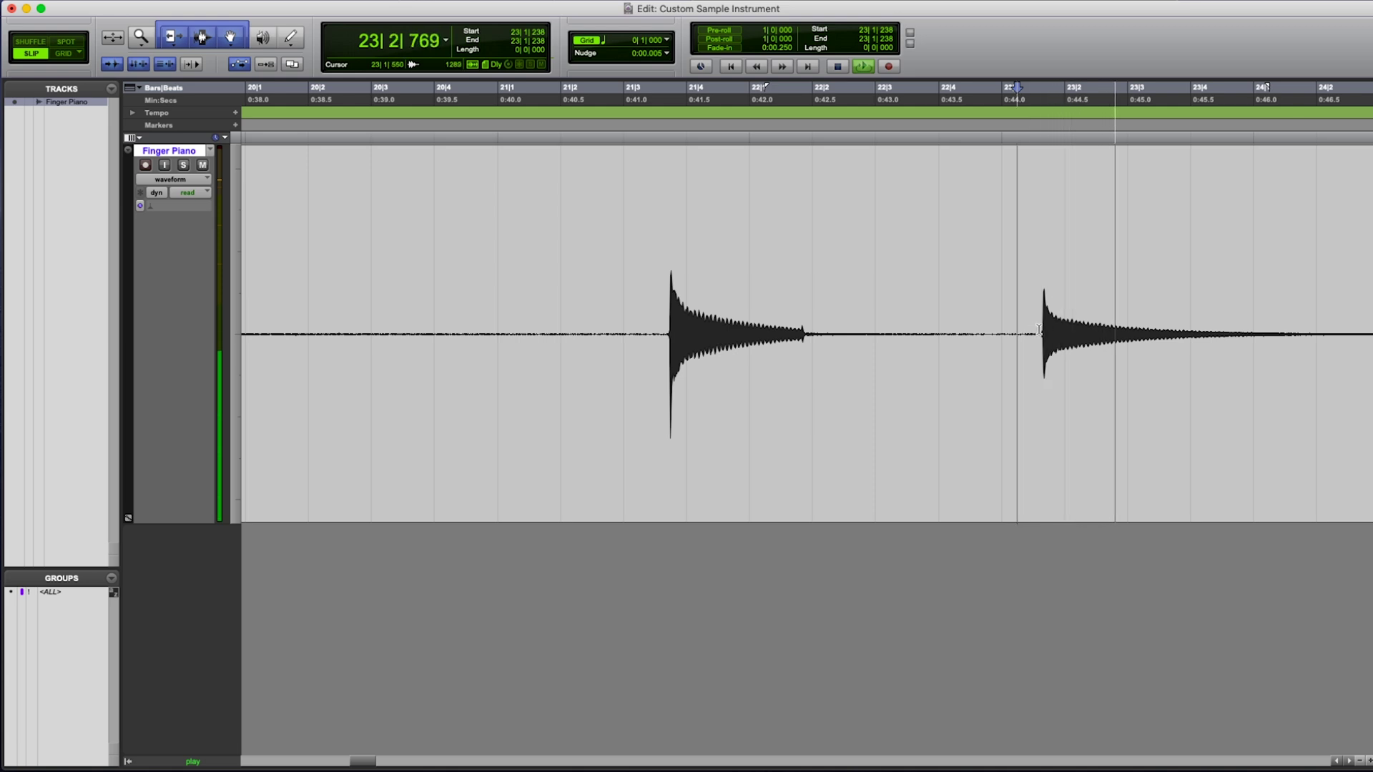
{"action": "scroll", "coordinate": [1048, 327], "scroll_direction": "right", "scroll_amount": 8}
{"action": "left_click", "coordinate": [1078, 328]}
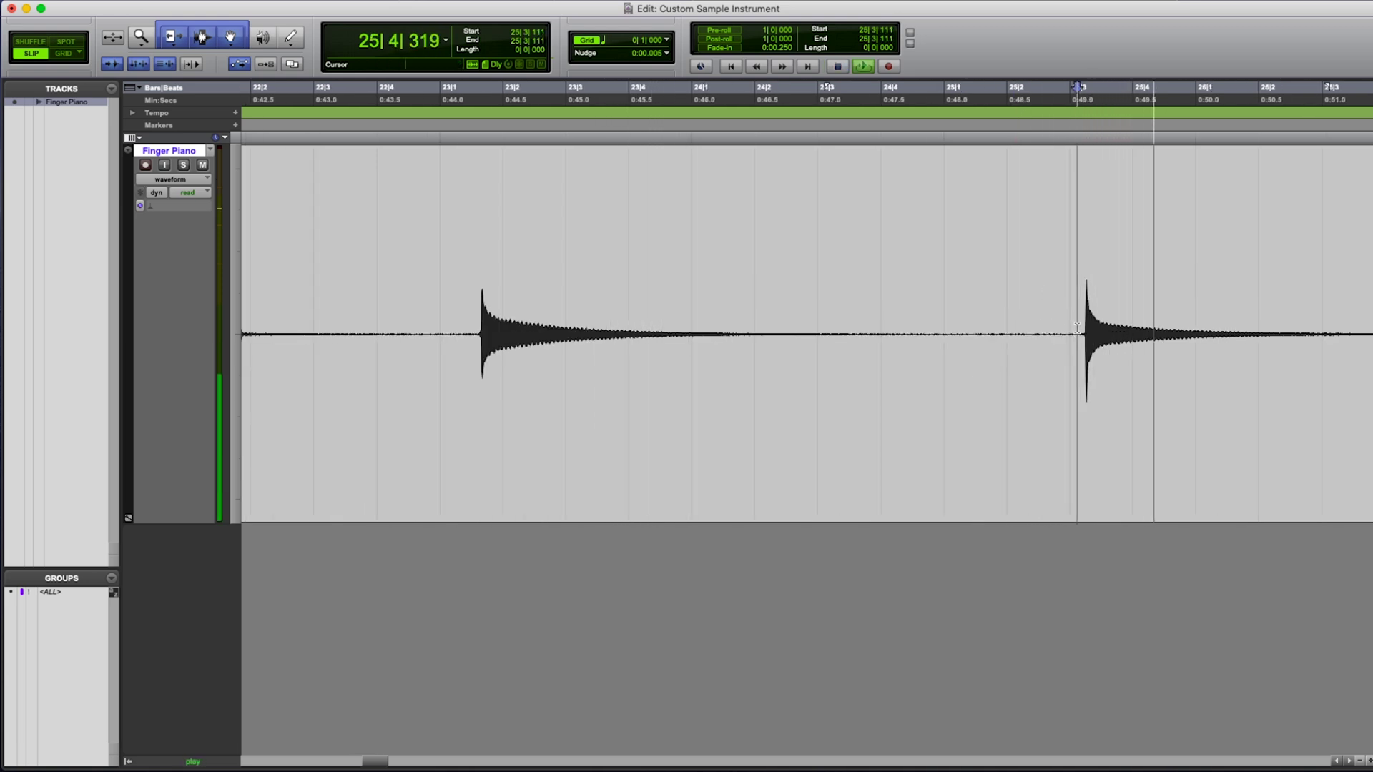
{"action": "scroll", "coordinate": [1078, 327], "scroll_direction": "right", "scroll_amount": 10}
{"action": "scroll", "coordinate": [813, 352], "scroll_direction": "left", "scroll_amount": 3}
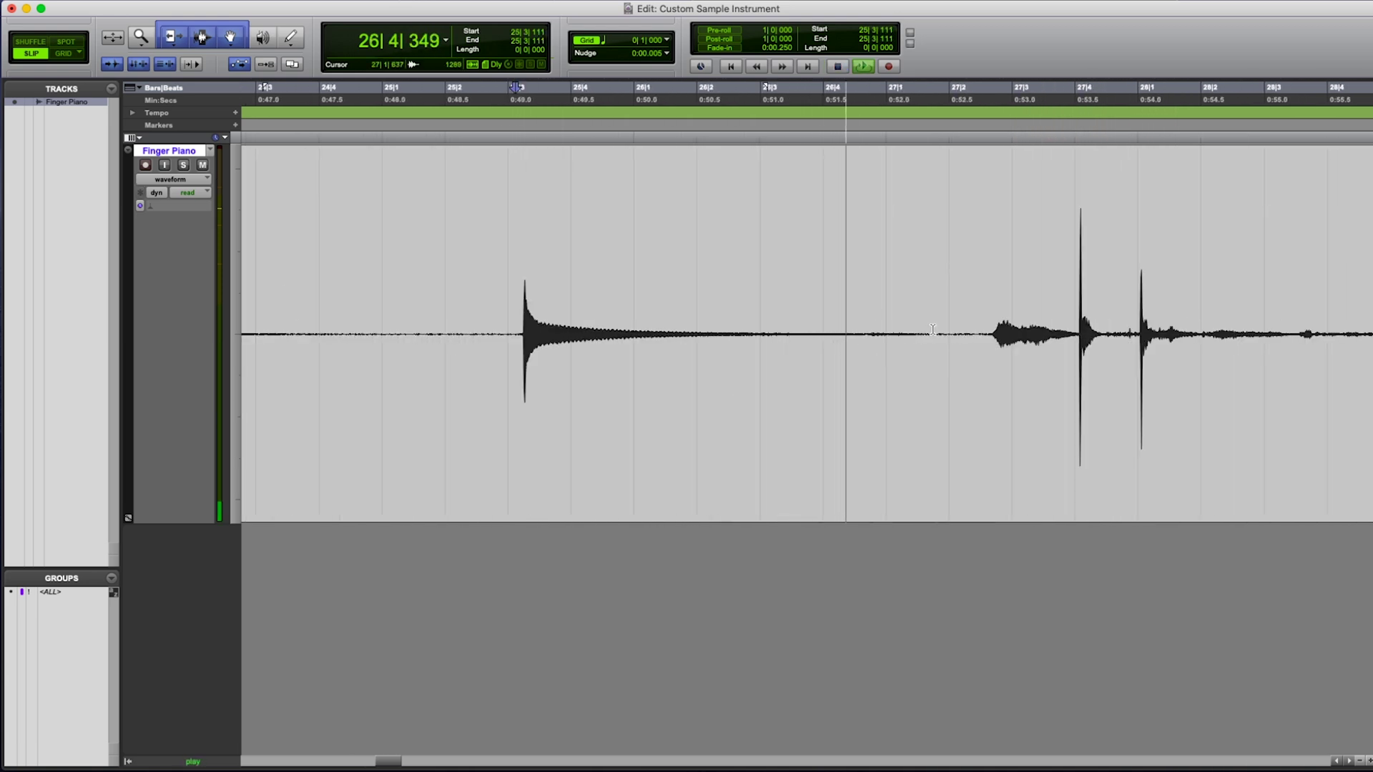
- Delete the unwanted clip just before Finger Piano_01-07
{"action": "left_click", "coordinate": [445, 327]}
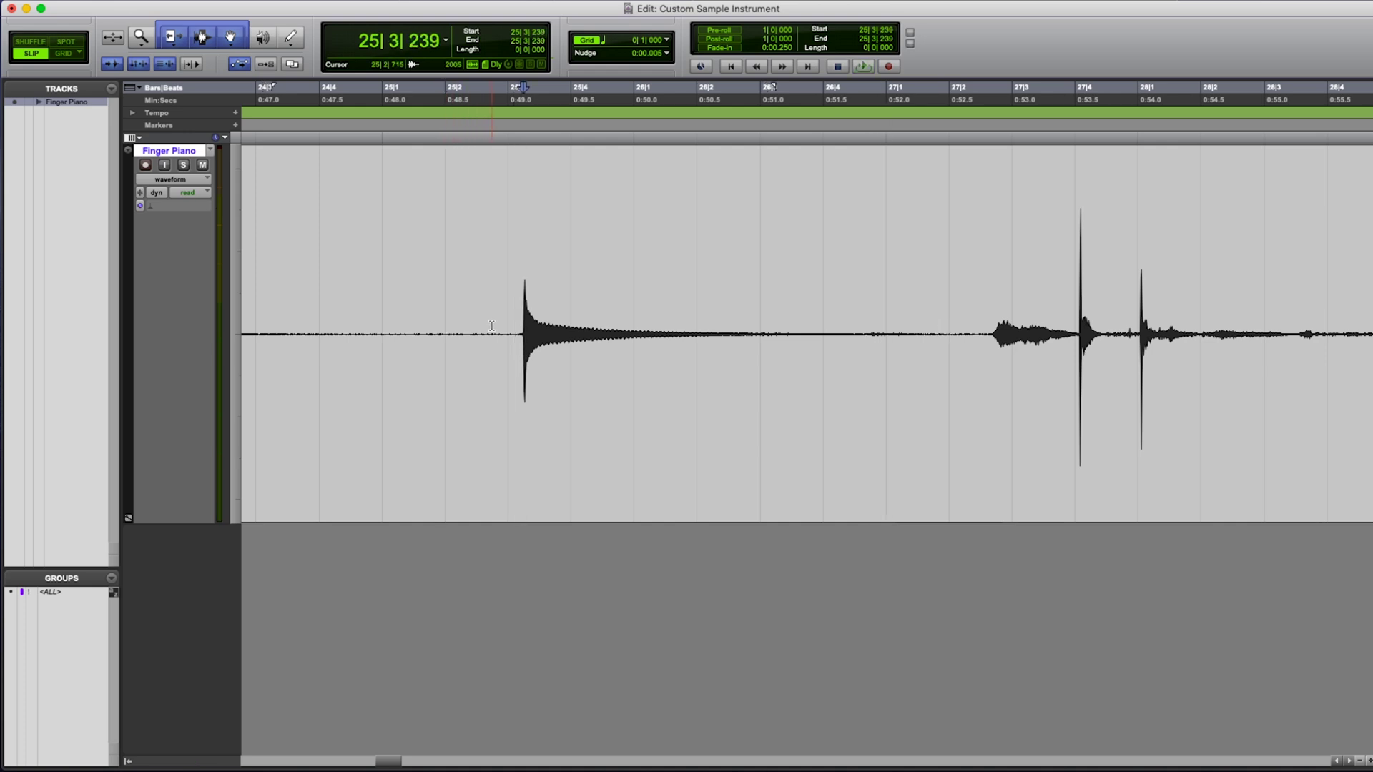
{"action": "scroll", "coordinate": [537, 377], "scroll_direction": "left", "scroll_amount": 3}
{"action": "left_click", "coordinate": [550, 388]}
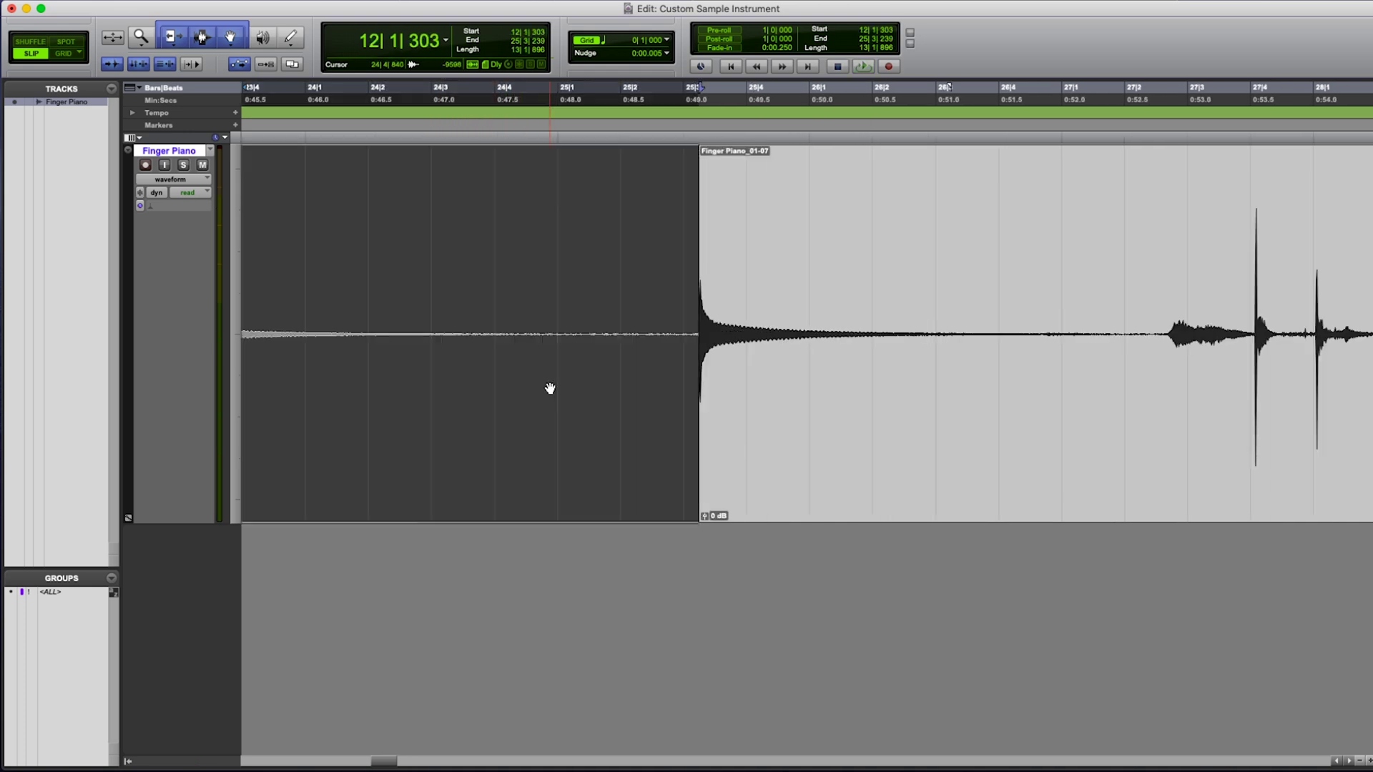
{"action": "key", "text": "Delete"}
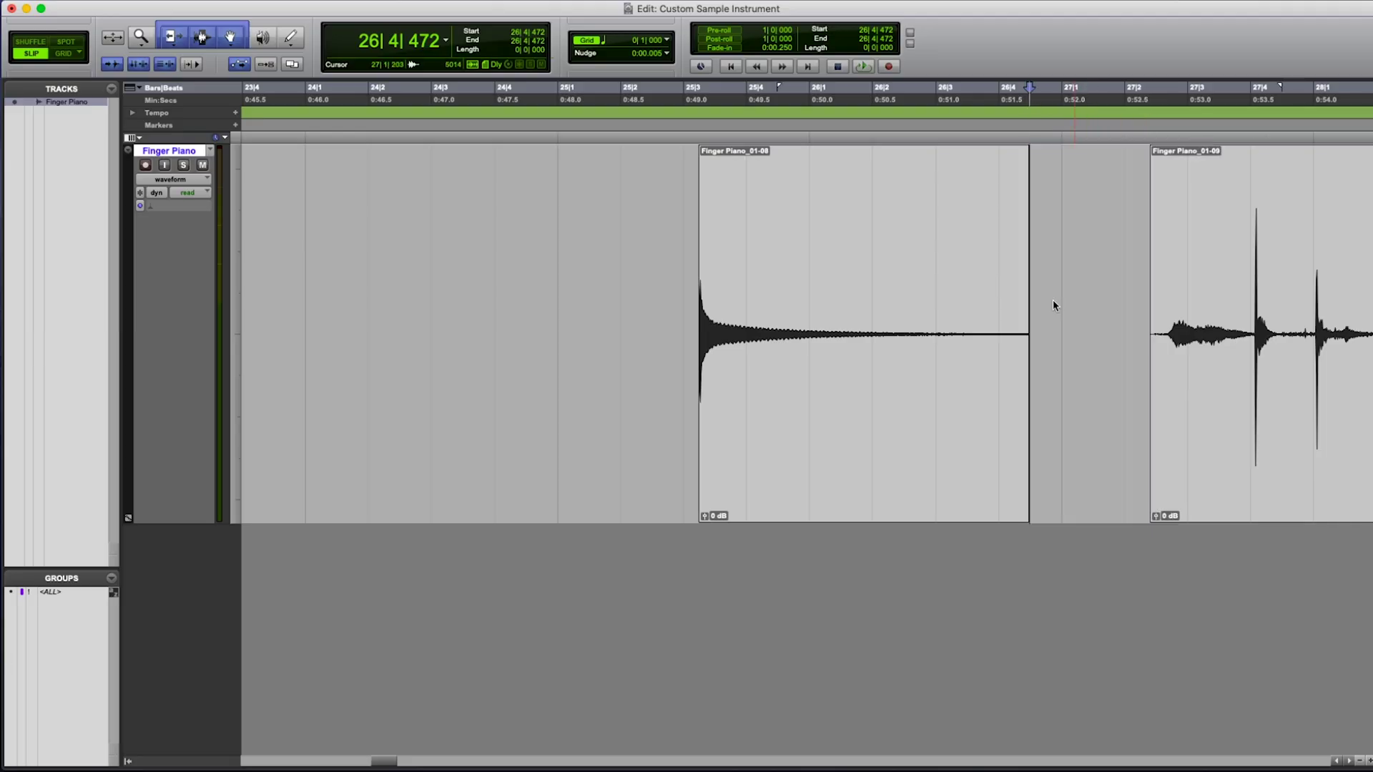
- Fade out the end of Finger Piano_01-08 and play back the faded note
{"action": "left_click", "coordinate": [797, 300]}
{"action": "key", "text": "space"}
{"action": "left_click_drag", "start_coordinate": [1023, 151], "coordinate": [917, 153]}
{"action": "left_click_drag", "start_coordinate": [1001, 345], "coordinate": [987, 374]}
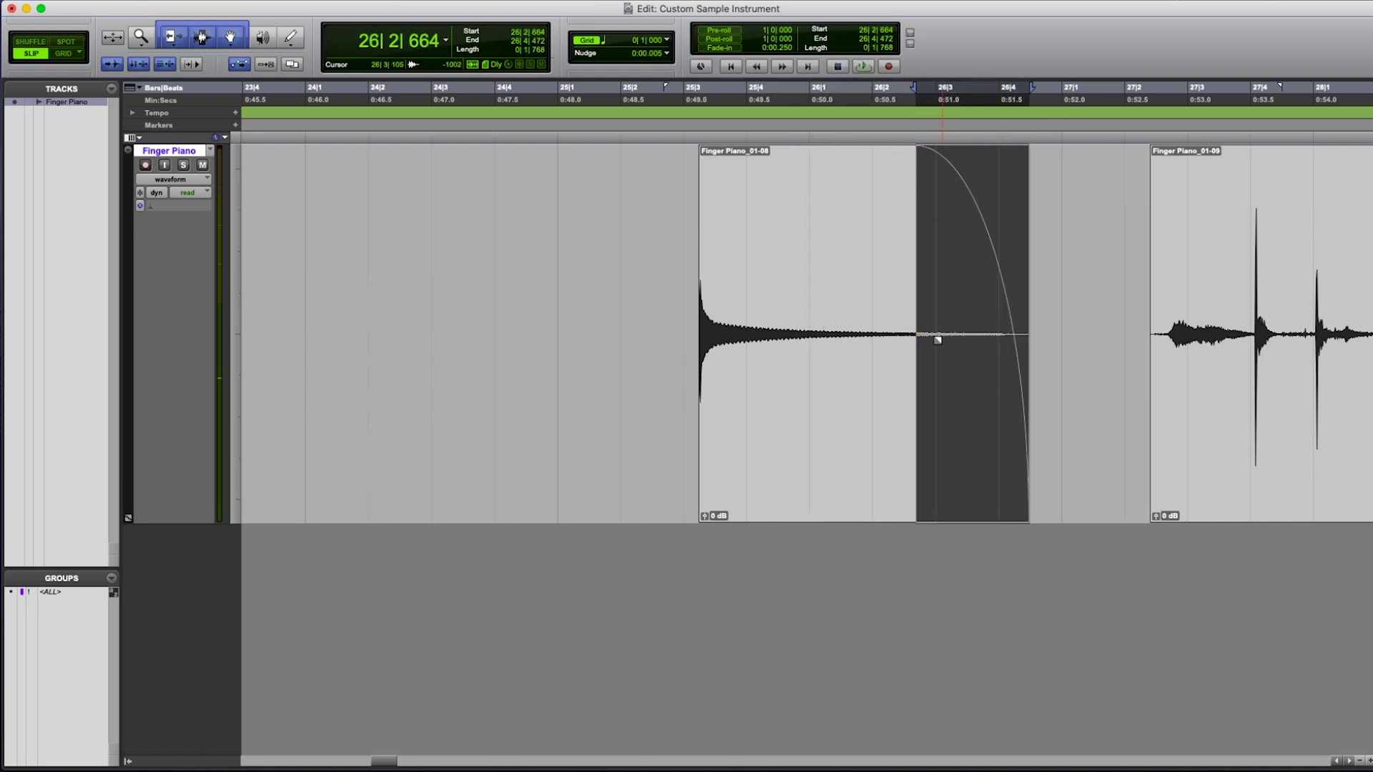
{"action": "left_click", "coordinate": [734, 287]}
{"action": "key", "text": "space"}
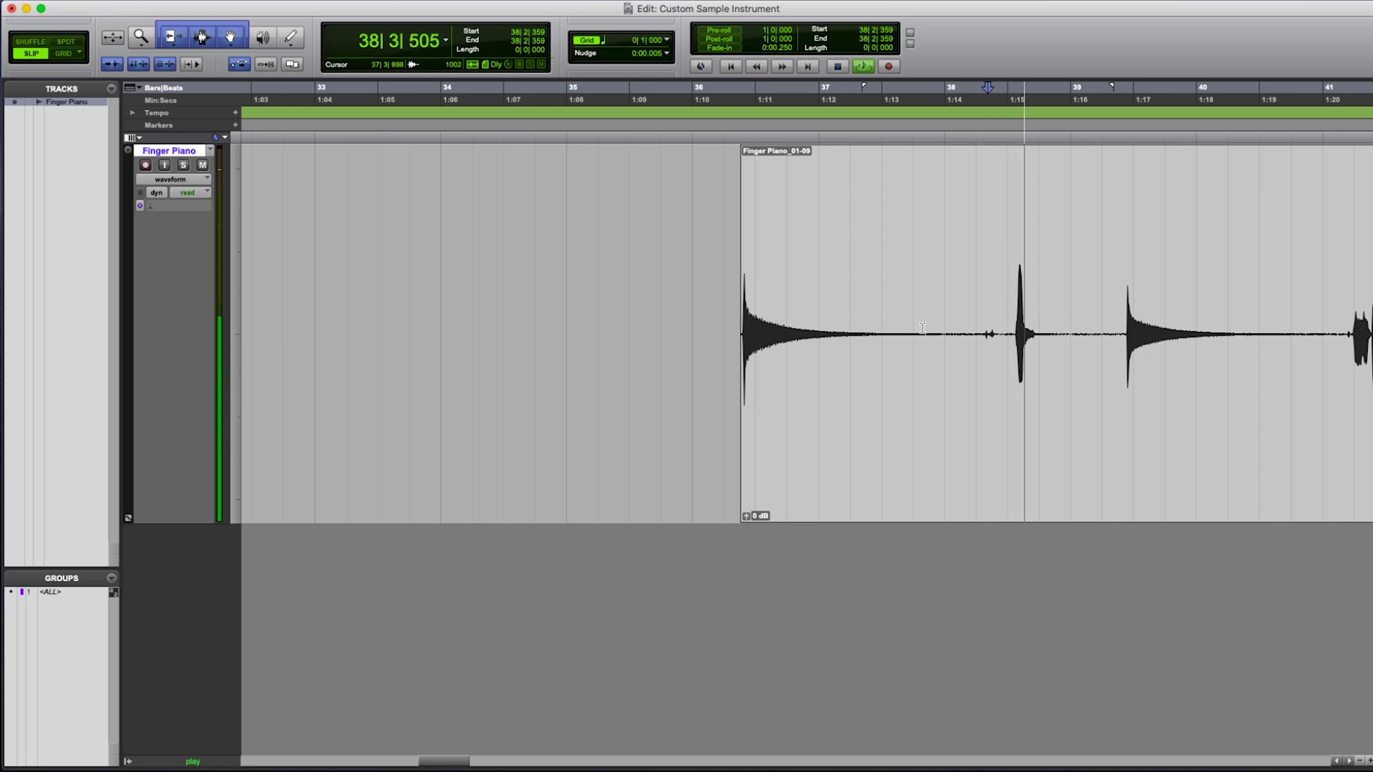
- Delete the noise after the note and trim the next clip's start to its attack transient
{"action": "left_click_drag", "start_coordinate": [957, 327], "coordinate": [998, 327]}
{"action": "key", "text": "Delete"}
{"action": "left_click", "coordinate": [741, 326]}
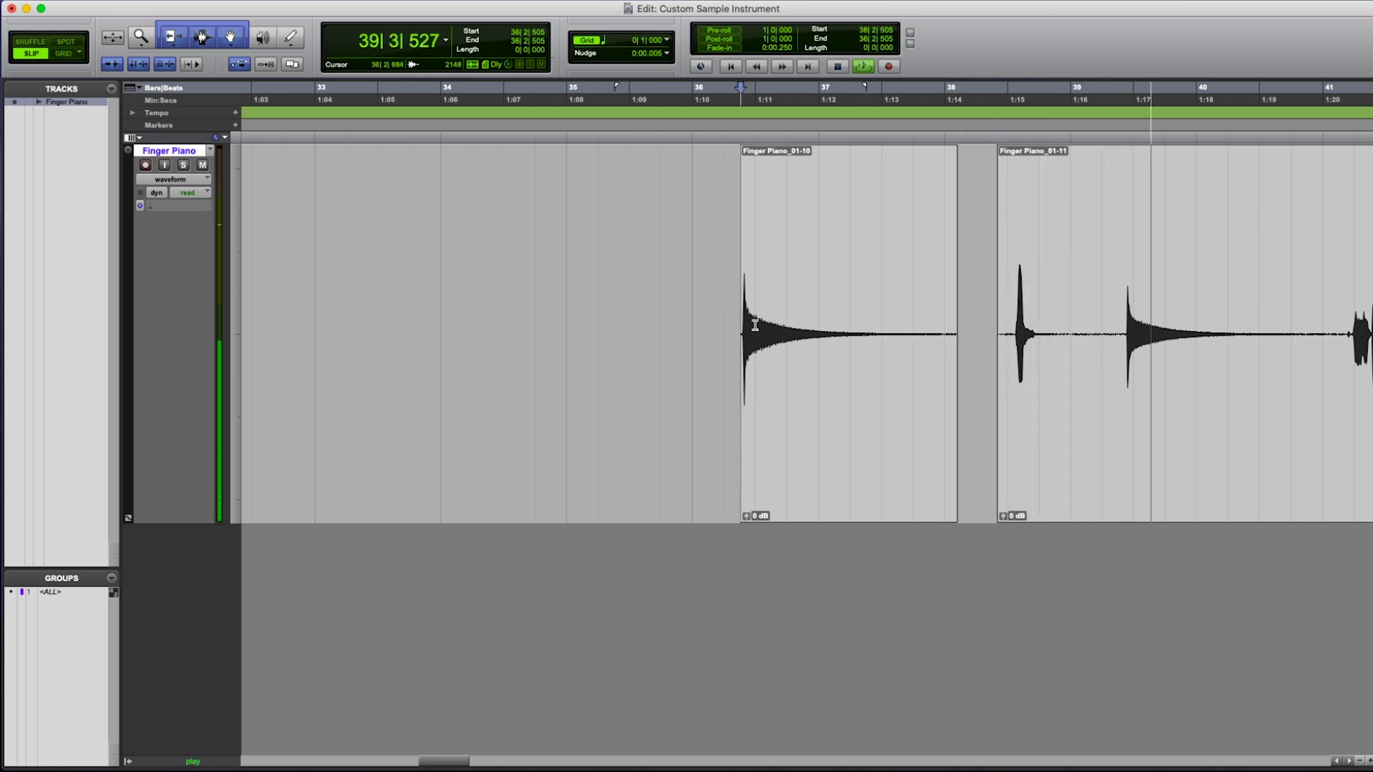
{"action": "key", "text": "super+bracketright"}
{"action": "key", "text": "super+bracketright"}
{"action": "key", "text": "super+bracketright"}
{"action": "key", "text": "Tab"}
{"action": "key", "text": "s"}
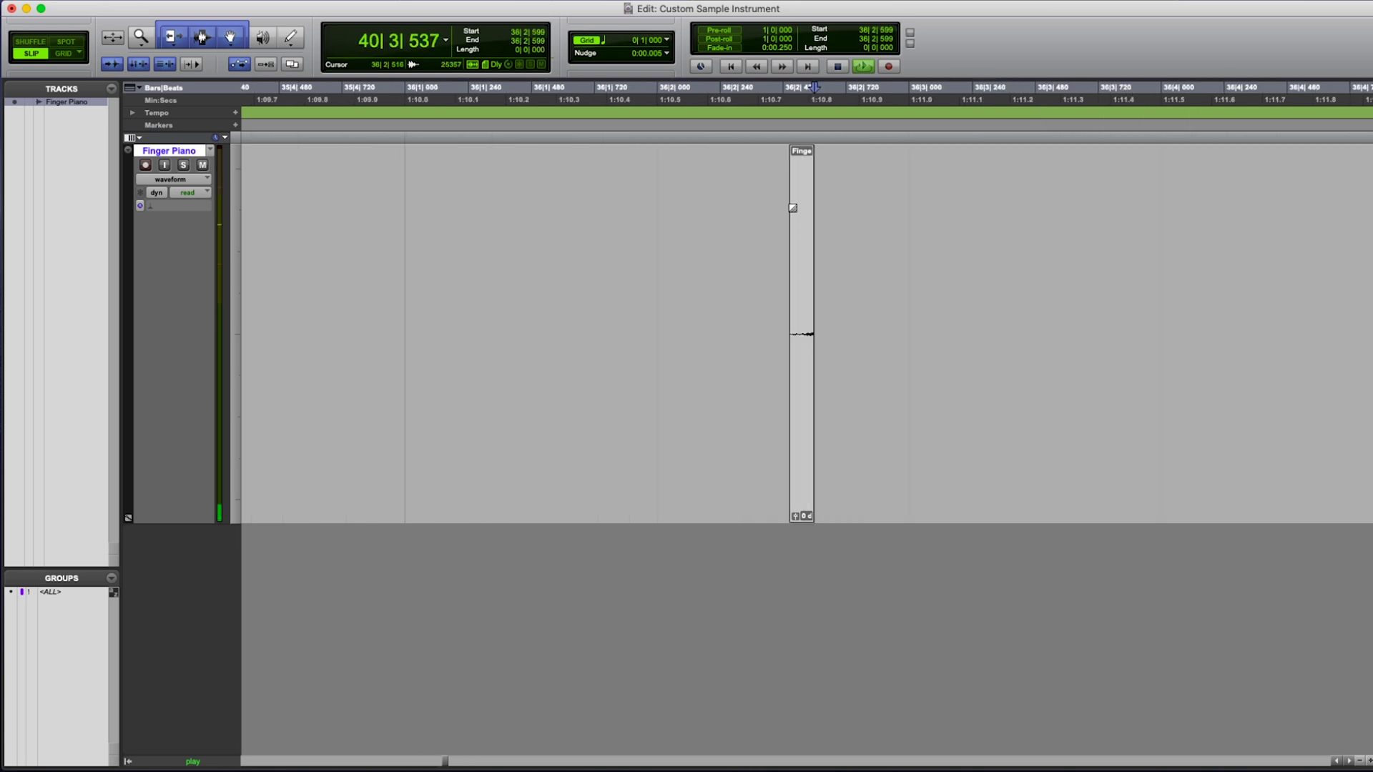
{"action": "key", "text": "super+z"}
{"action": "key", "text": "a"}
{"action": "key", "text": "super+bracketleft"}
{"action": "key", "text": "super+bracketleft"}
{"action": "key", "text": "super+bracketleft"}
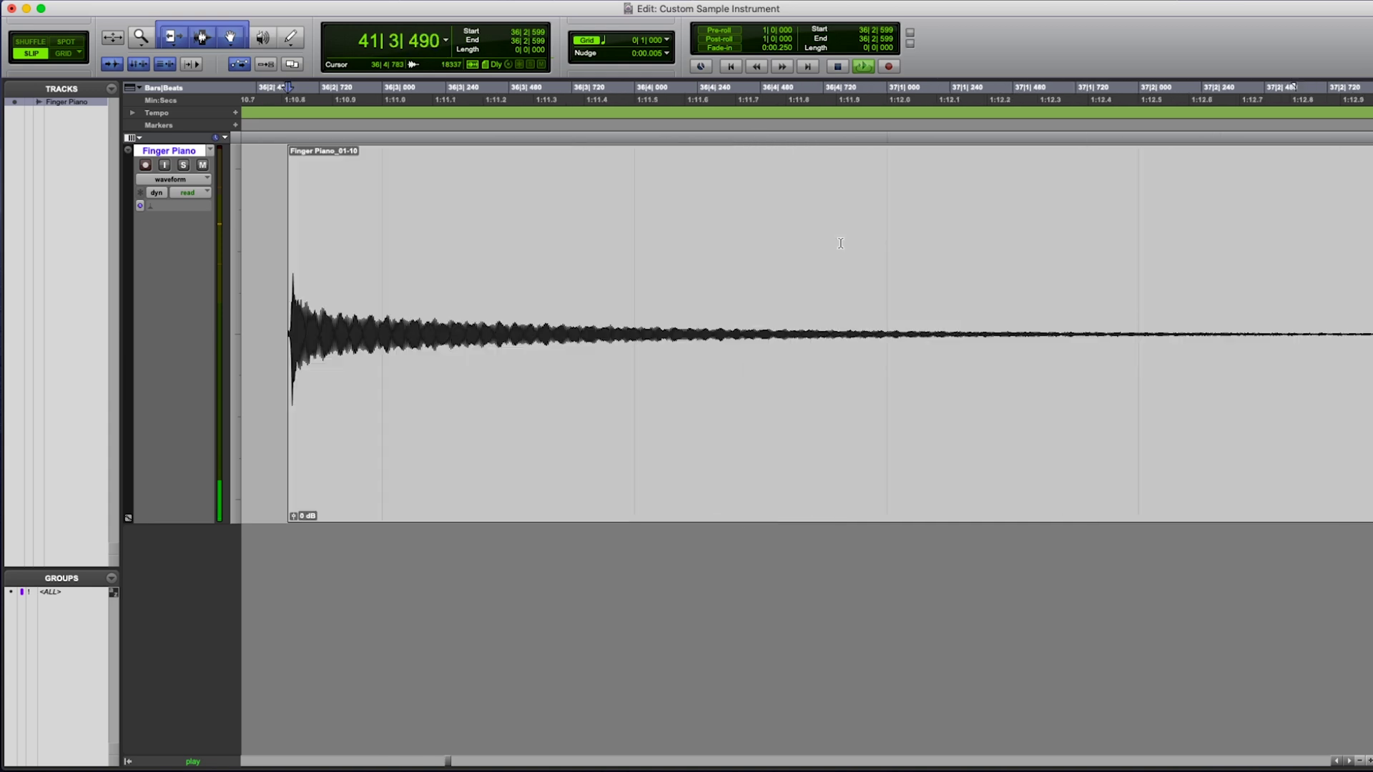
- Trim clip 01-11 to its transient and delete the noise between the following hits
{"action": "scroll", "coordinate": [1039, 310], "scroll_direction": "right", "scroll_amount": 5}
{"action": "scroll", "coordinate": [1039, 310], "scroll_direction": "right", "scroll_amount": 1}
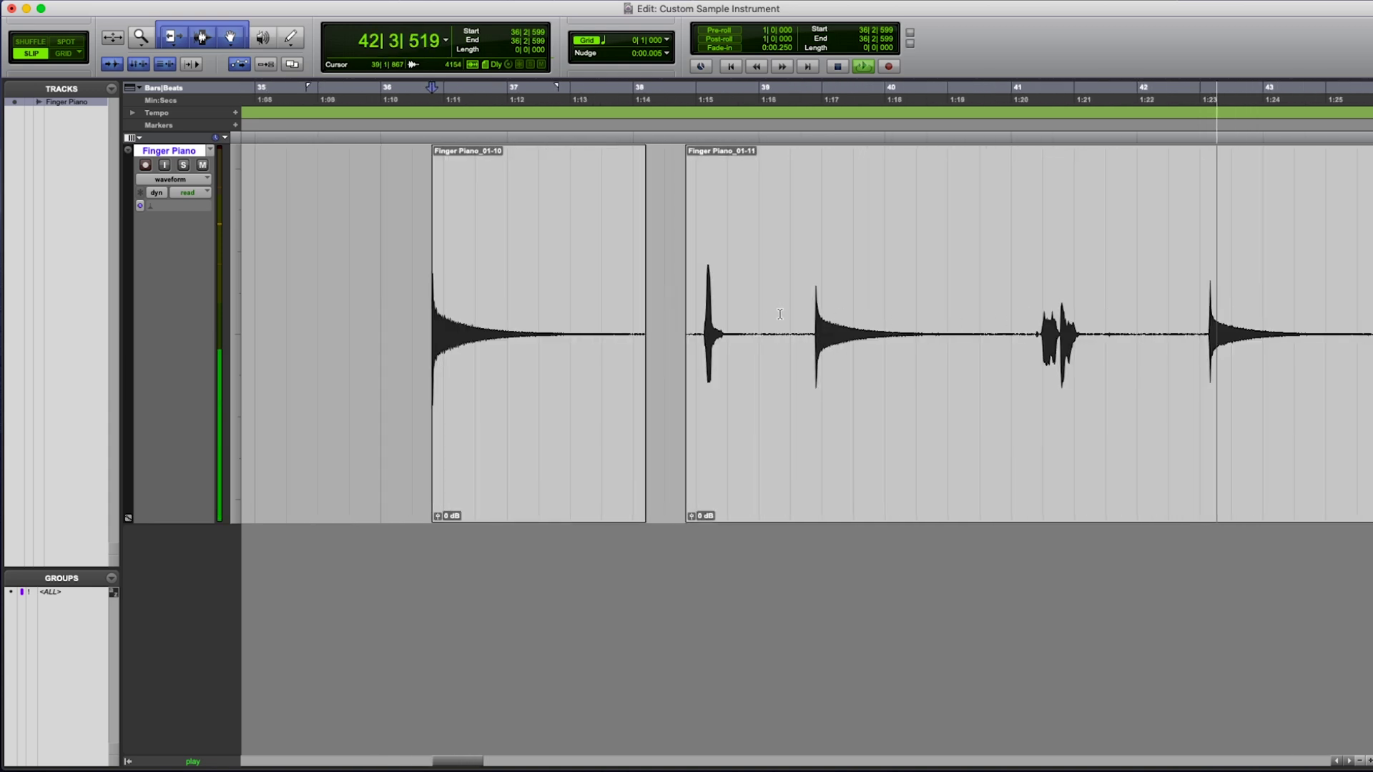
{"action": "key", "text": "Tab"}
{"action": "key", "text": "a"}
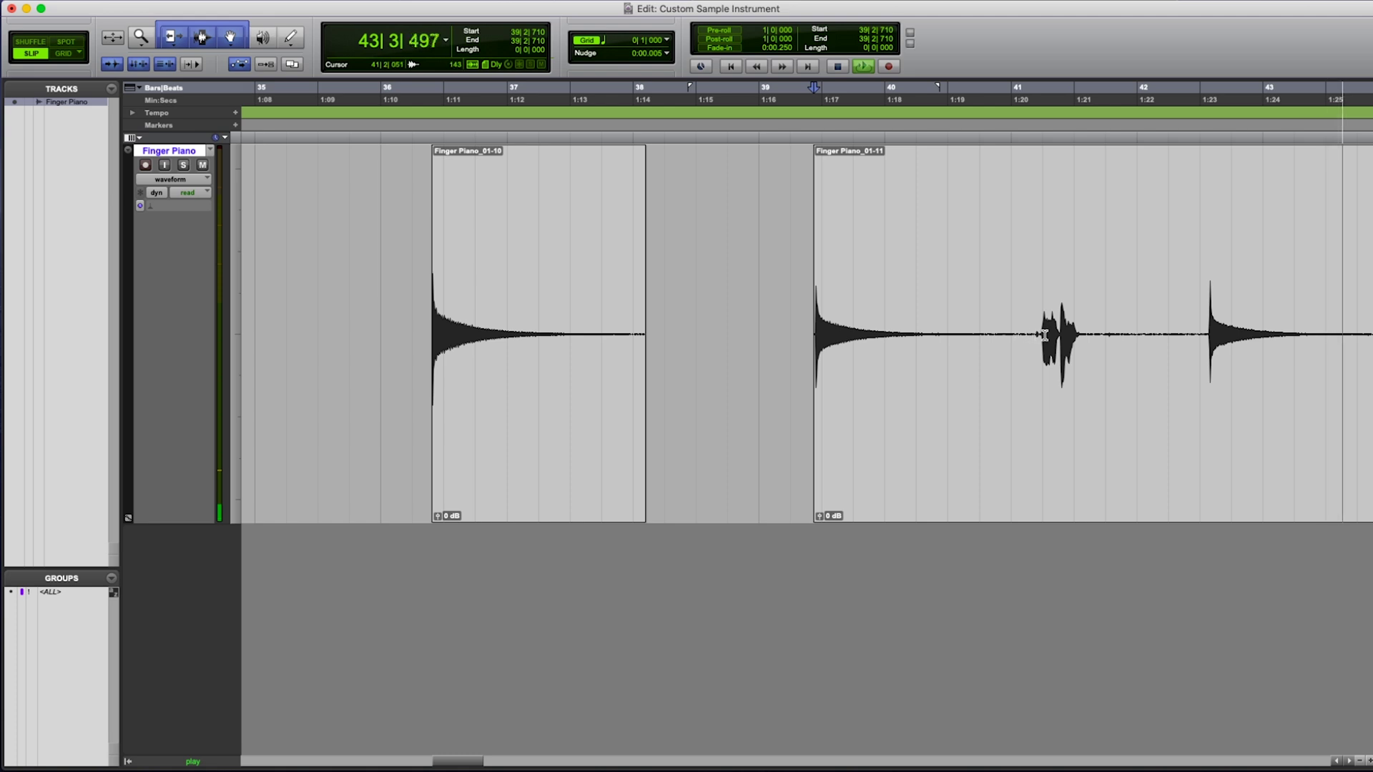
{"action": "key", "text": "Tab"}
{"action": "key", "text": "shift+Tab"}
{"action": "key", "text": "Delete"}
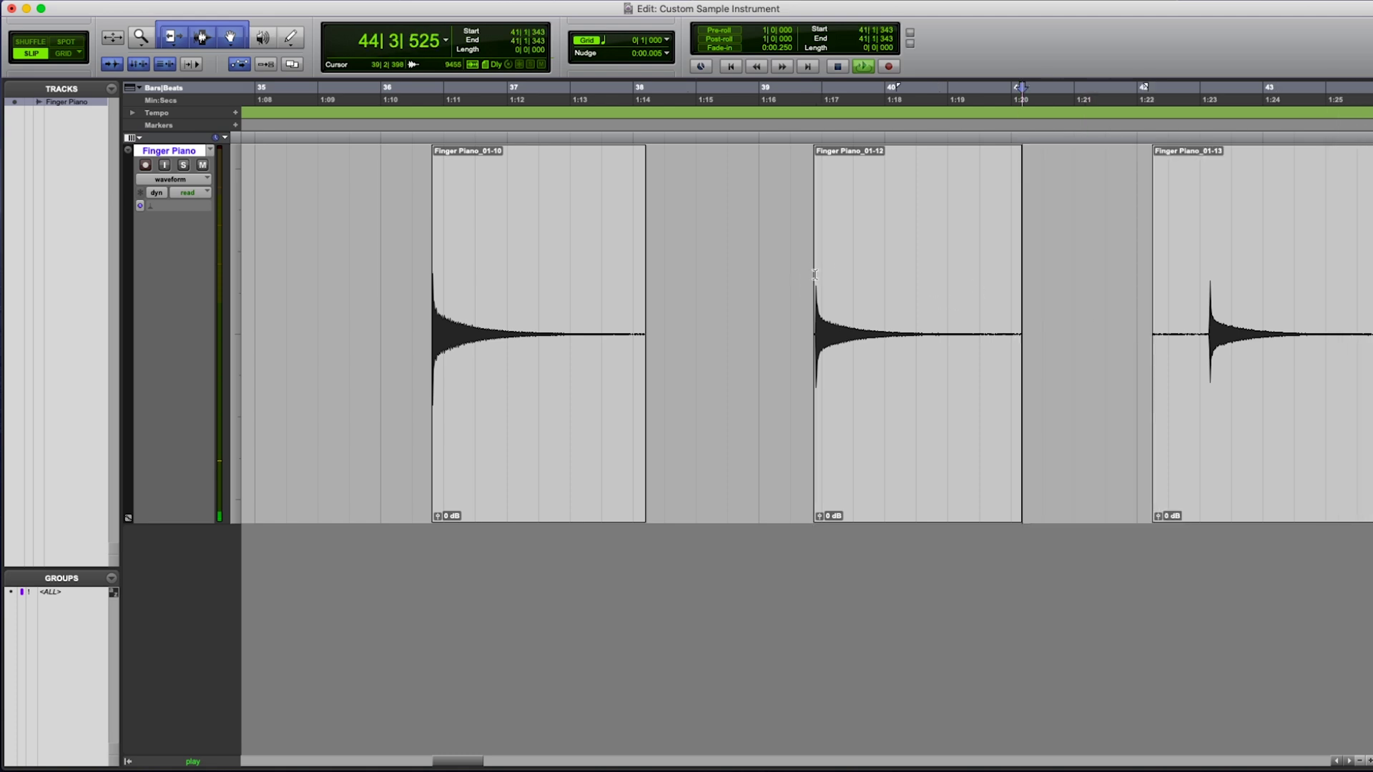
{"action": "key", "text": "space"}
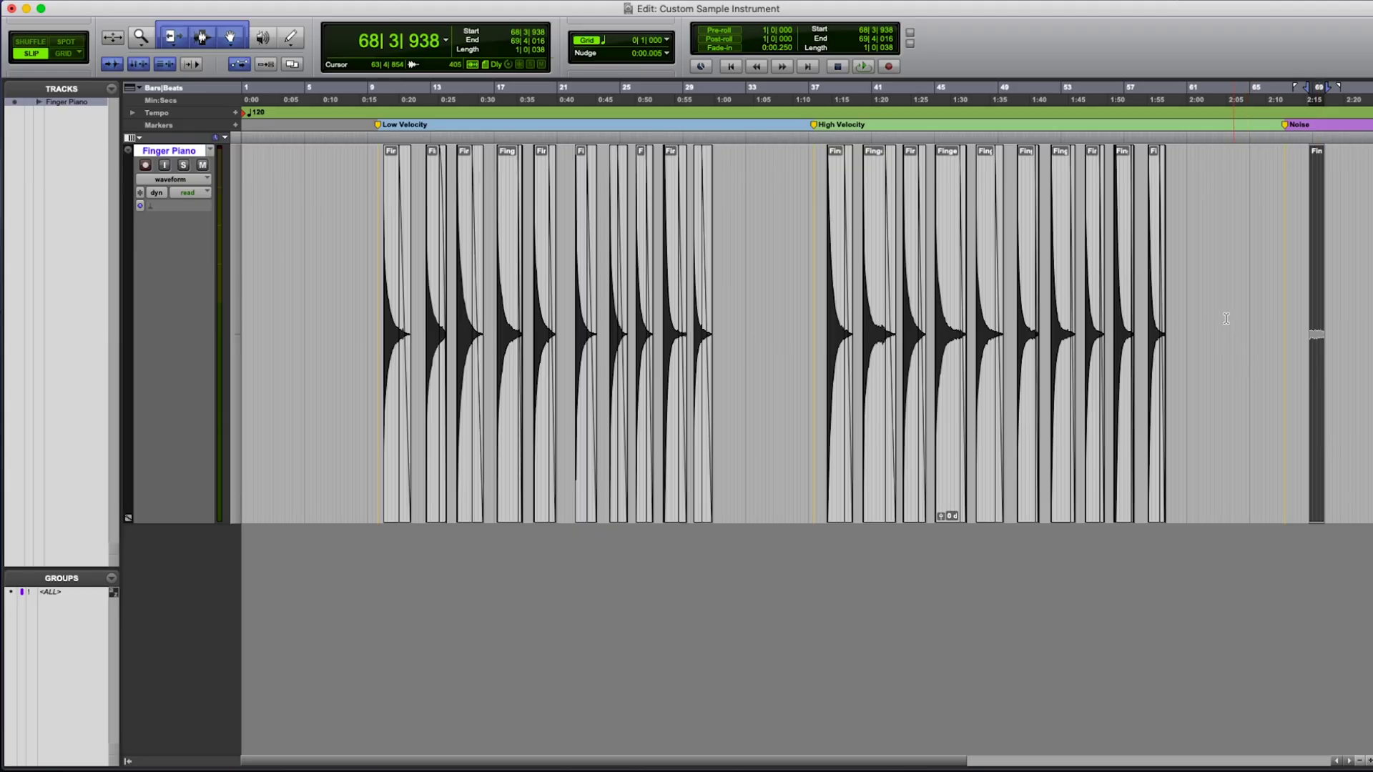
- Select only the time range of the Noise clip after the Noise marker
{"action": "left_click_drag", "start_coordinate": [1215, 318], "coordinate": [374, 374]}
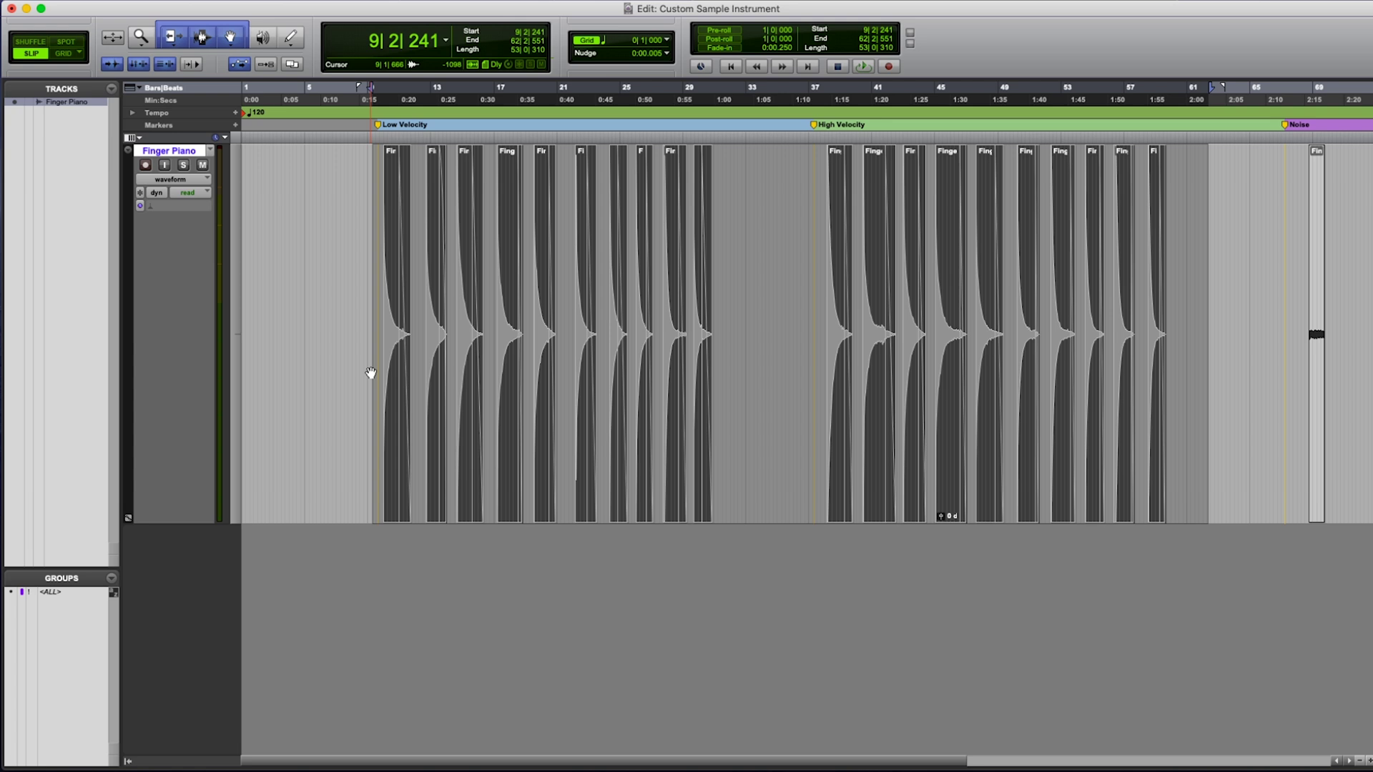
{"action": "left_click", "coordinate": [746, 334]}
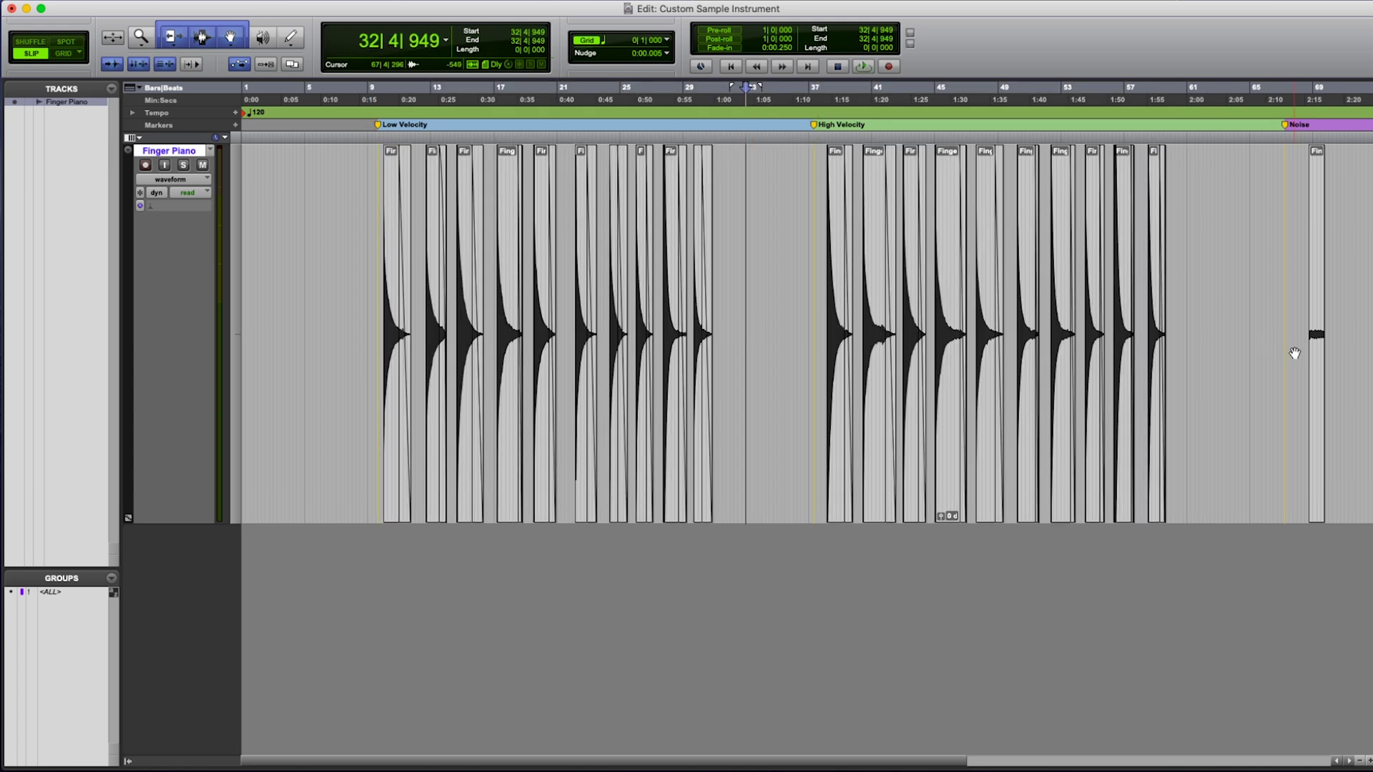
{"action": "left_click_drag", "start_coordinate": [1295, 354], "coordinate": [1340, 328]}
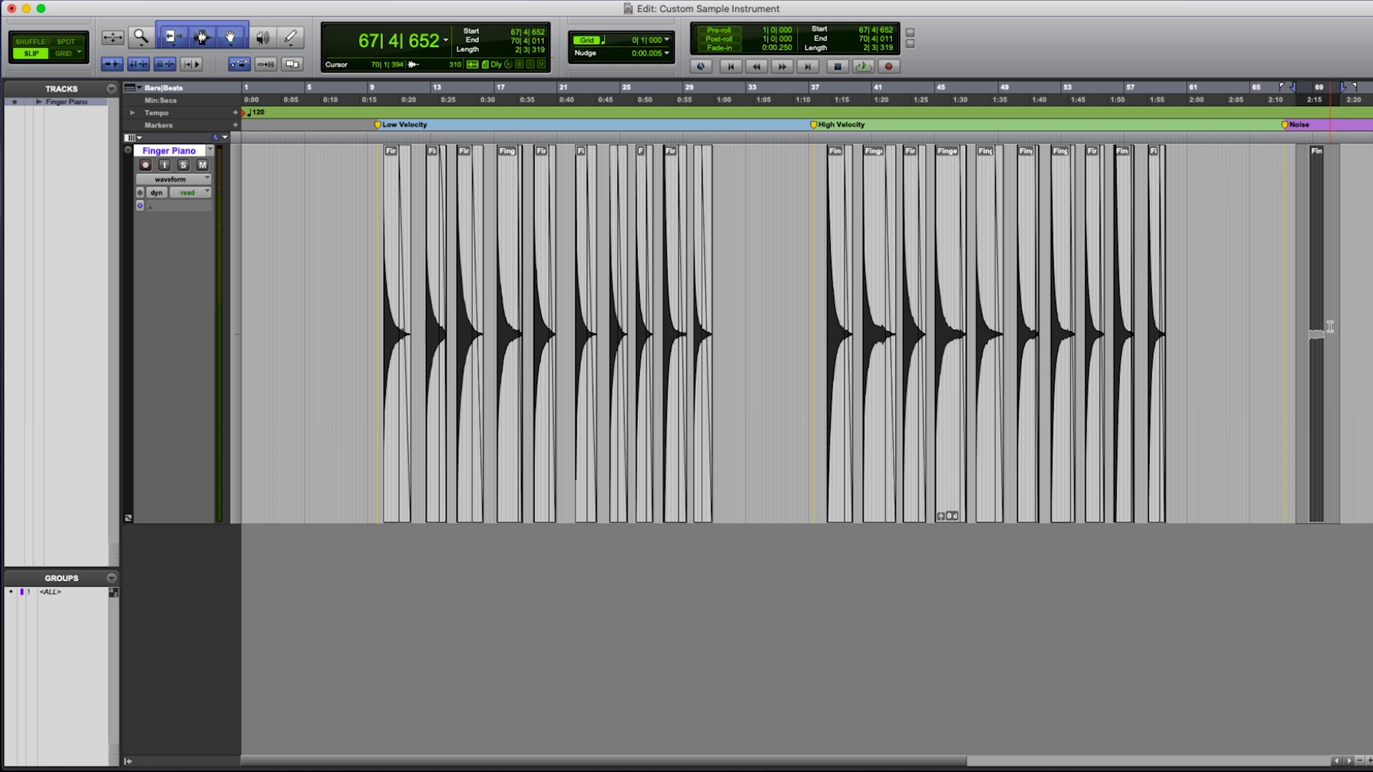
- Open the iZotope RX 7 Spectral De-noise AudioSuite plug-in
{"action": "left_click", "coordinate": [1251, 315]}
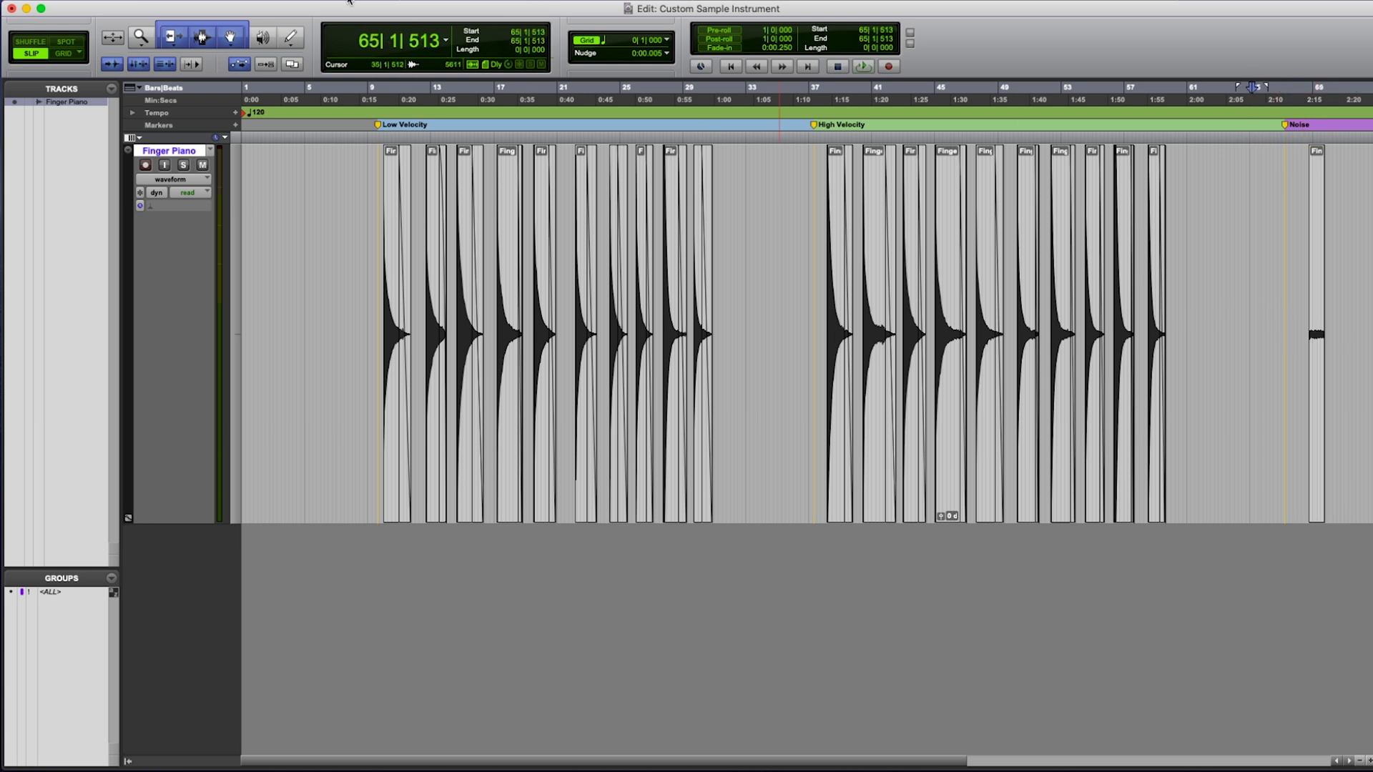
{"action": "left_click", "coordinate": [322, 0]}
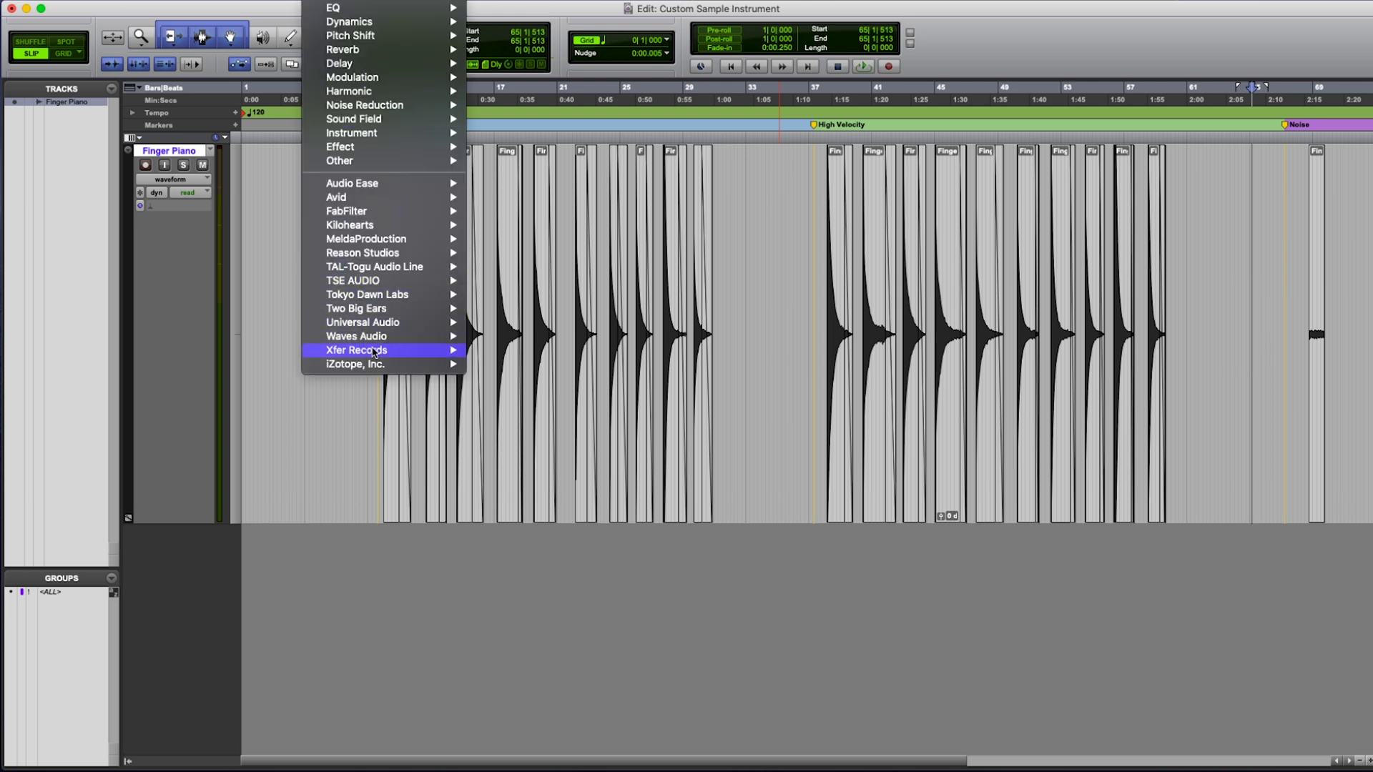
{"action": "mouse_move", "coordinate": [356, 364]}
{"action": "left_click", "coordinate": [504, 602]}
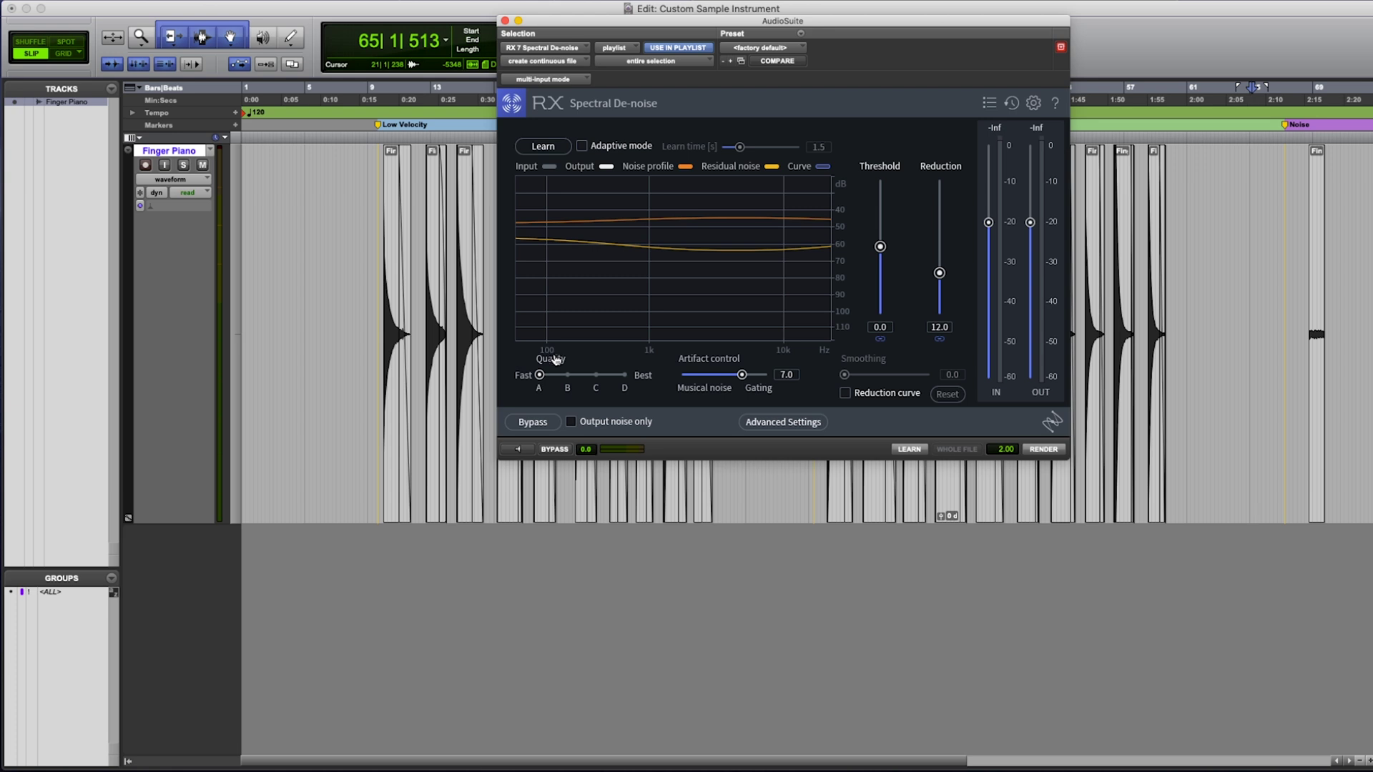
- Select the Noise clip and preview it so RX learns the noise profile
{"action": "left_click", "coordinate": [1317, 422]}
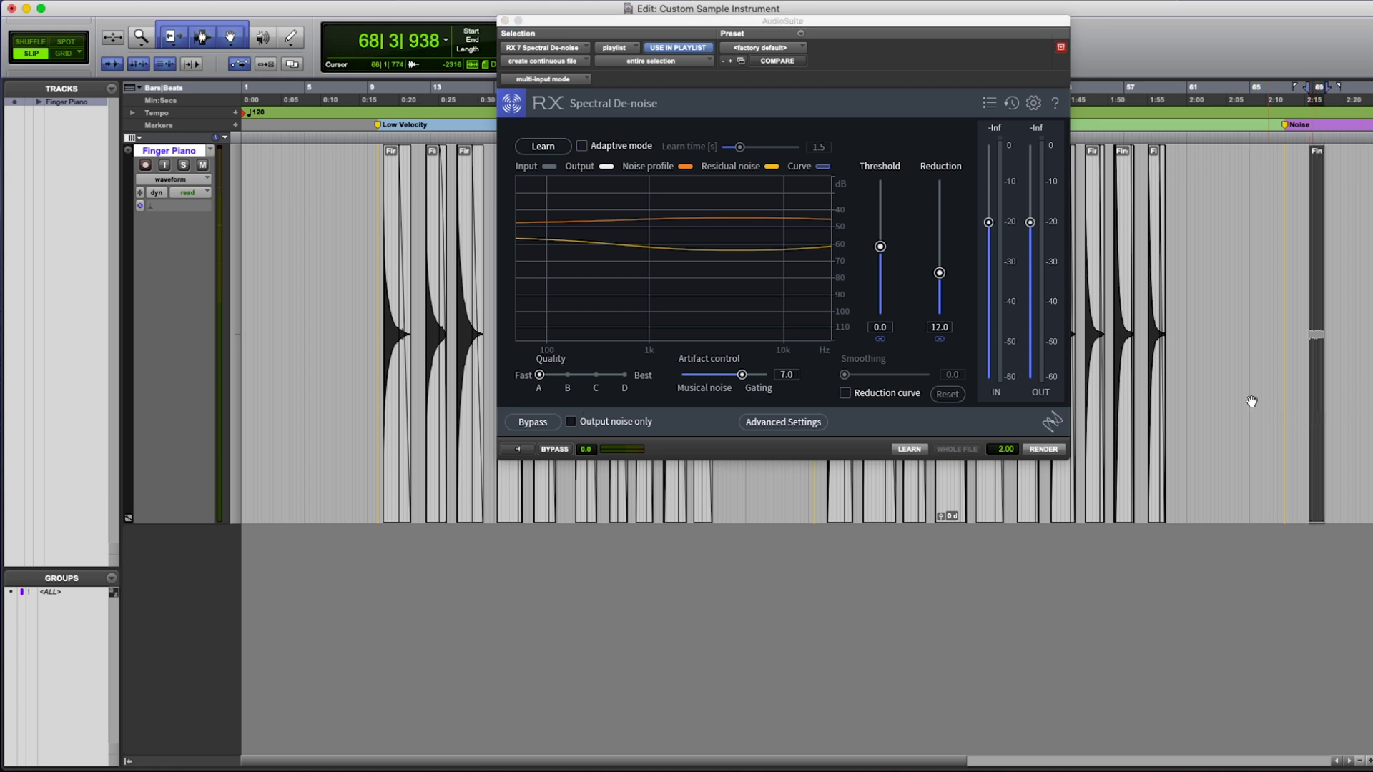
{"action": "left_click", "coordinate": [543, 153]}
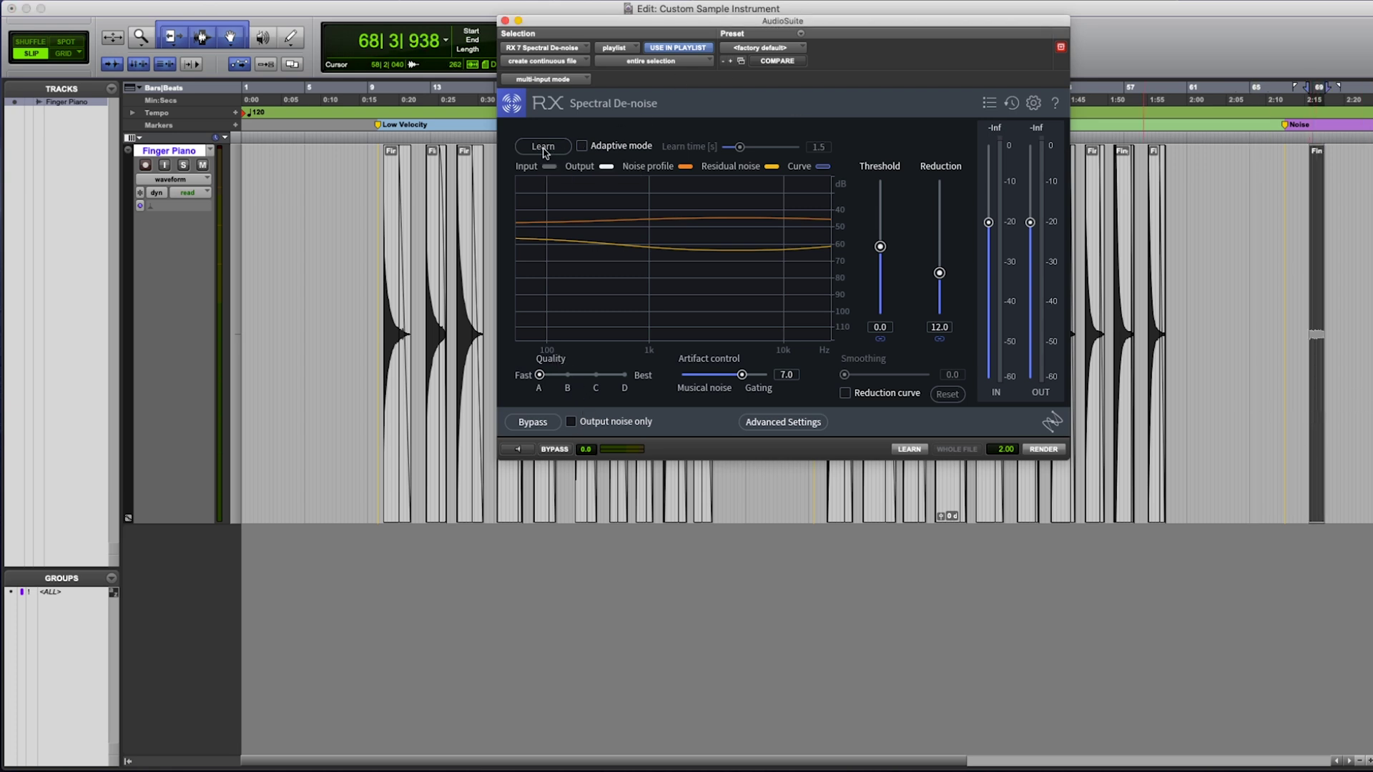
{"action": "left_click", "coordinate": [515, 449]}
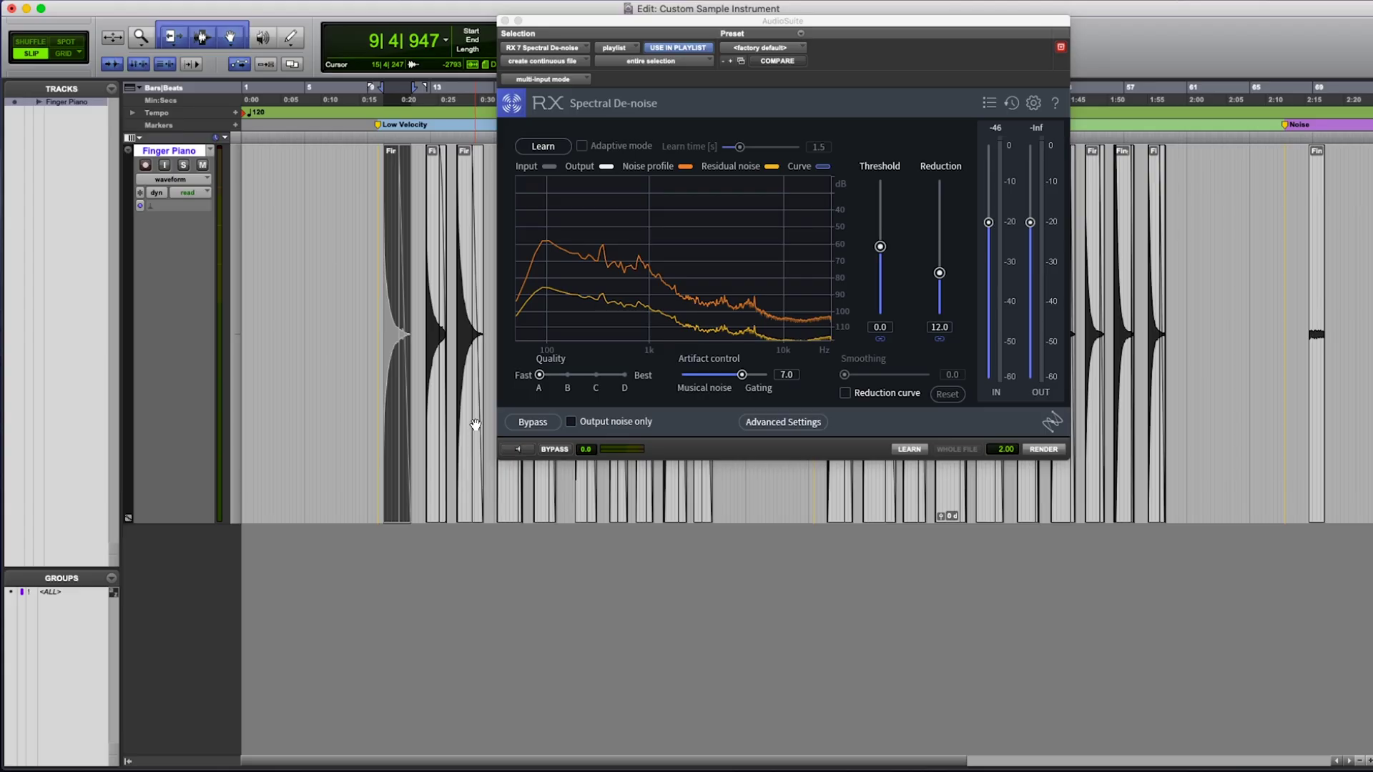
- Move the RX window off the clips and render de-noising onto the first hit clip
{"action": "key", "text": "super+bracketright"}
{"action": "key", "text": "super+bracketright"}
{"action": "key", "text": "super+bracketright"}
{"action": "key", "text": "super+bracketright"}
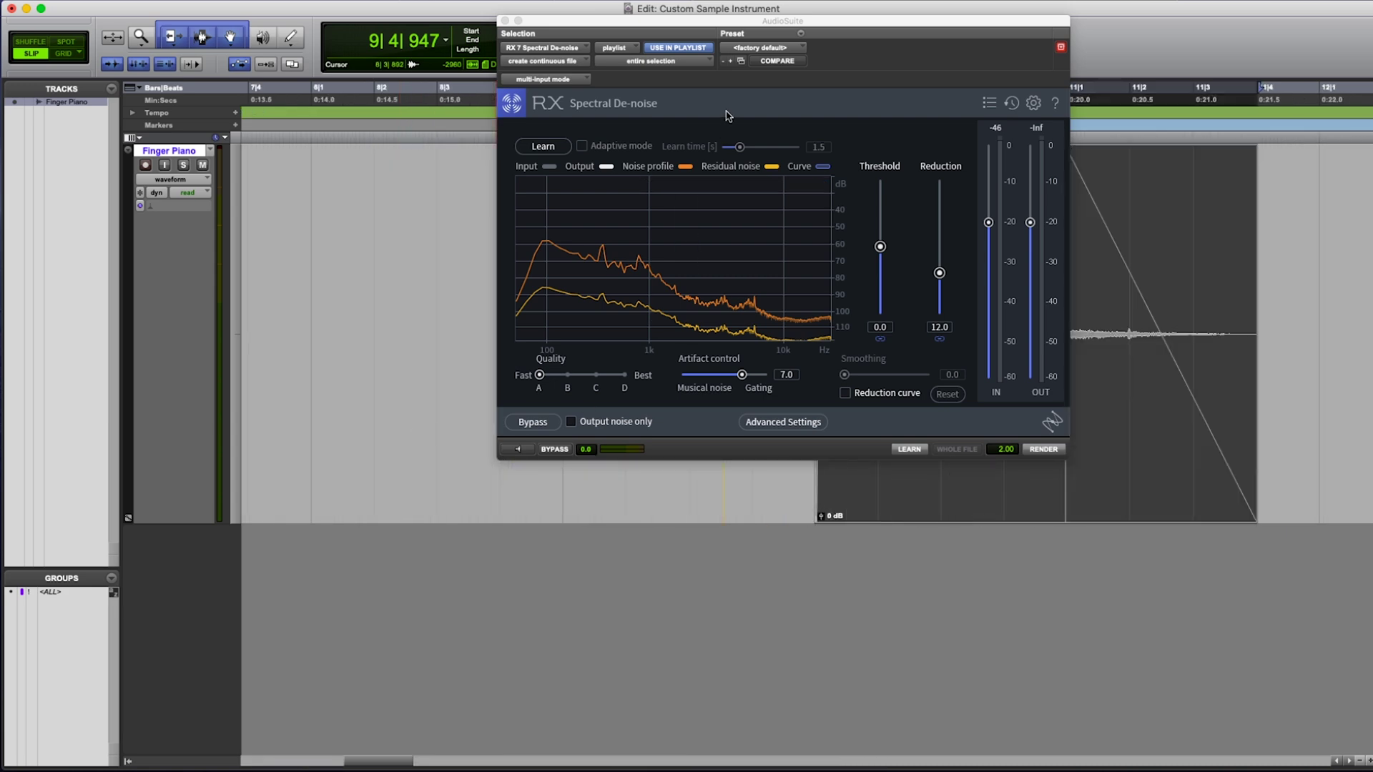
{"action": "left_click_drag", "start_coordinate": [772, 25], "coordinate": [400, 10]}
{"action": "key", "text": "super+bracketright"}
{"action": "key", "text": "super+bracketright"}
{"action": "key", "text": "super+bracketright"}
{"action": "key", "text": "super+bracketright"}
{"action": "key", "text": "super+bracketright"}
{"action": "key", "text": "super+bracketright"}
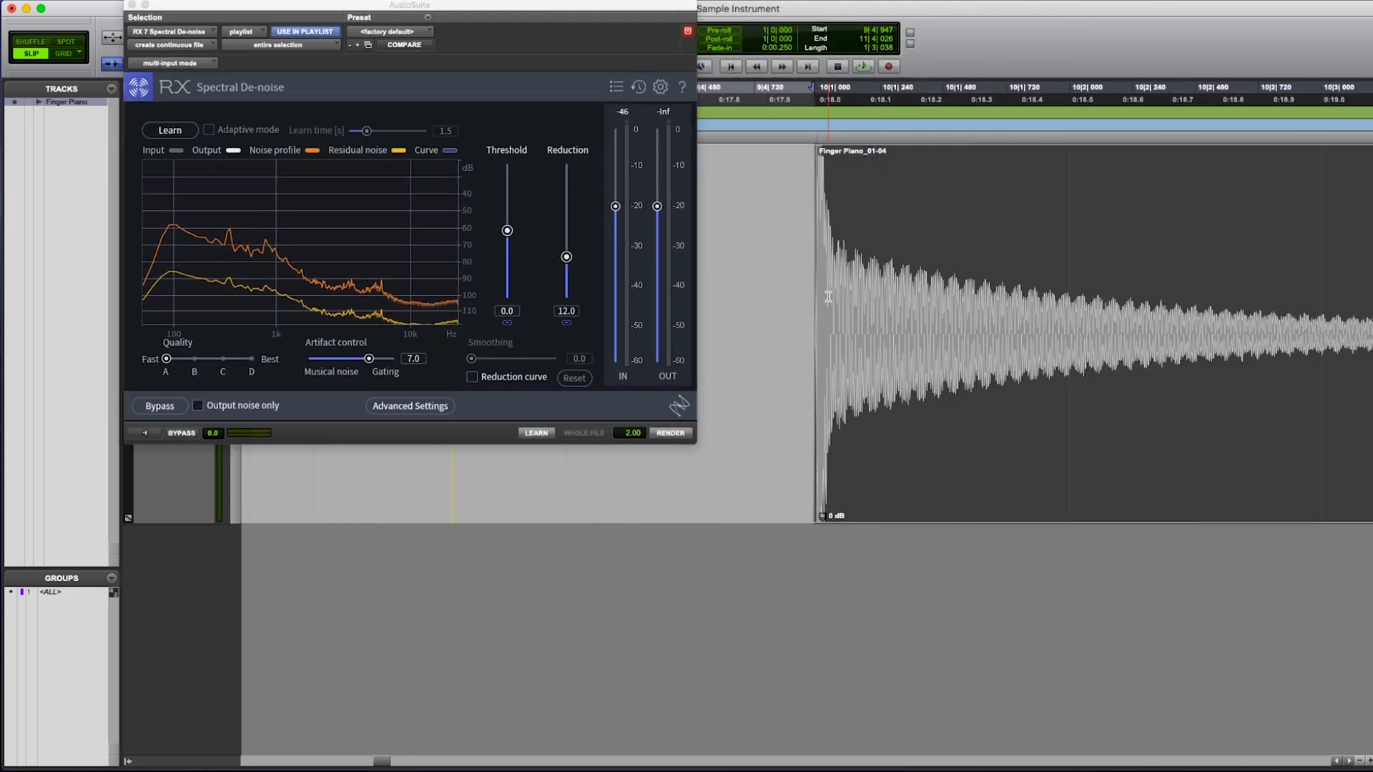
{"action": "key", "text": "super+bracketleft"}
{"action": "key", "text": "super+bracketleft"}
{"action": "key", "text": "super+bracketleft"}
{"action": "key", "text": "super+bracketleft"}
{"action": "key", "text": "super+bracketleft"}
{"action": "key", "text": "super+bracketleft"}
{"action": "key", "text": "super+bracketleft"}
{"action": "key", "text": "super+bracketleft"}
{"action": "key", "text": "super+bracketleft"}
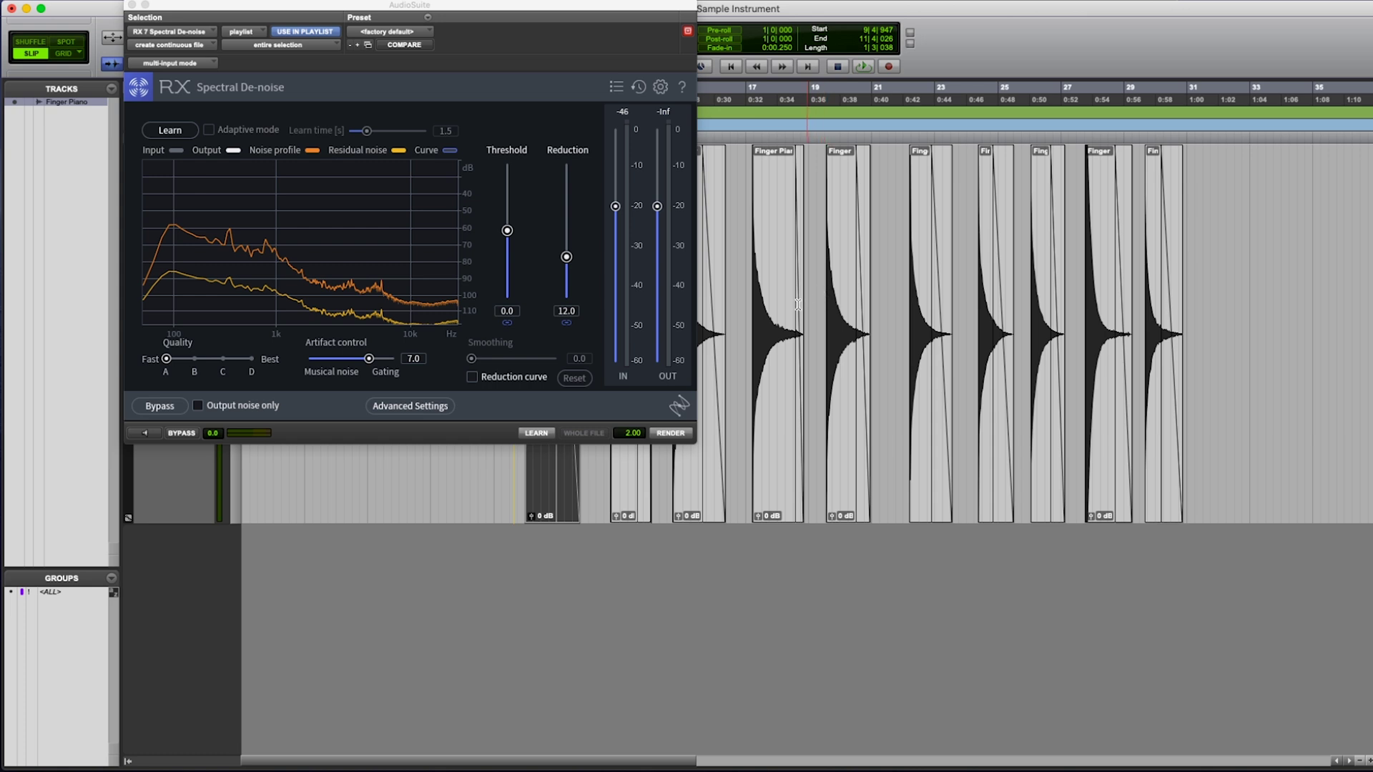
{"action": "left_click_drag", "start_coordinate": [554, 15], "coordinate": [1198, 68]}
{"action": "left_click", "coordinate": [1316, 493]}
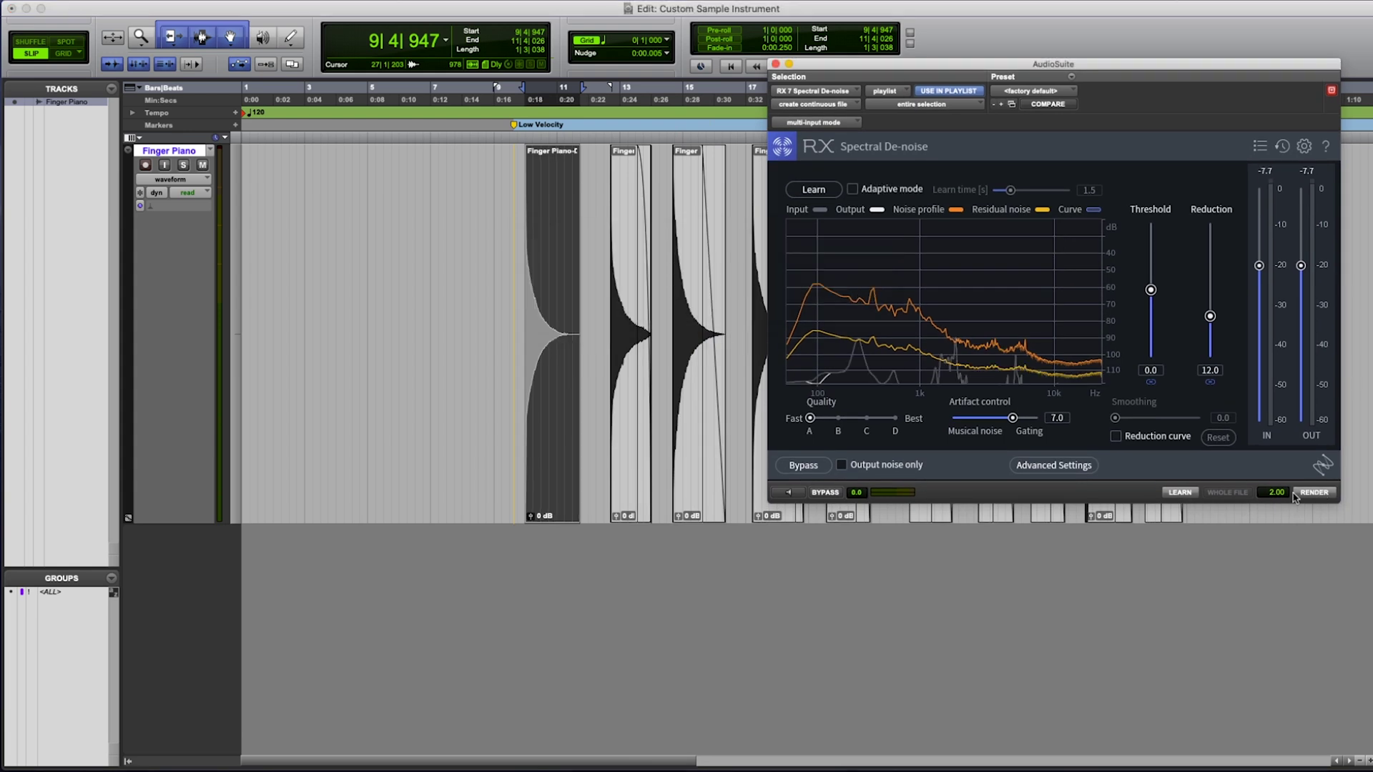
- Render de-noising onto the second through fifth Finger Piano hit clips
{"action": "left_click", "coordinate": [618, 393]}
{"action": "left_click", "coordinate": [1315, 492]}
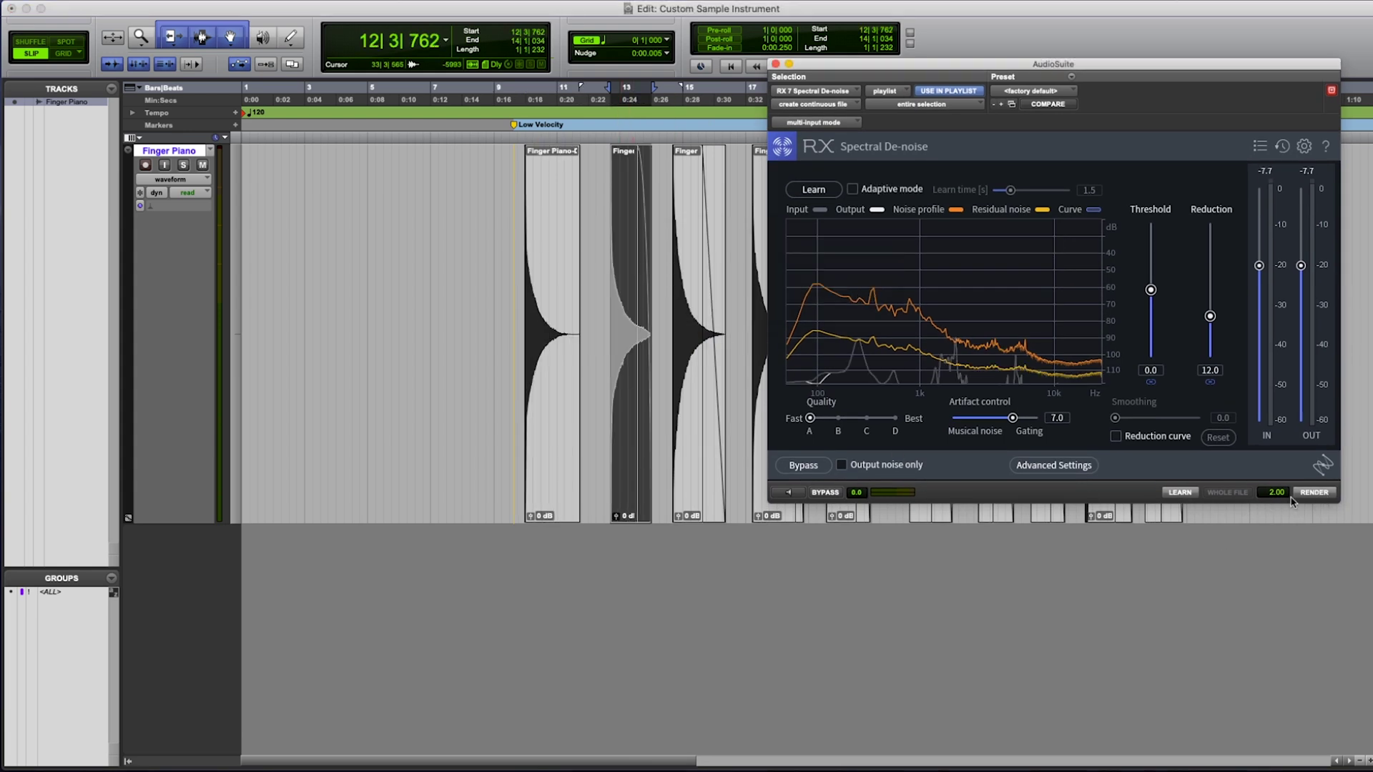
{"action": "left_click", "coordinate": [687, 425]}
{"action": "left_click", "coordinate": [1316, 492]}
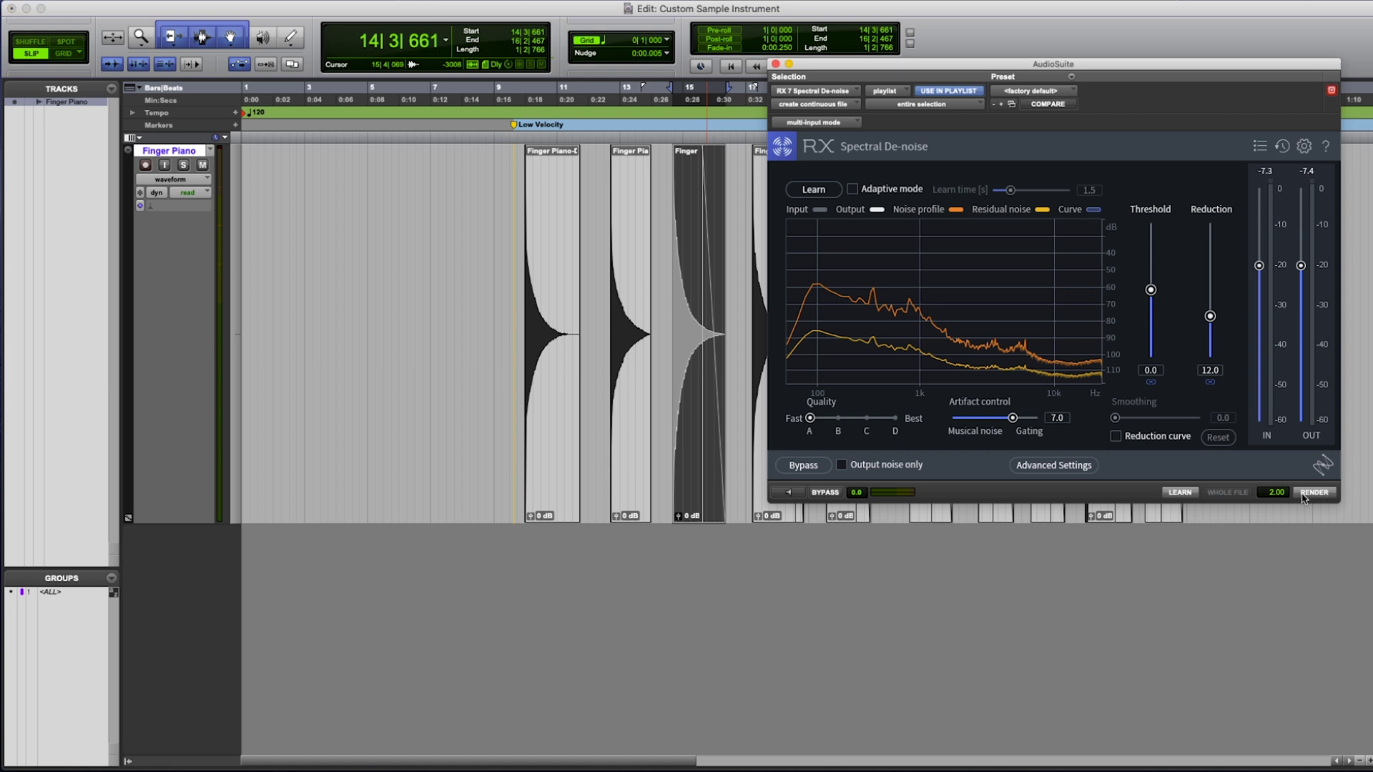
{"action": "scroll", "coordinate": [708, 429], "scroll_direction": "right", "scroll_amount": 2}
{"action": "left_click", "coordinate": [692, 429]}
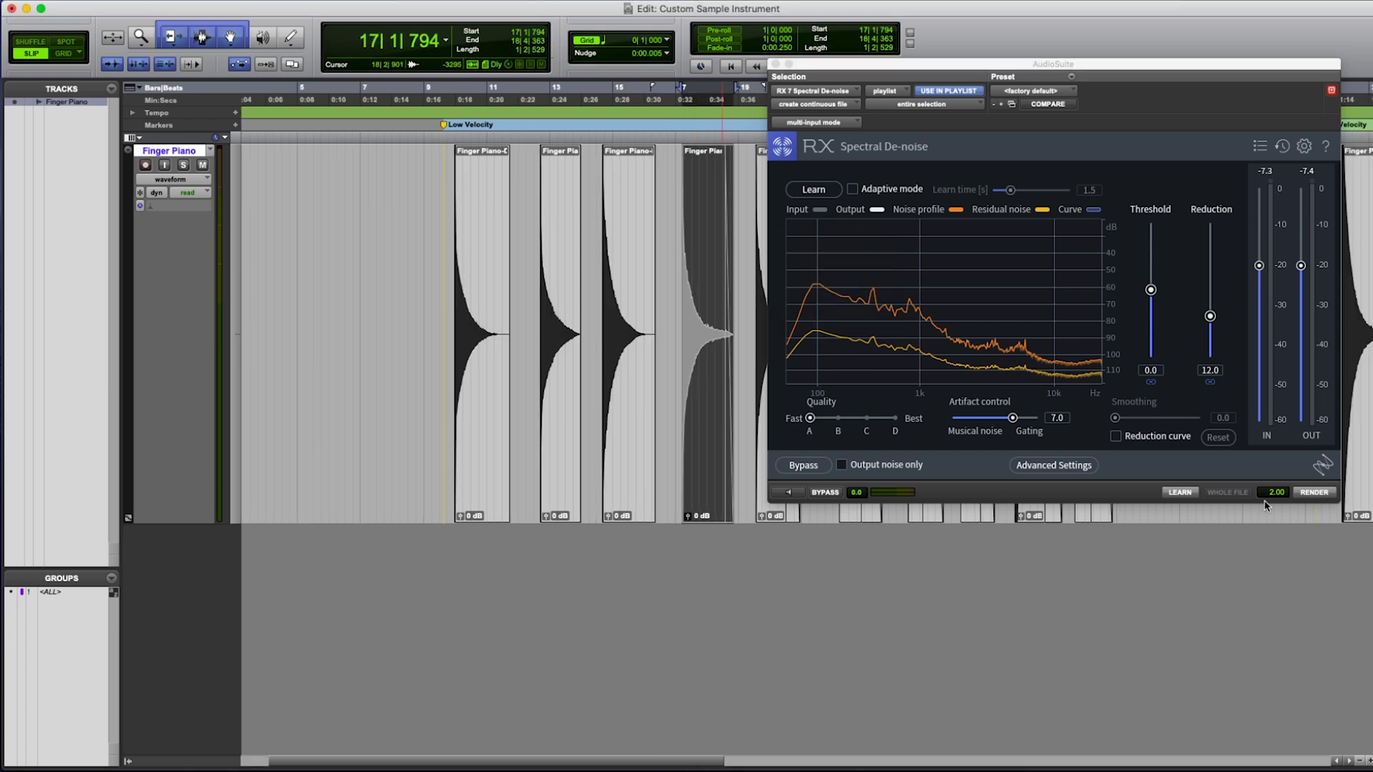
{"action": "left_click", "coordinate": [1314, 493]}
{"action": "scroll", "coordinate": [694, 429], "scroll_direction": "right", "scroll_amount": 4}
{"action": "left_click", "coordinate": [630, 433]}
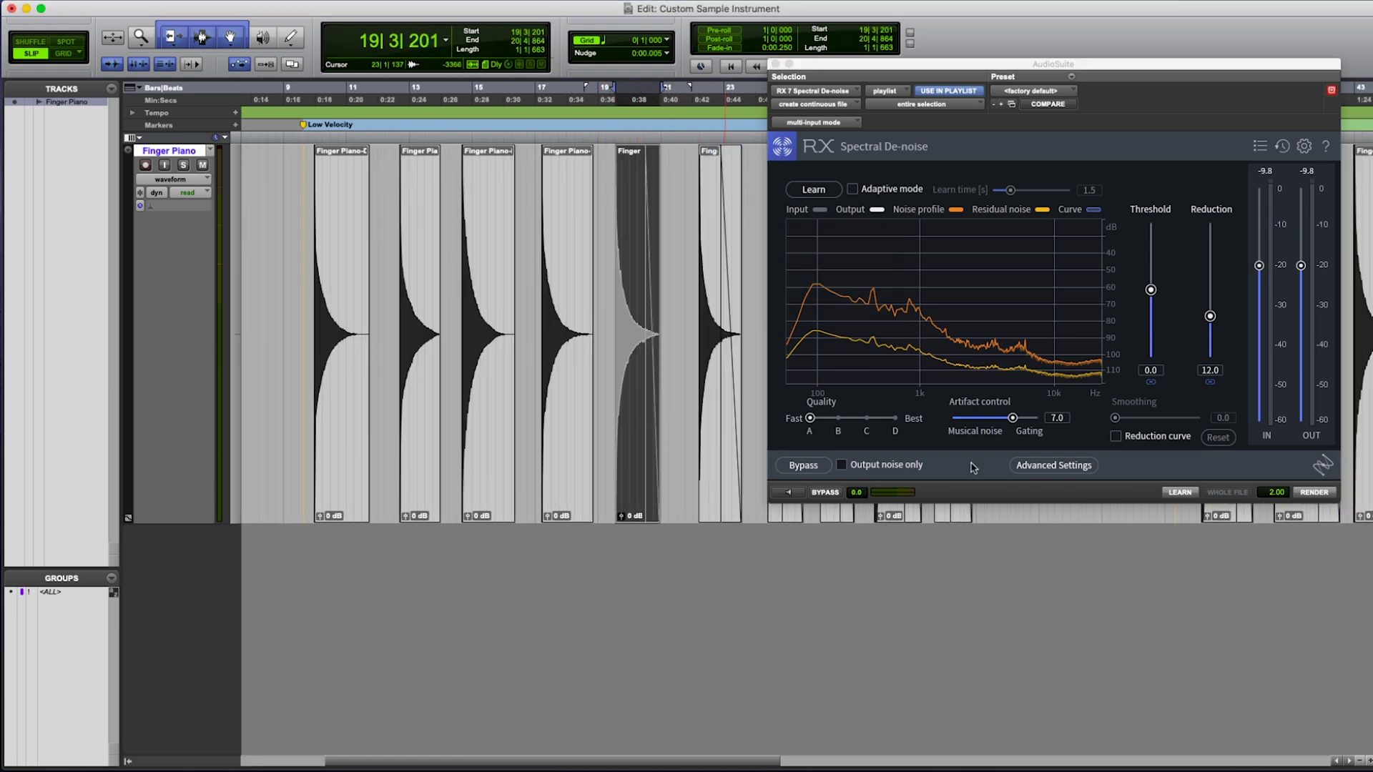
{"action": "left_click", "coordinate": [1314, 492]}
- Preview, render and play back de-noising on the next hit clip
{"action": "scroll", "coordinate": [693, 429], "scroll_direction": "right", "scroll_amount": 4}
{"action": "left_click", "coordinate": [579, 429]}
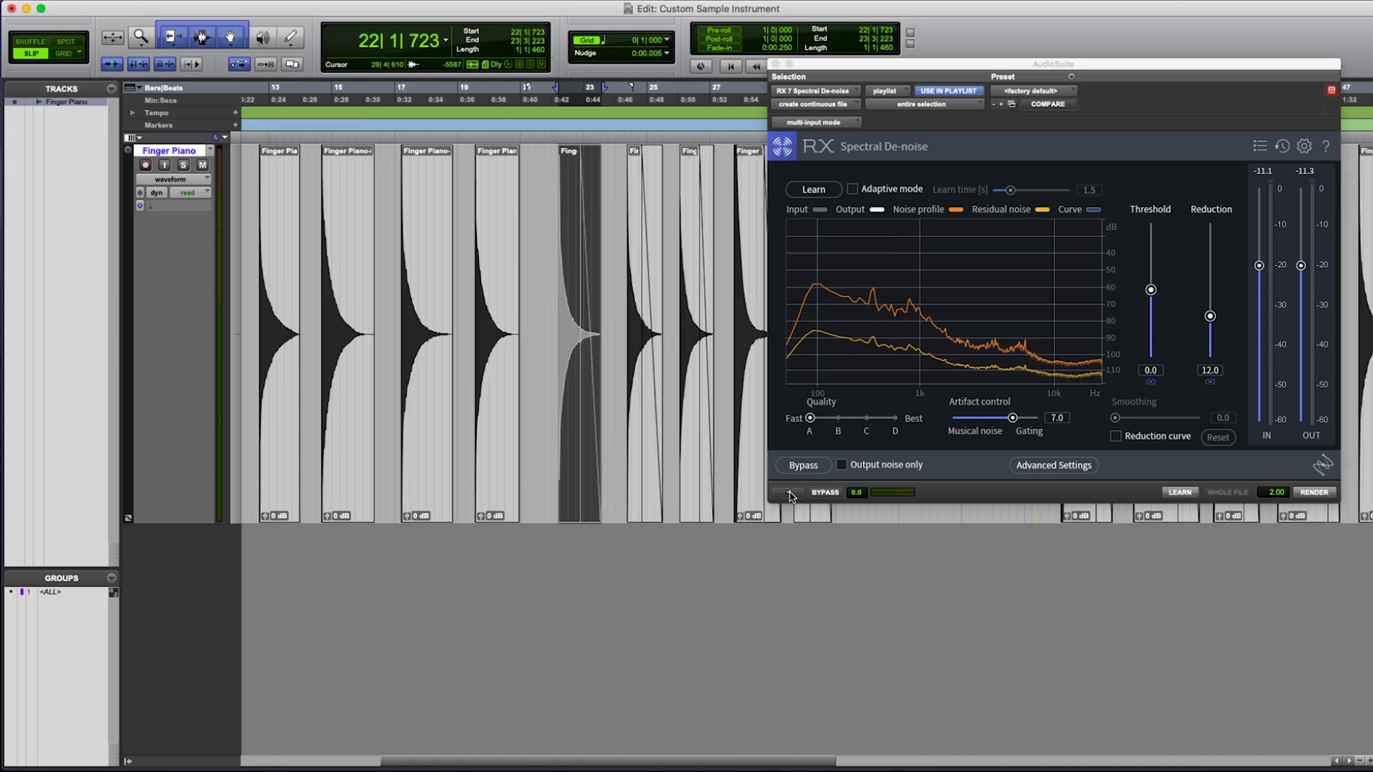
{"action": "left_click", "coordinate": [790, 492]}
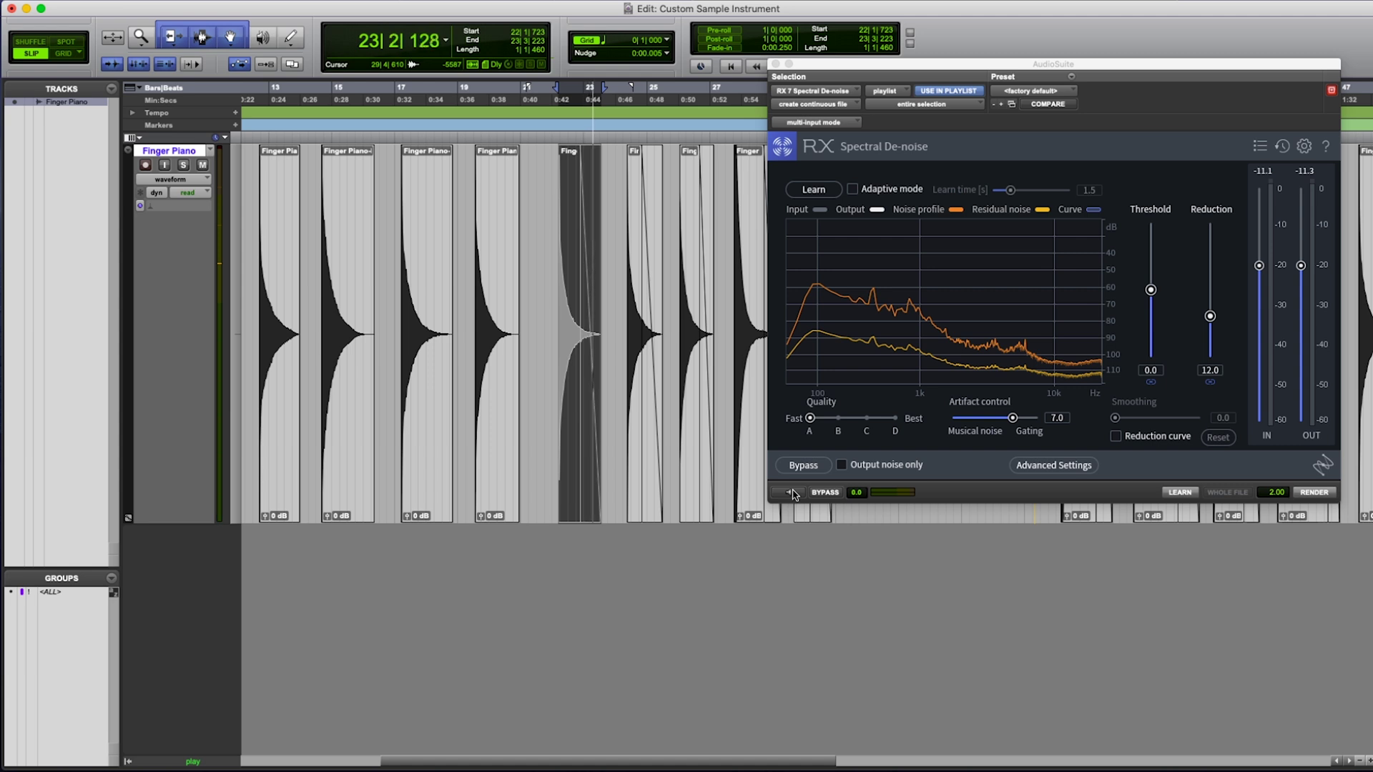
{"action": "left_click", "coordinate": [1313, 493]}
{"action": "key", "text": "space"}
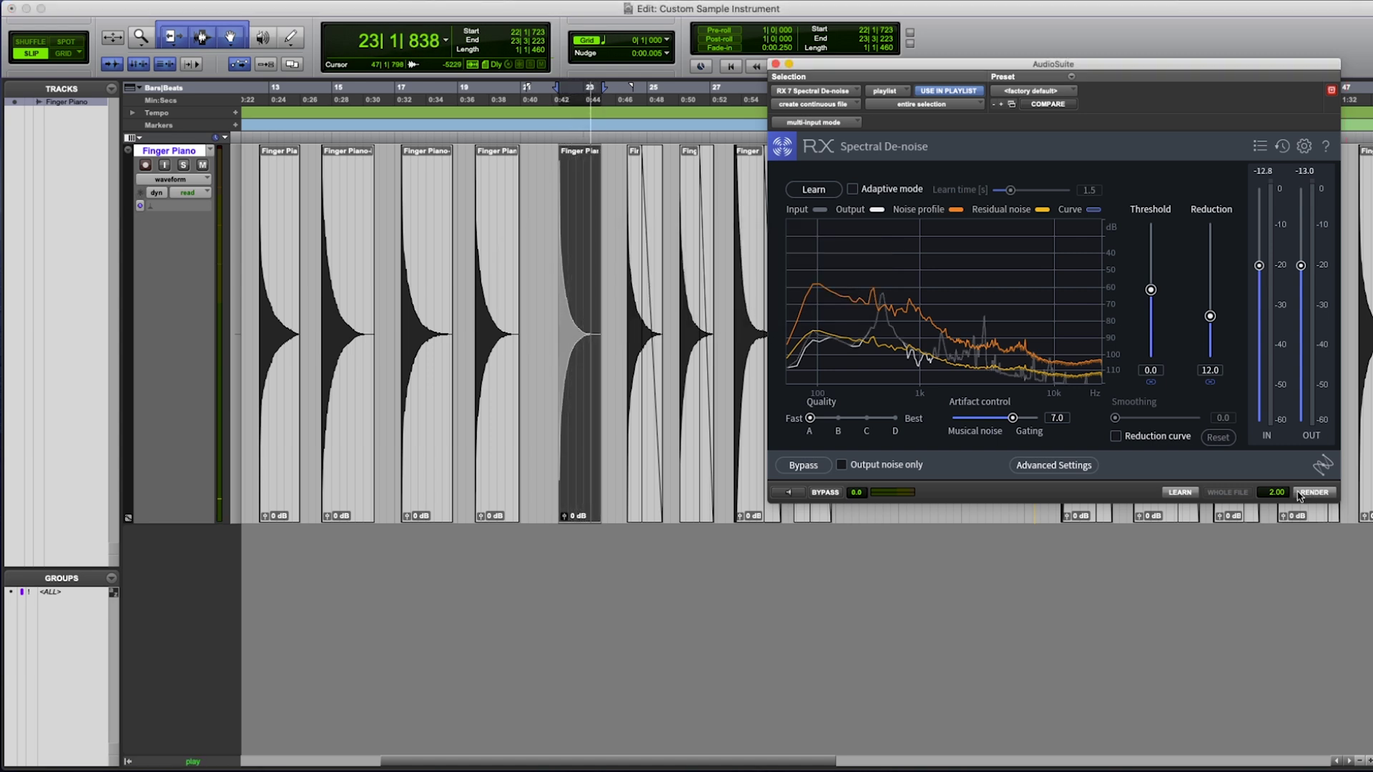
{"action": "key", "text": "space"}
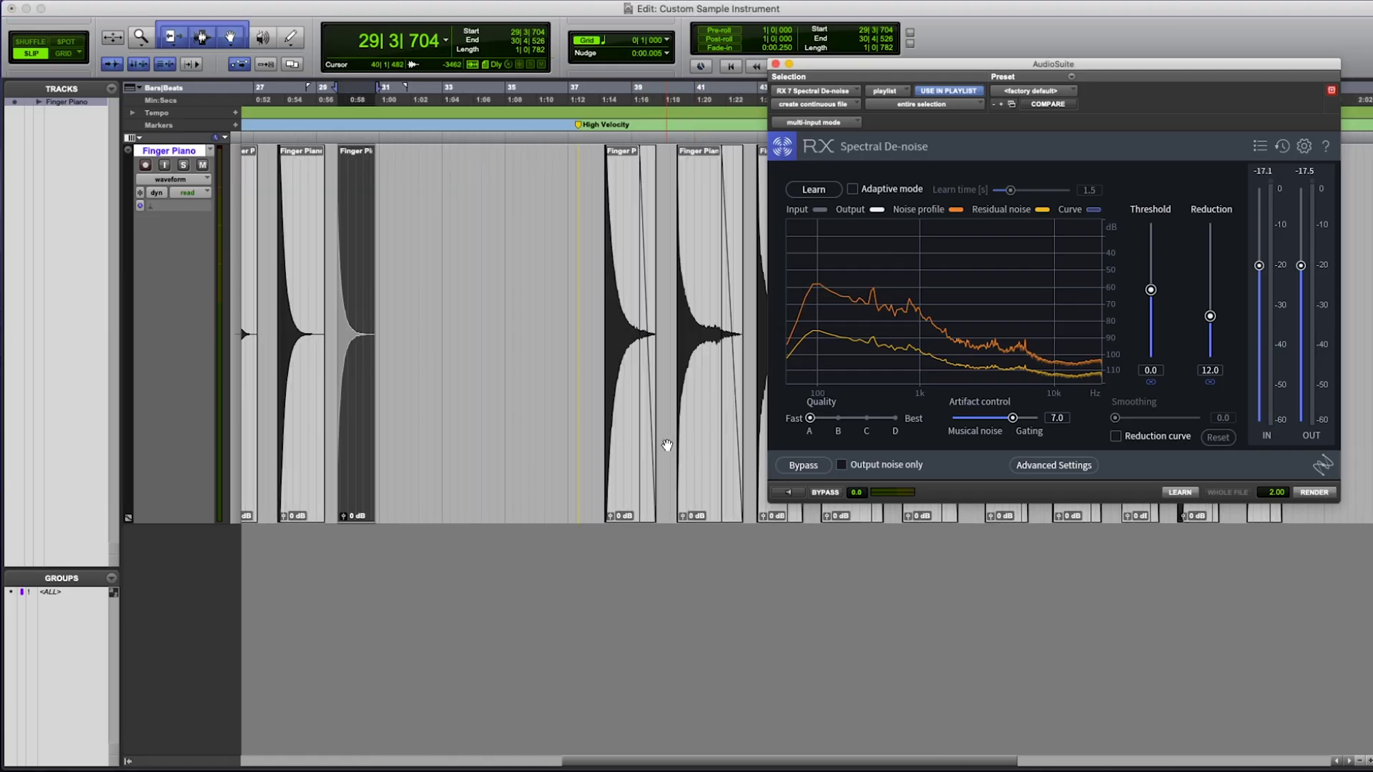
- Render de-noising onto the remaining Finger Piano clips and close the RX window
{"action": "left_click", "coordinate": [637, 425]}
{"action": "left_click", "coordinate": [1316, 492]}
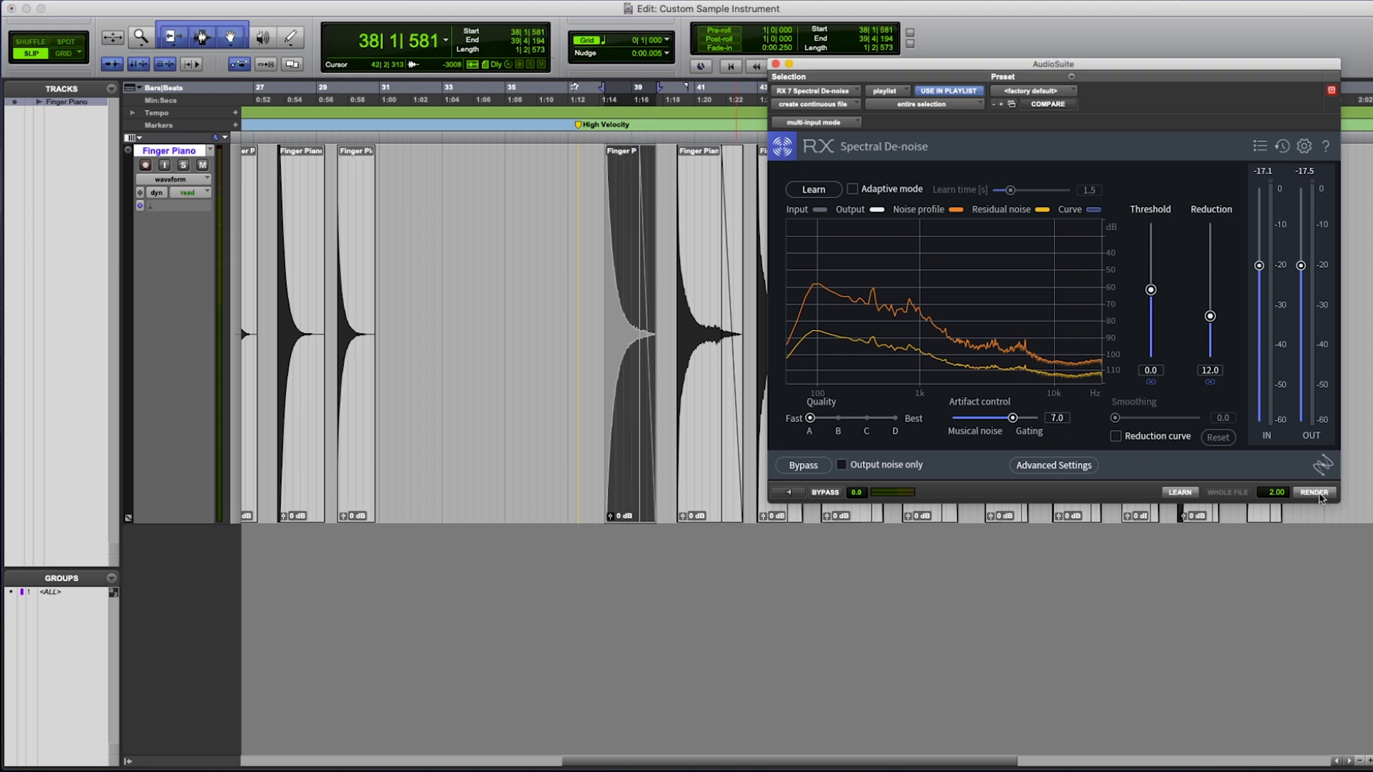
{"action": "left_click", "coordinate": [698, 386]}
{"action": "left_click", "coordinate": [1309, 493]}
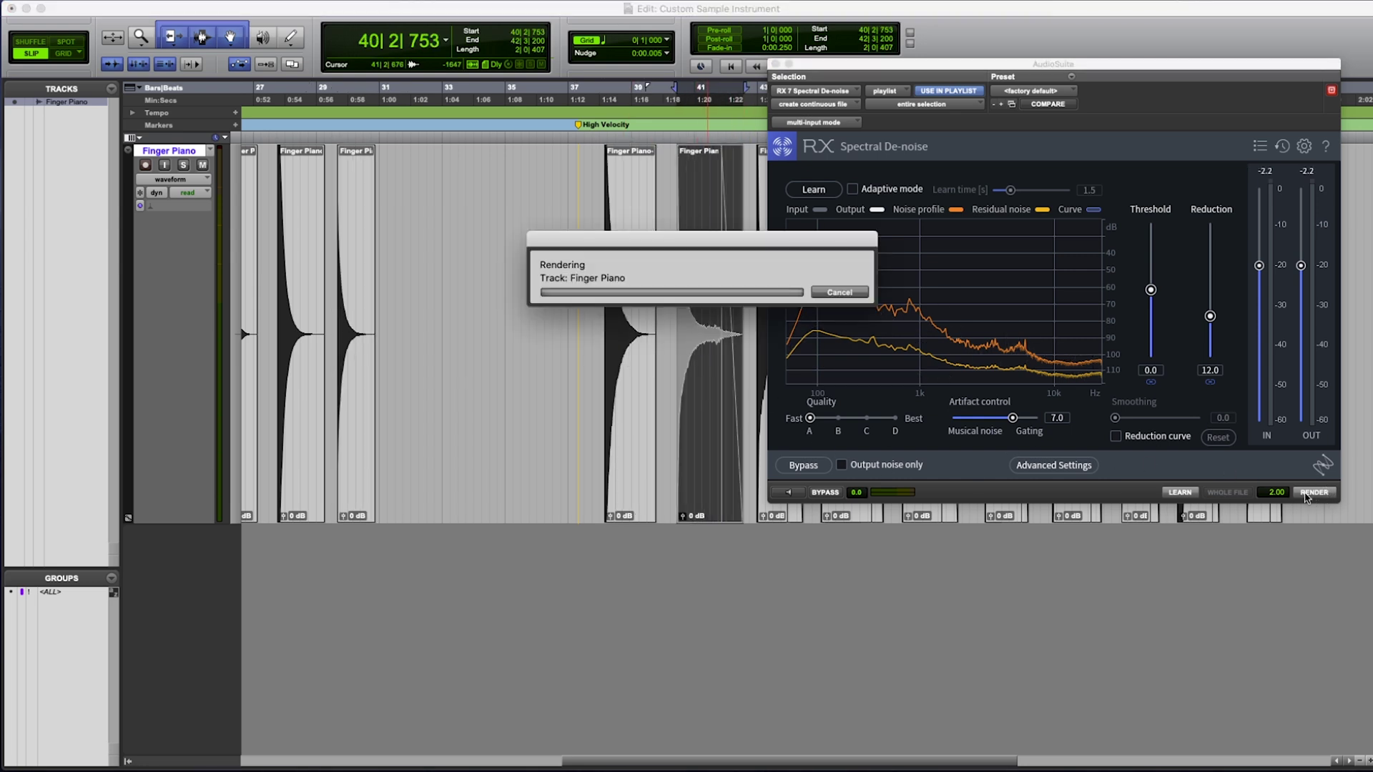
{"action": "scroll", "coordinate": [689, 427], "scroll_direction": "right", "scroll_amount": 10}
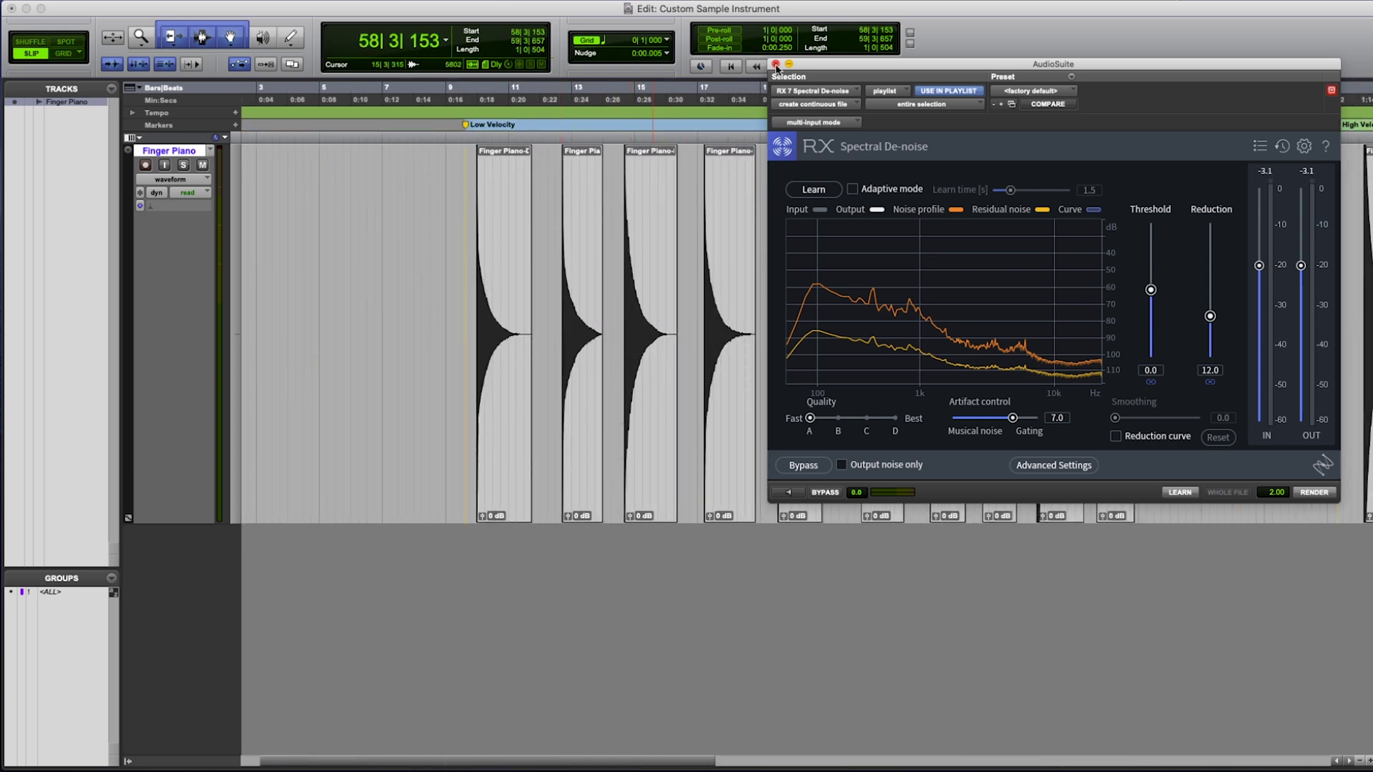
{"action": "left_click", "coordinate": [776, 64]}
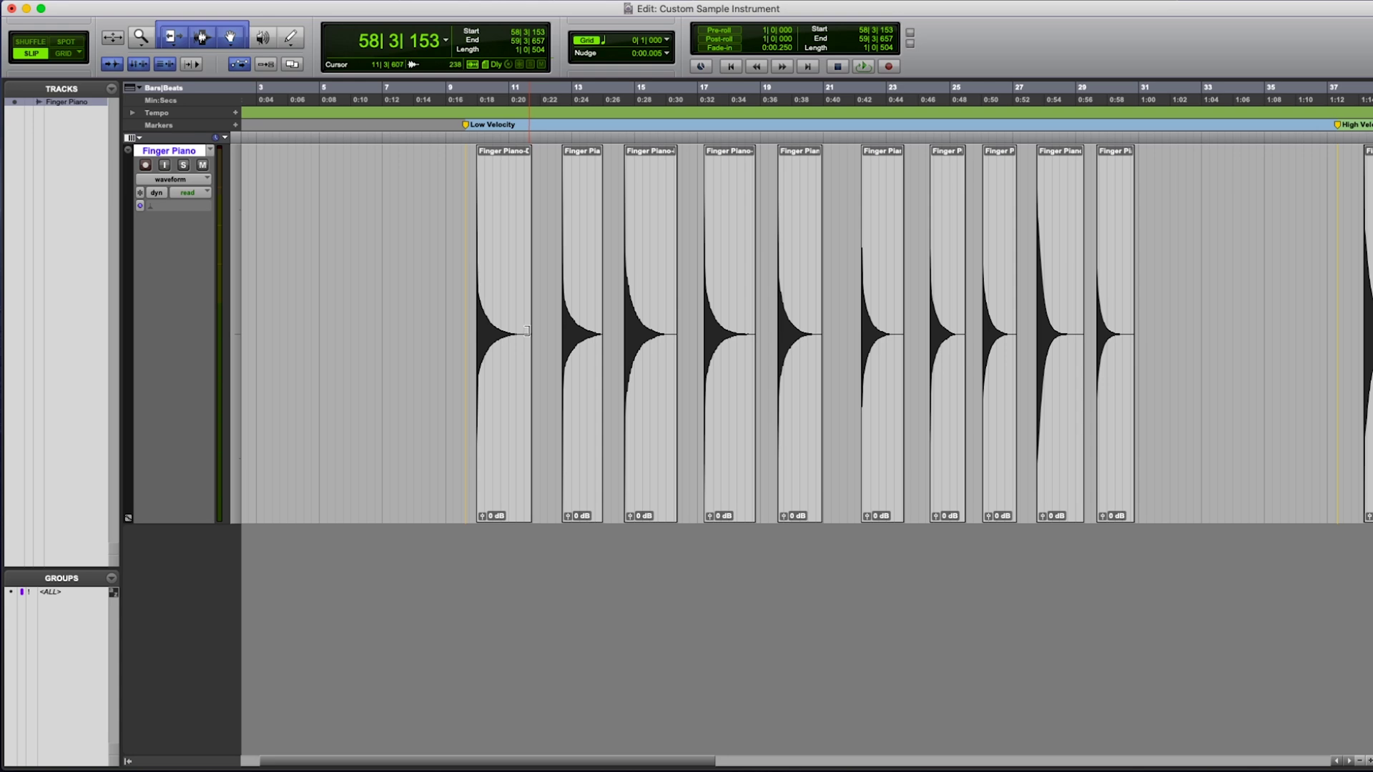
- Open the insert plug-in list on the Finger Piano channel strip in the Mix window
{"action": "left_click", "coordinate": [123, 42]}
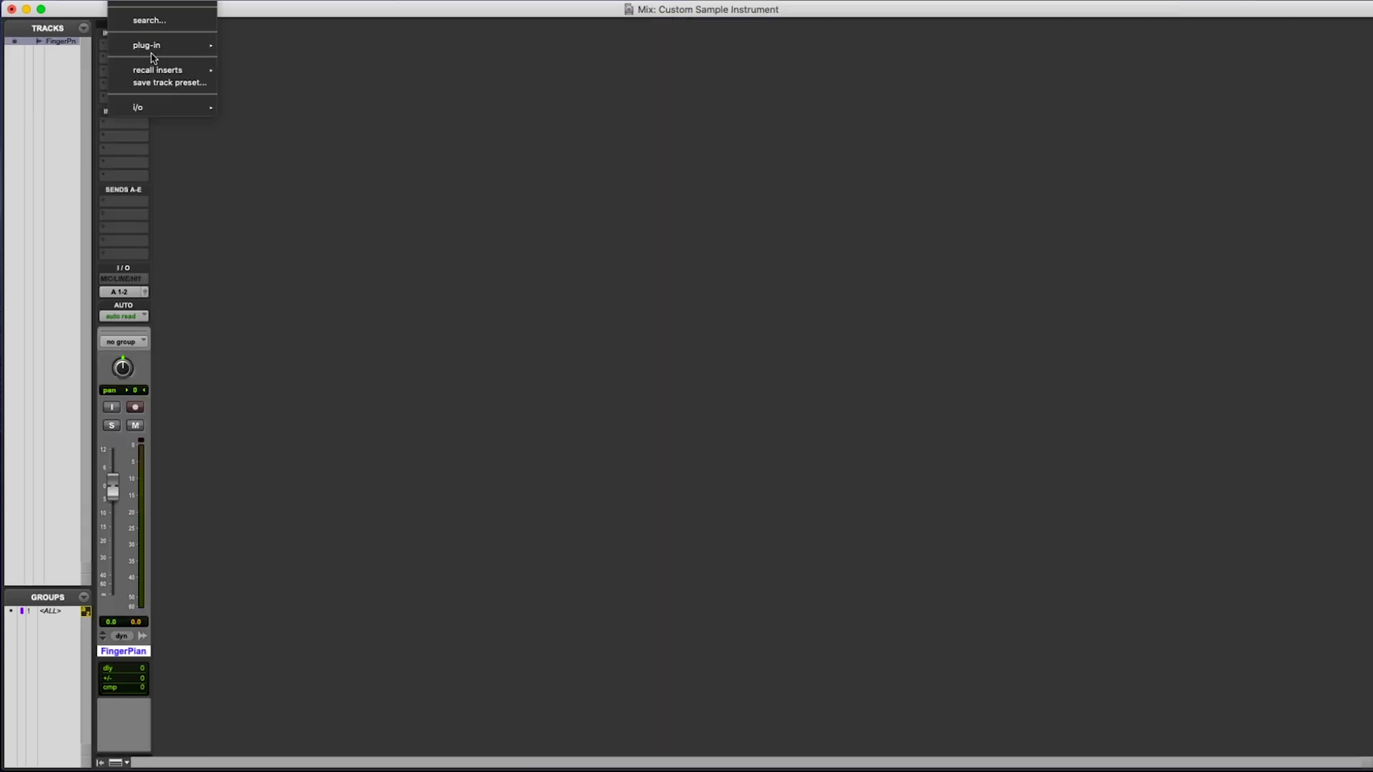
- Insert Melodyne (mono) on the Finger Piano track and arm Transfer
{"action": "mouse_move", "coordinate": [164, 45]}
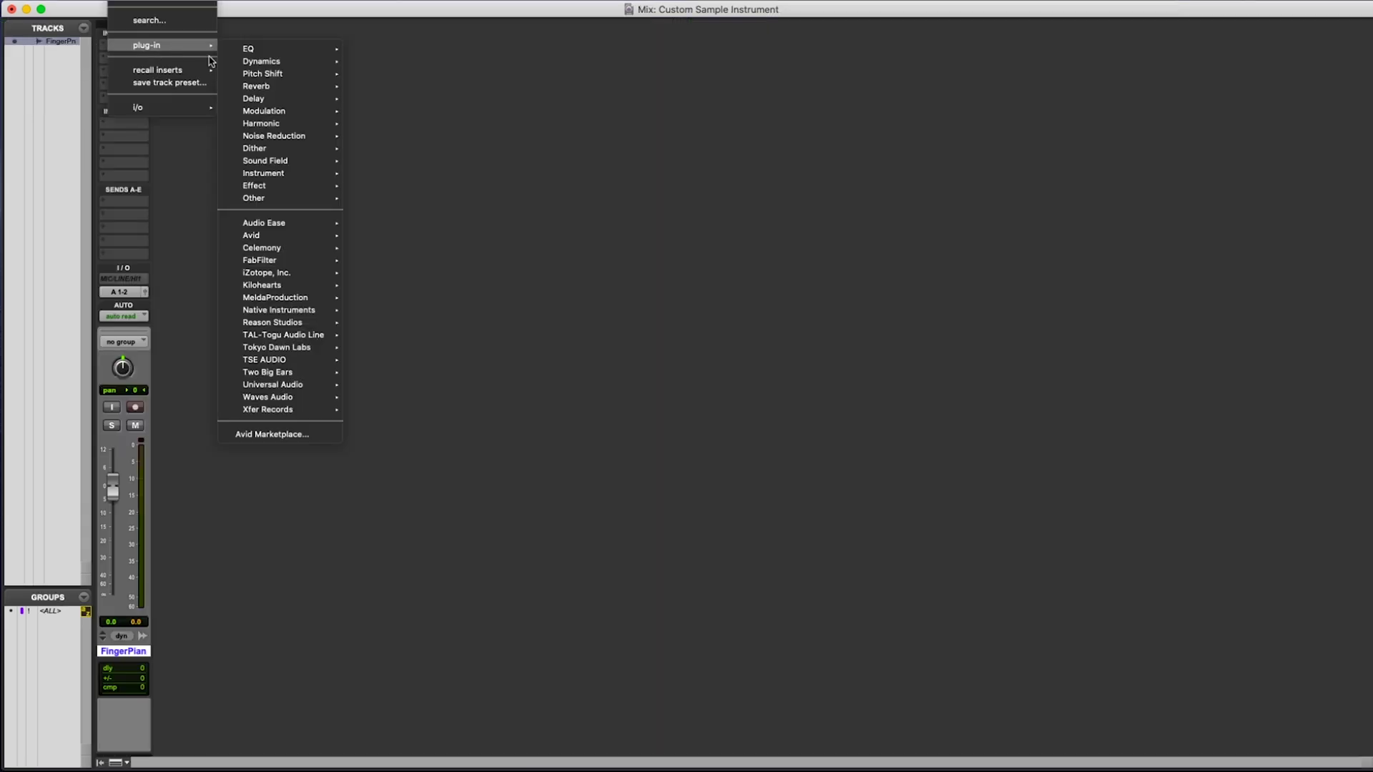
{"action": "mouse_move", "coordinate": [330, 248]}
{"action": "left_click", "coordinate": [392, 253]}
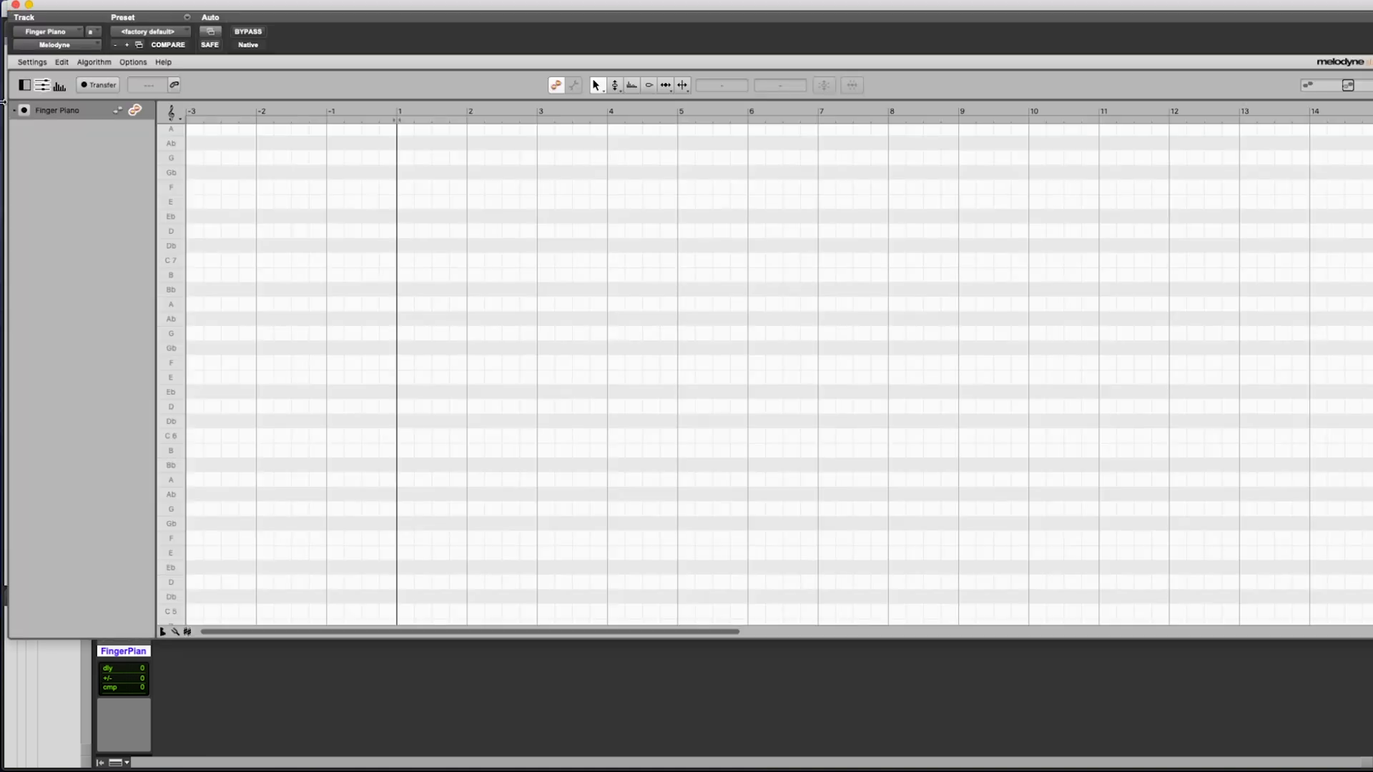
{"action": "left_click", "coordinate": [24, 111]}
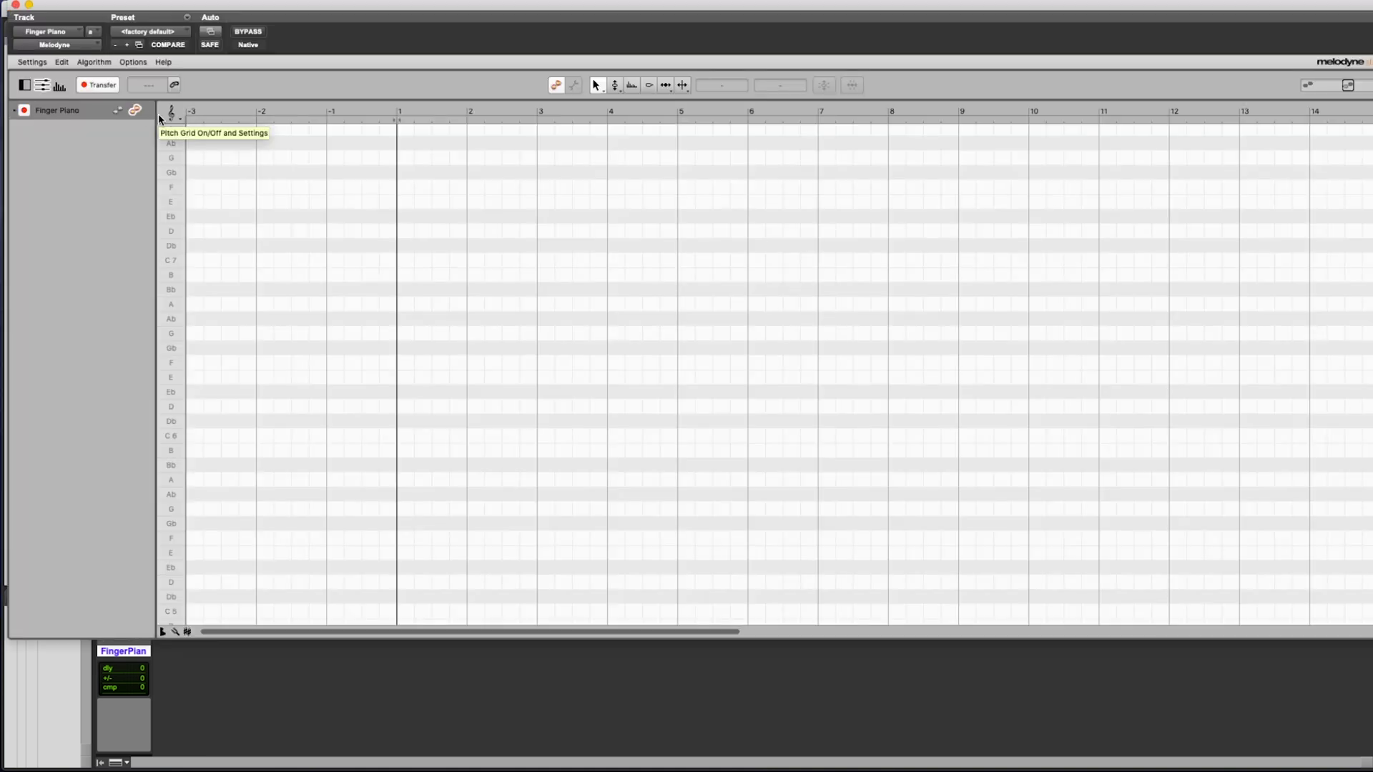
- Play the Finger Piano clips from the start so Melodyne captures every note
{"action": "key", "text": "super+equal"}
{"action": "left_click_drag", "start_coordinate": [451, 1], "coordinate": [575, 492]}
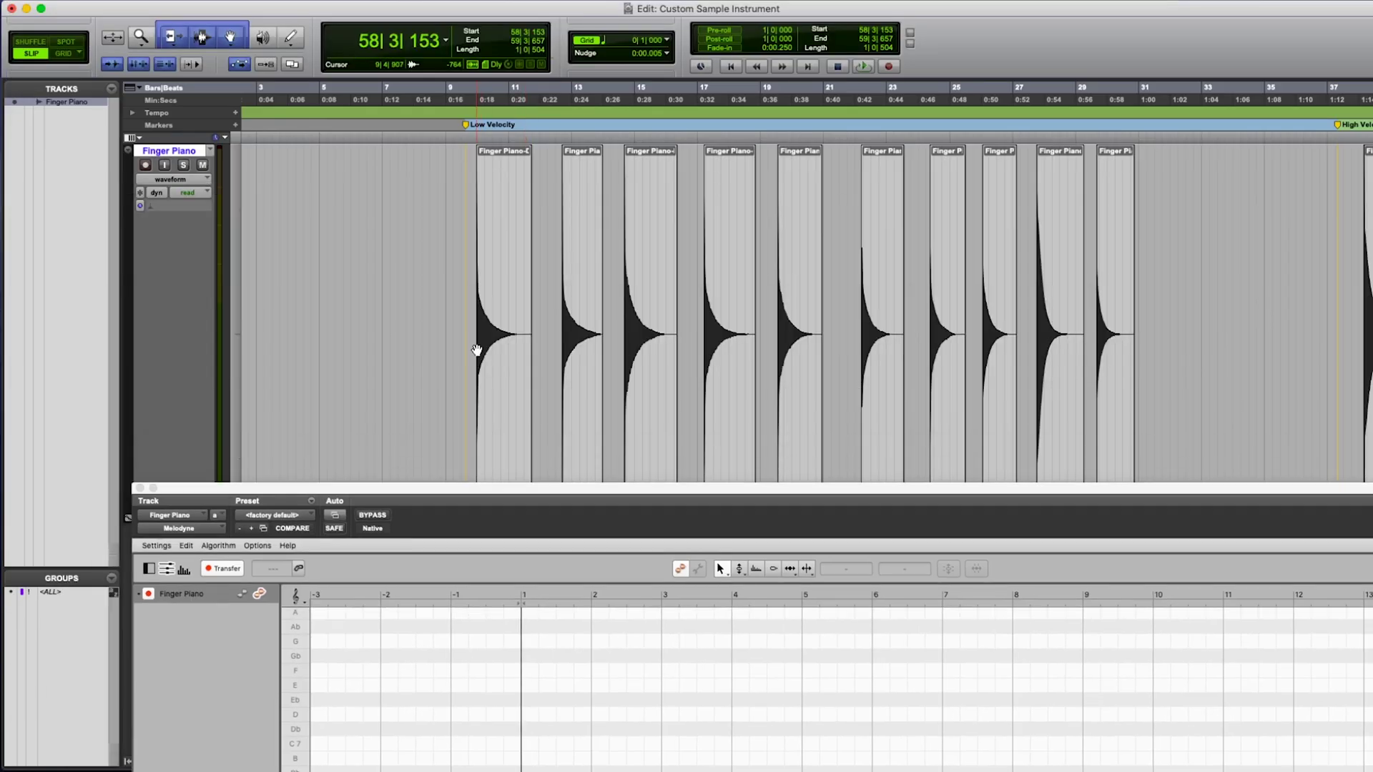
{"action": "left_click", "coordinate": [472, 286]}
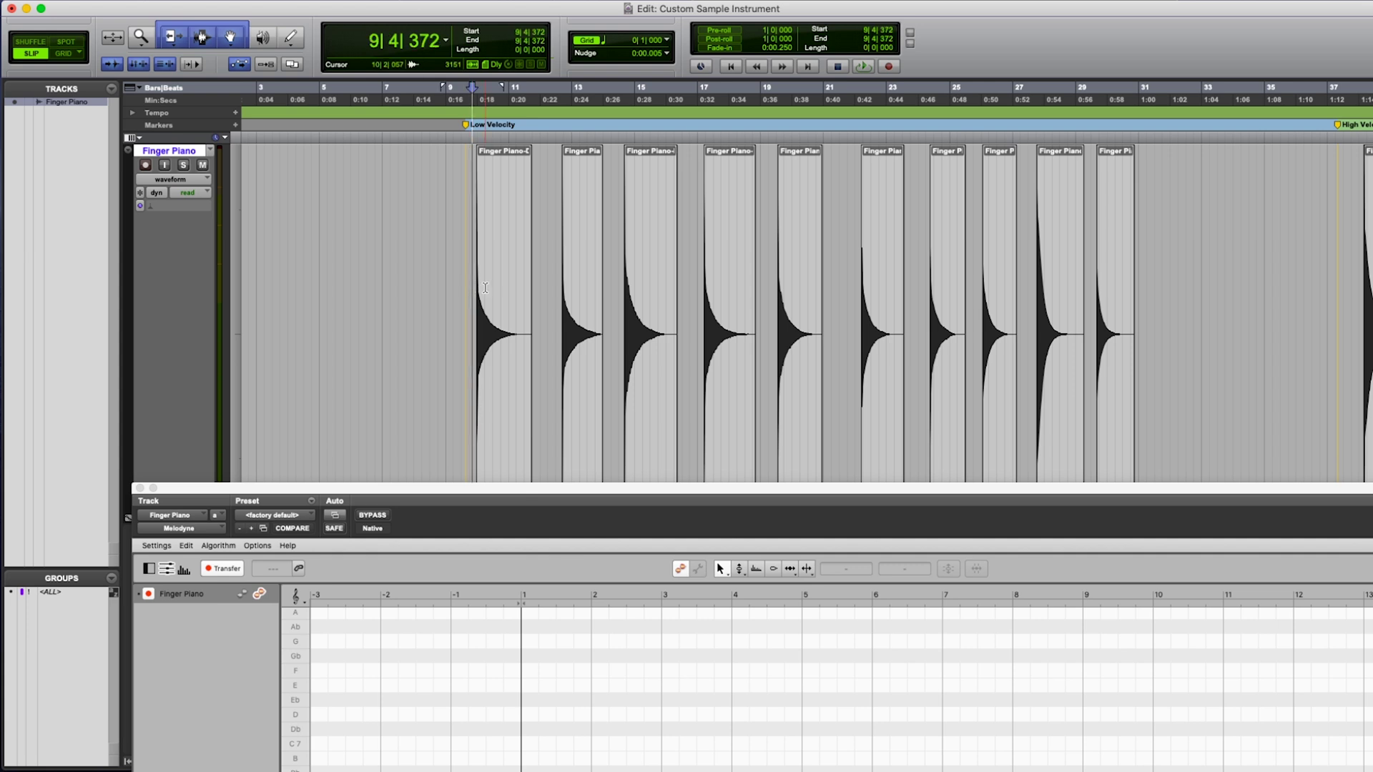
{"action": "key", "text": "space"}
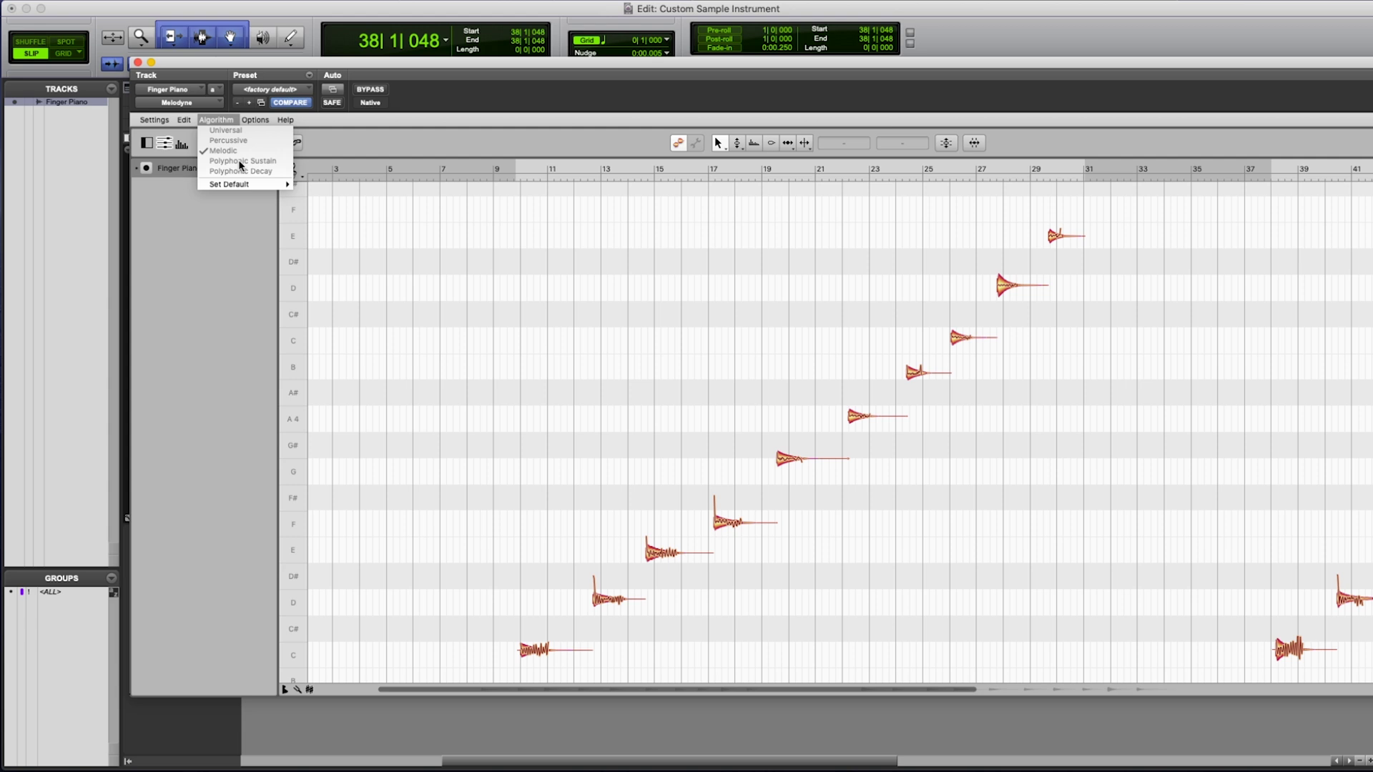
- Keep the Melodic algorithm and switch to Melodyne's Pitch Tool
{"action": "left_click", "coordinate": [592, 466]}
{"action": "scroll", "coordinate": [592, 465], "scroll_direction": "down", "scroll_amount": 2}
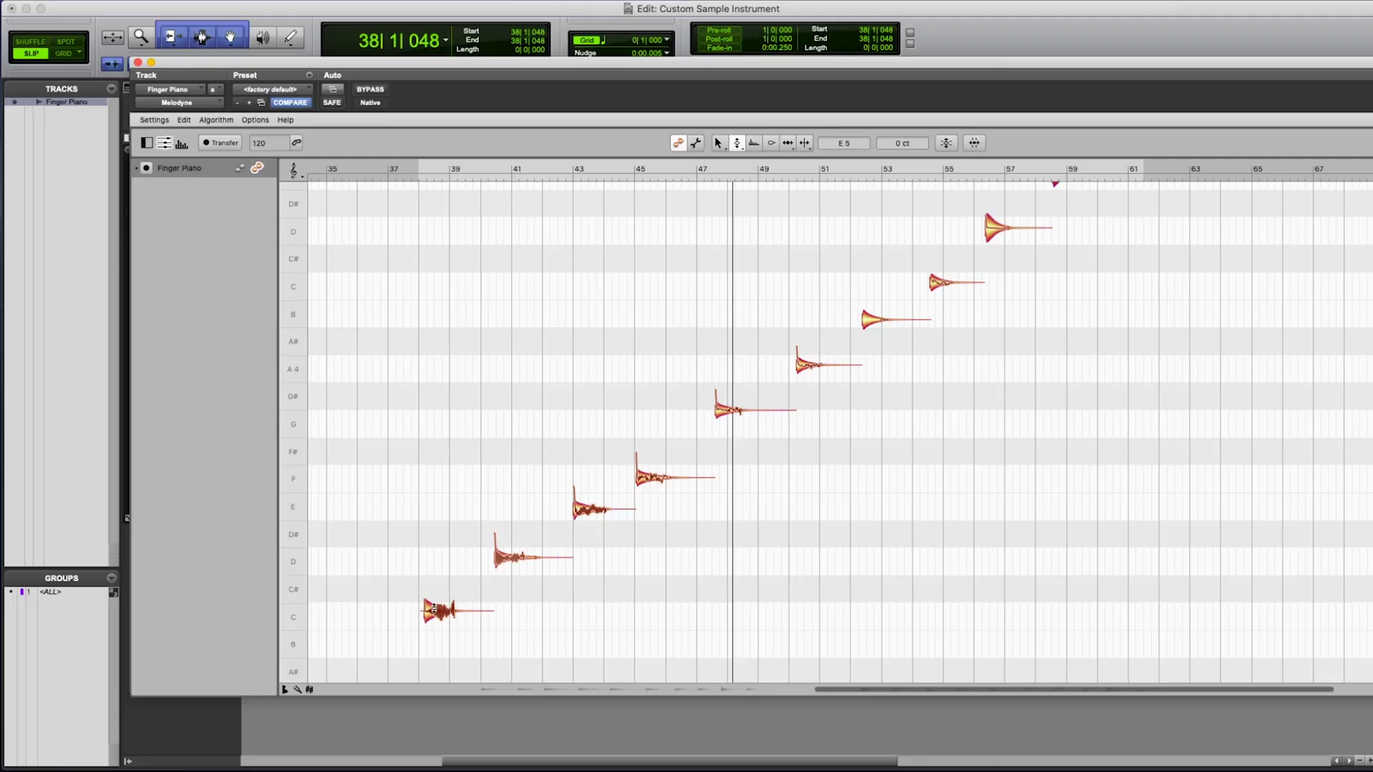
{"action": "right_click", "coordinate": [428, 545]}
{"action": "left_click", "coordinate": [427, 562]}
- Snap the C, D, E and F notes to pitch and centre G on its row
{"action": "double_click", "coordinate": [431, 613]}
{"action": "double_click", "coordinate": [503, 557]}
{"action": "double_click", "coordinate": [586, 505]}
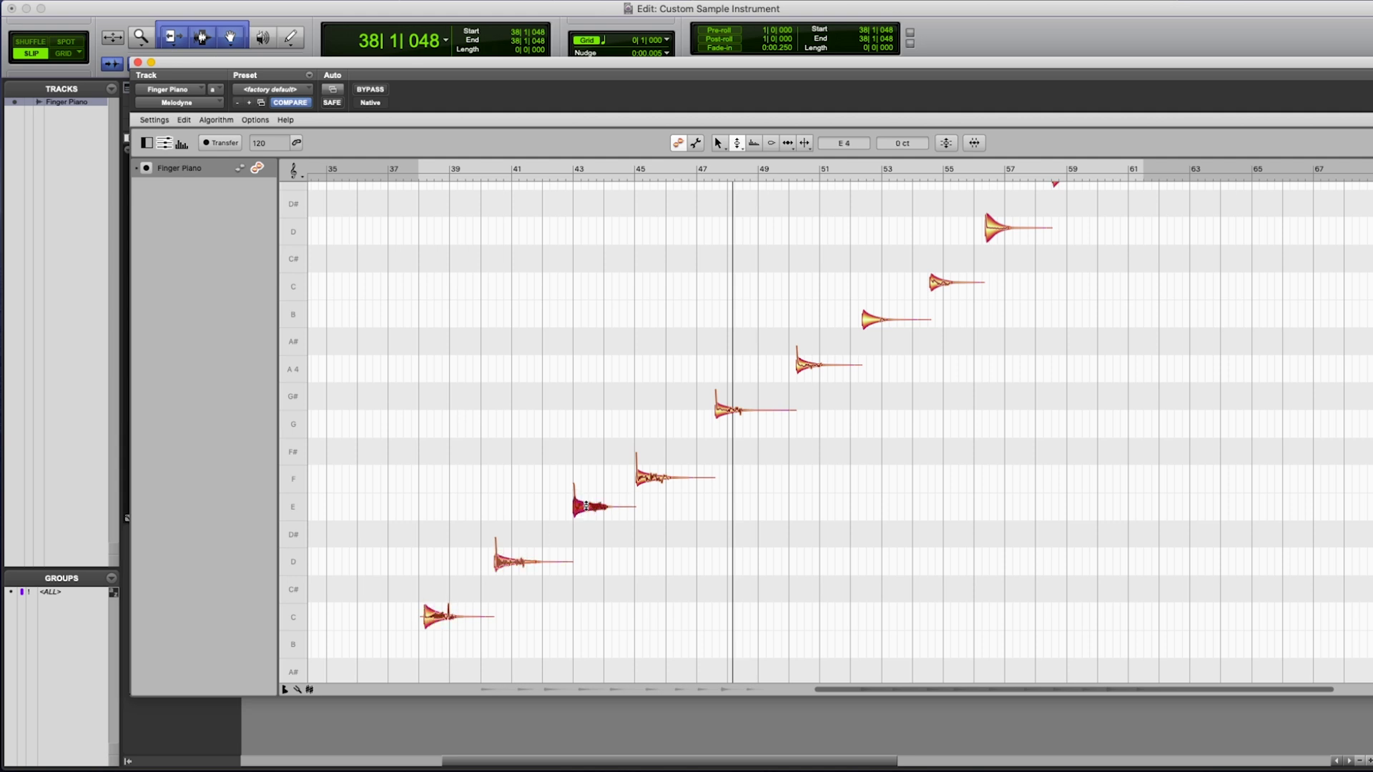
{"action": "double_click", "coordinate": [652, 476]}
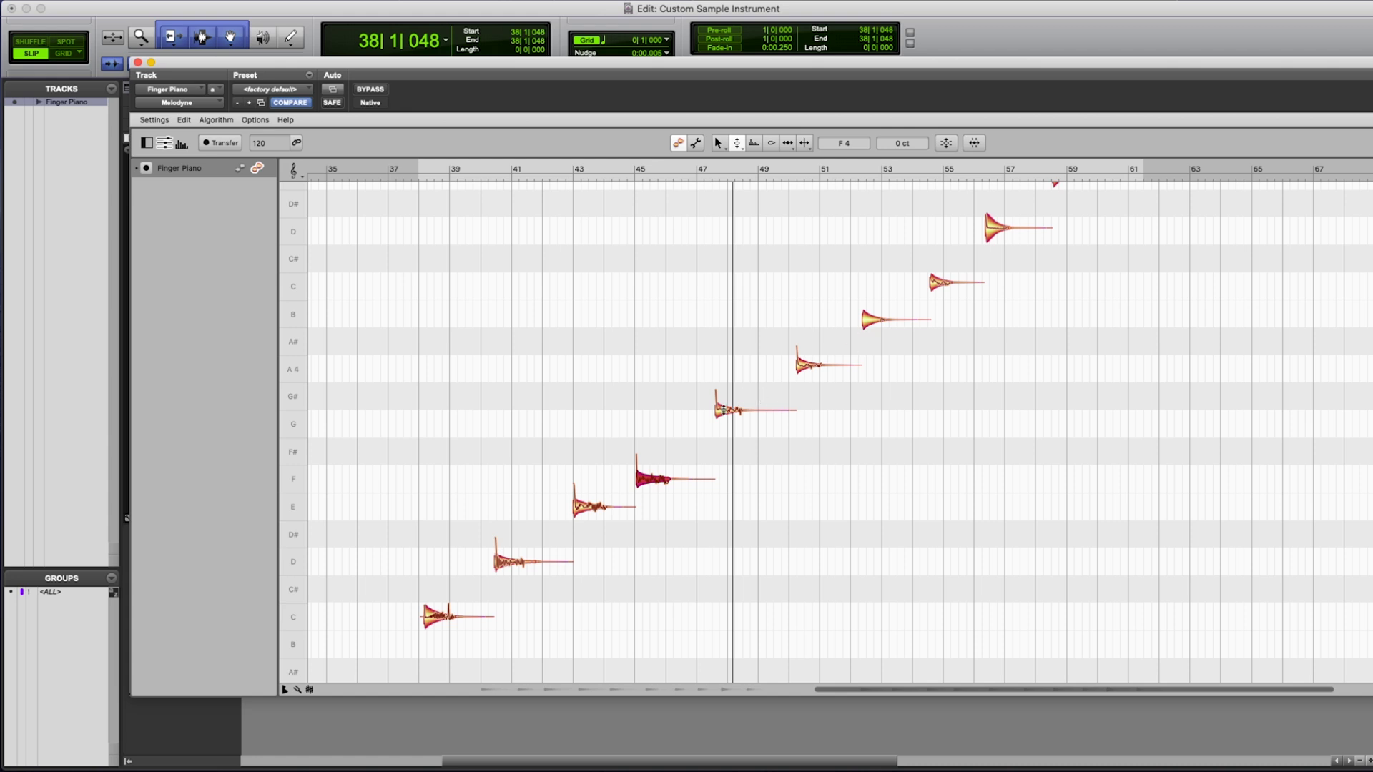
{"action": "mouse_move", "coordinate": [722, 409]}
{"action": "left_mouse_down"}
{"action": "mouse_move", "coordinate": [724, 420]}
{"action": "mouse_move", "coordinate": [723, 374]}
{"action": "mouse_move", "coordinate": [725, 422]}
{"action": "left_mouse_up"}
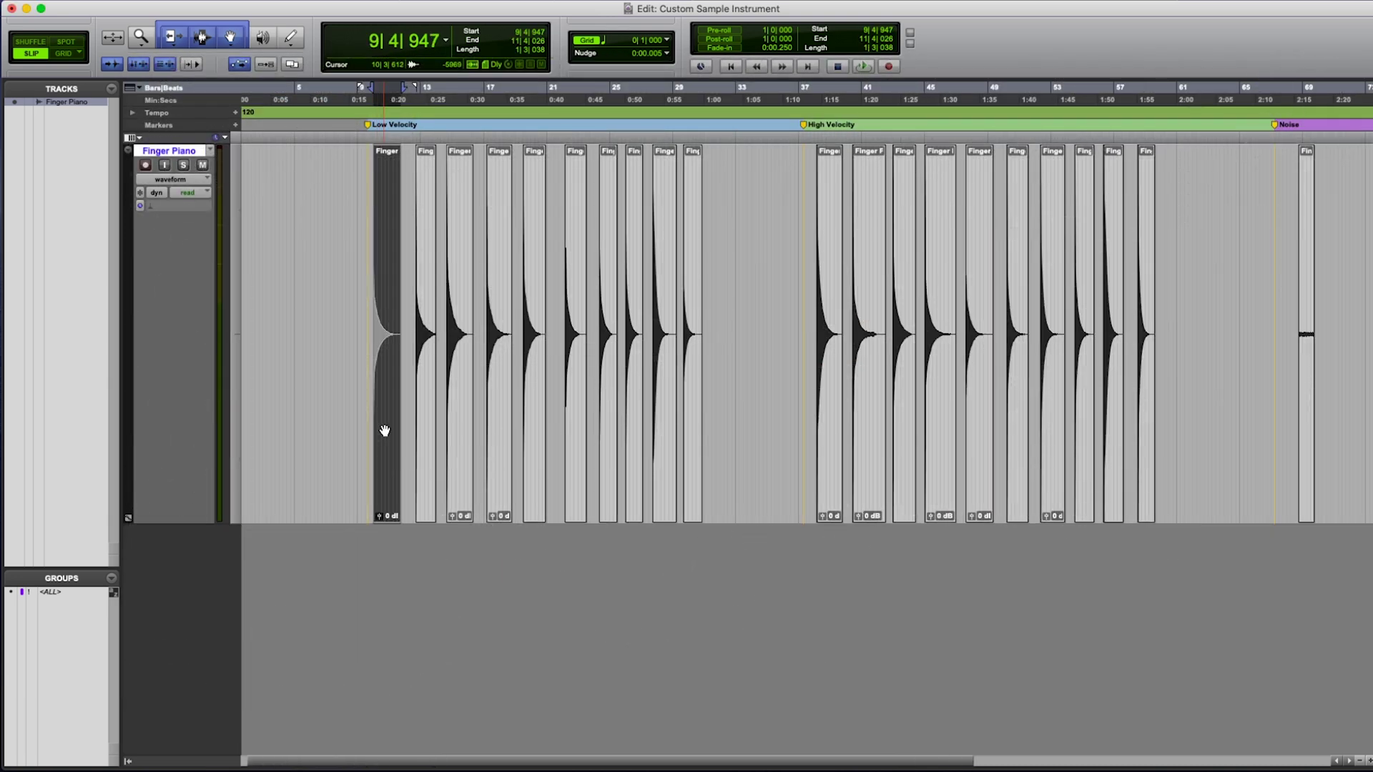
- Commit the first three Finger Piano clips to new tracks, printing their Melodyne tuning
{"action": "right_click", "coordinate": [385, 432]}
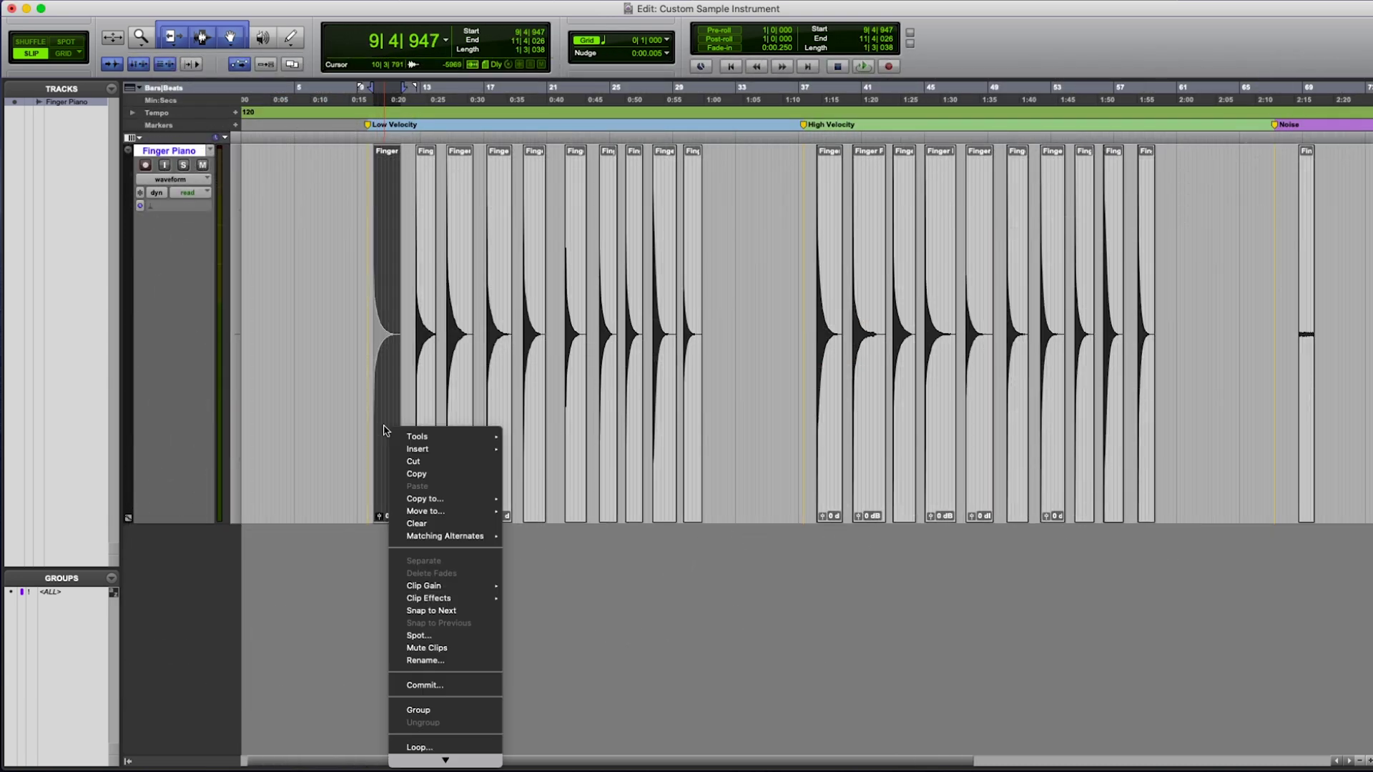
{"action": "left_click", "coordinate": [439, 683]}
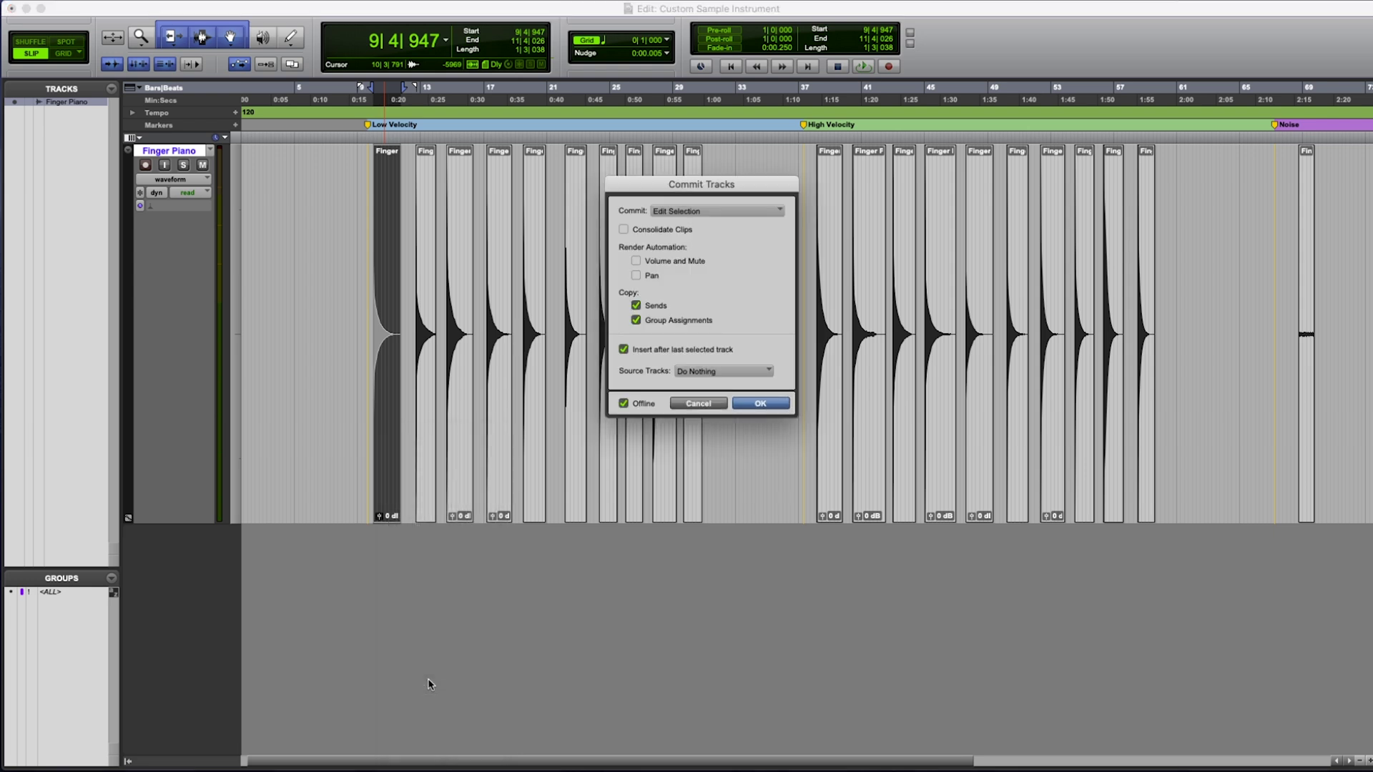
{"action": "key", "text": "Return"}
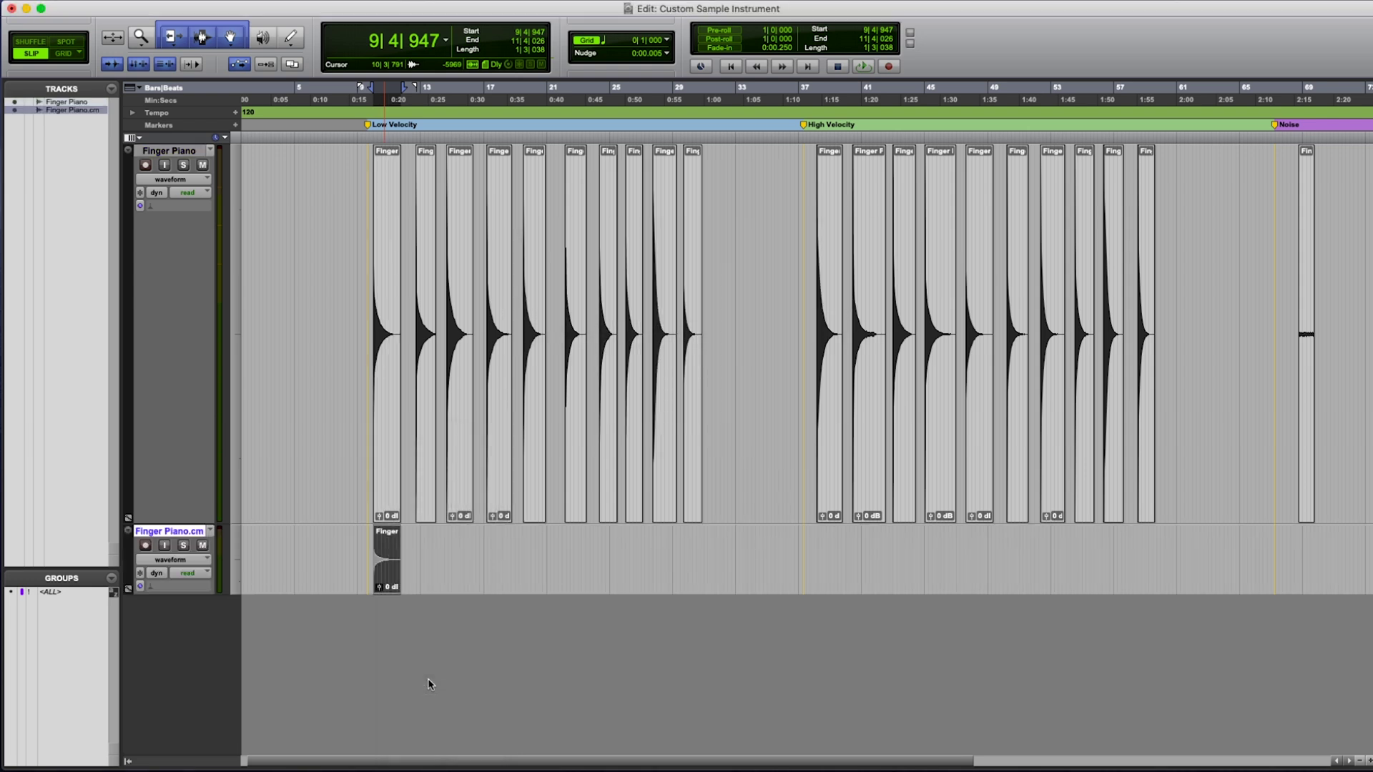
{"action": "right_click", "coordinate": [419, 389]}
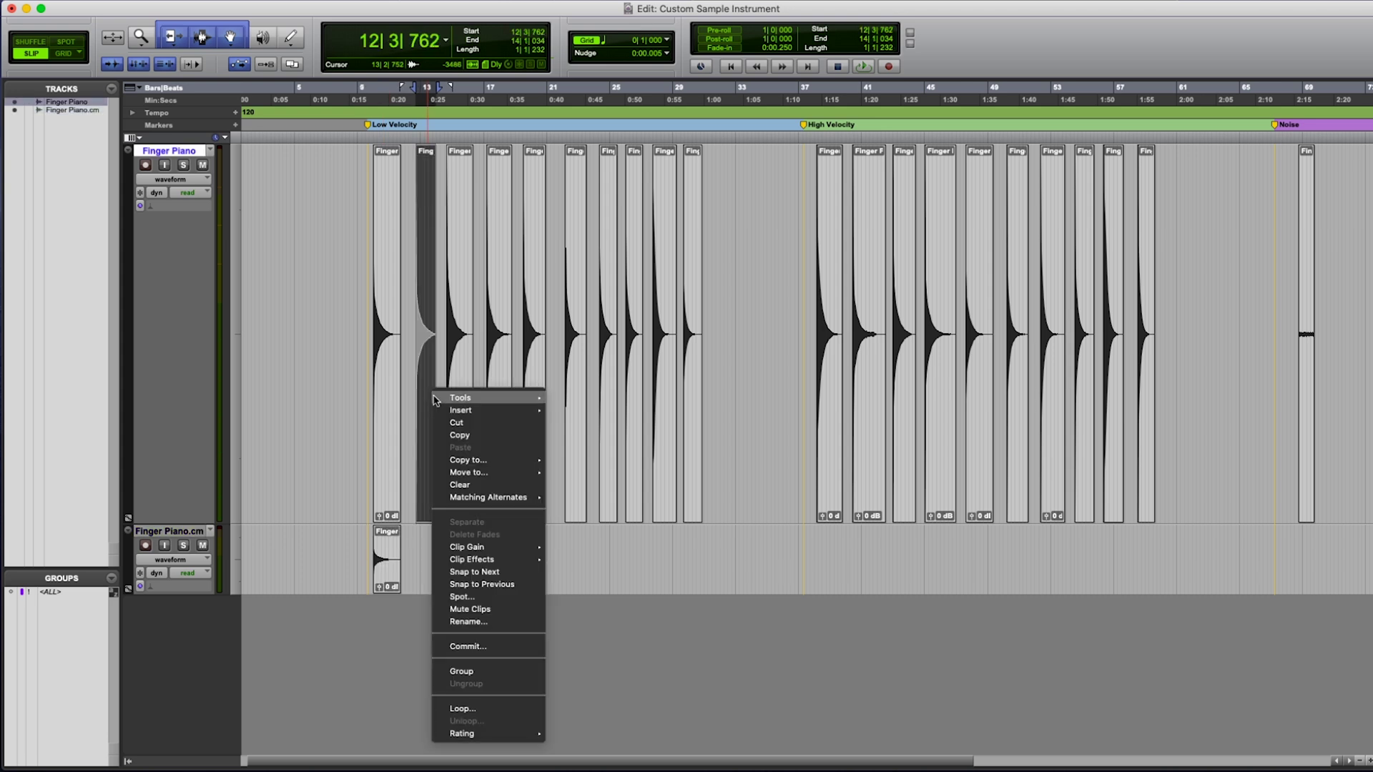
{"action": "left_click", "coordinate": [465, 651]}
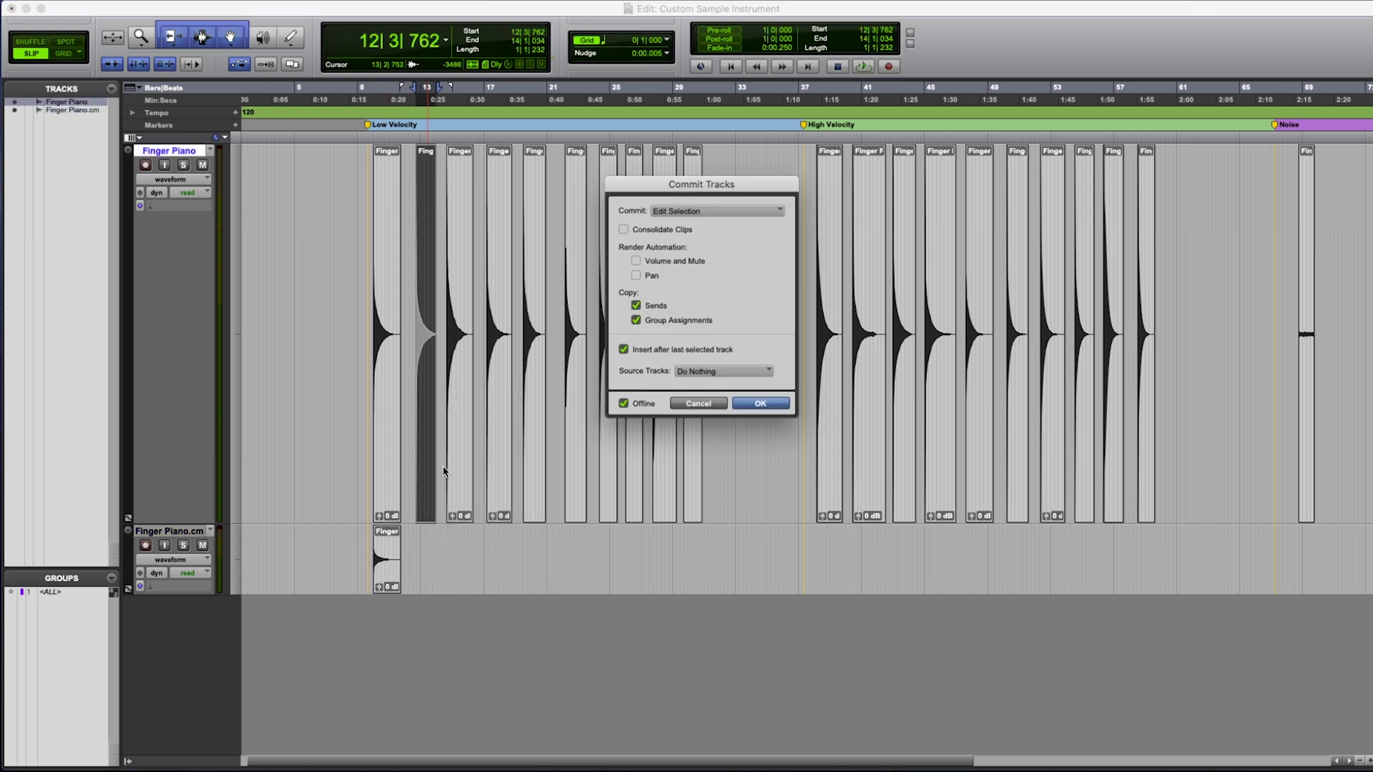
{"action": "key", "text": "Return"}
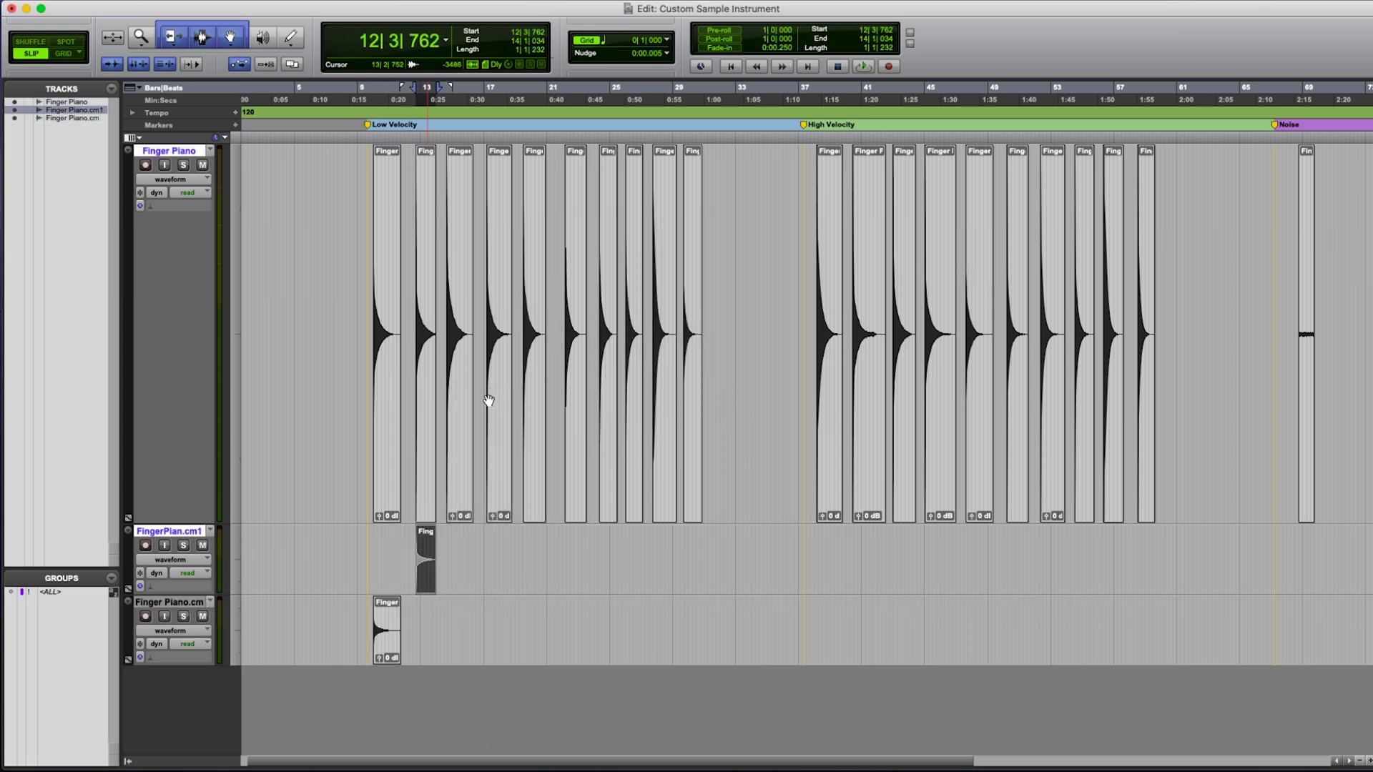
{"action": "right_click", "coordinate": [463, 405]}
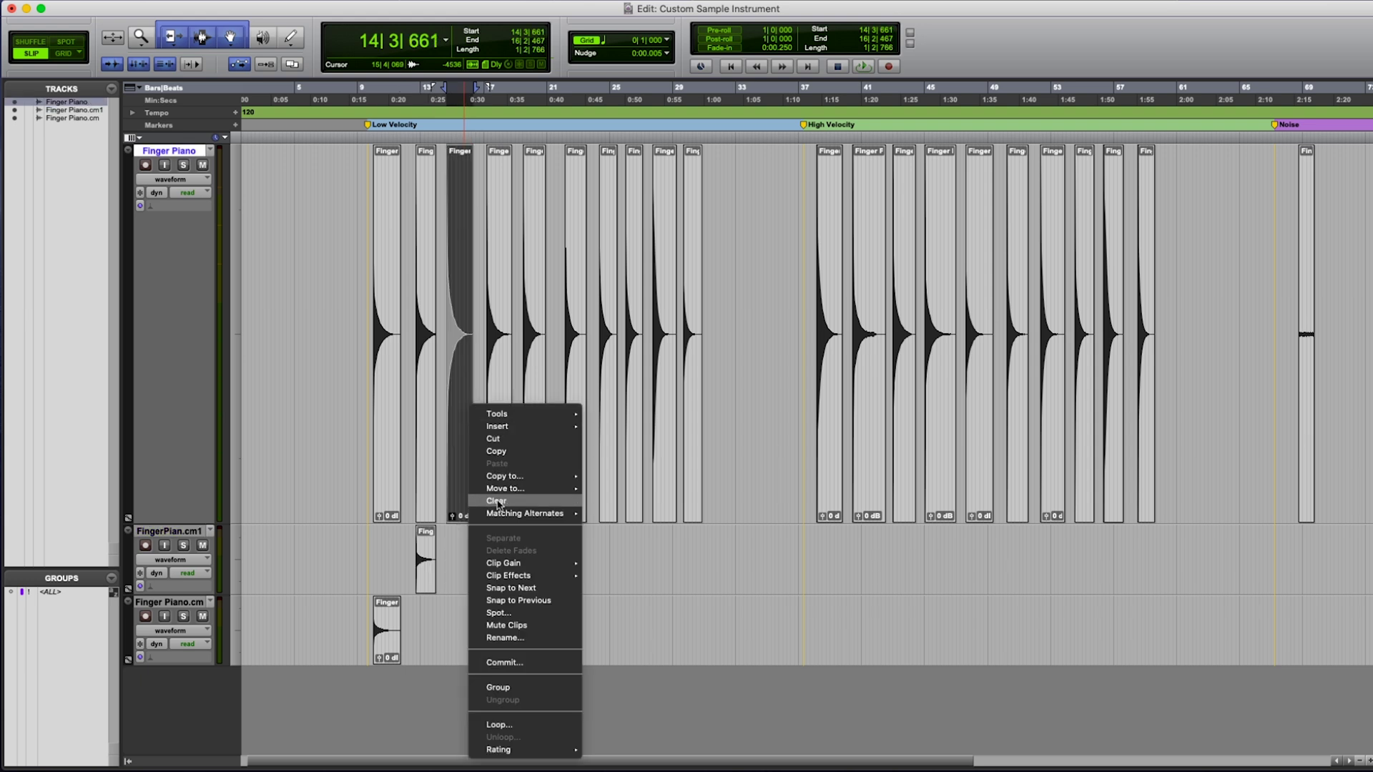
{"action": "left_click", "coordinate": [509, 663]}
{"action": "left_click", "coordinate": [760, 404]}
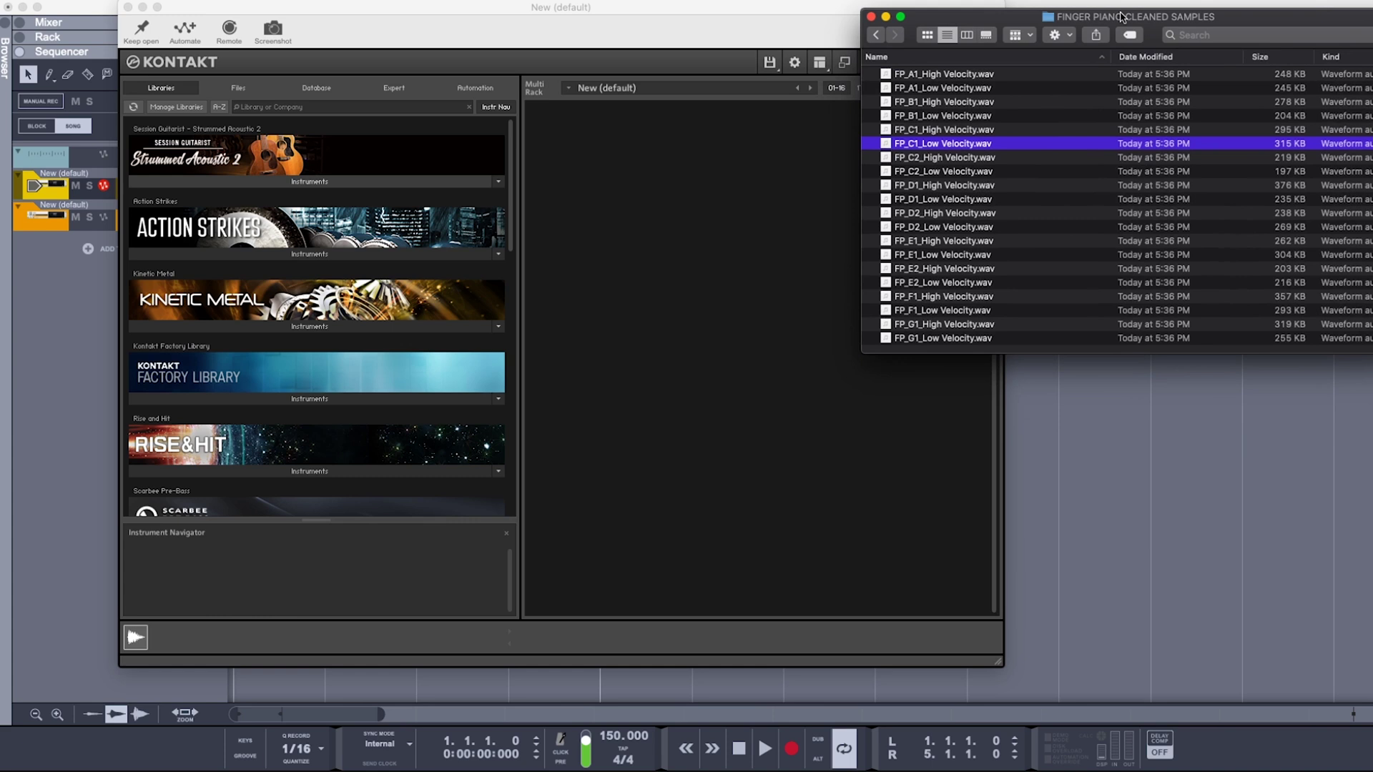
- Place the cleaned samples Finder window and the Kontakt window side by side
{"action": "left_click_drag", "start_coordinate": [1121, 16], "coordinate": [1127, 10]}
{"action": "left_click_drag", "start_coordinate": [623, 25], "coordinate": [510, 3]}
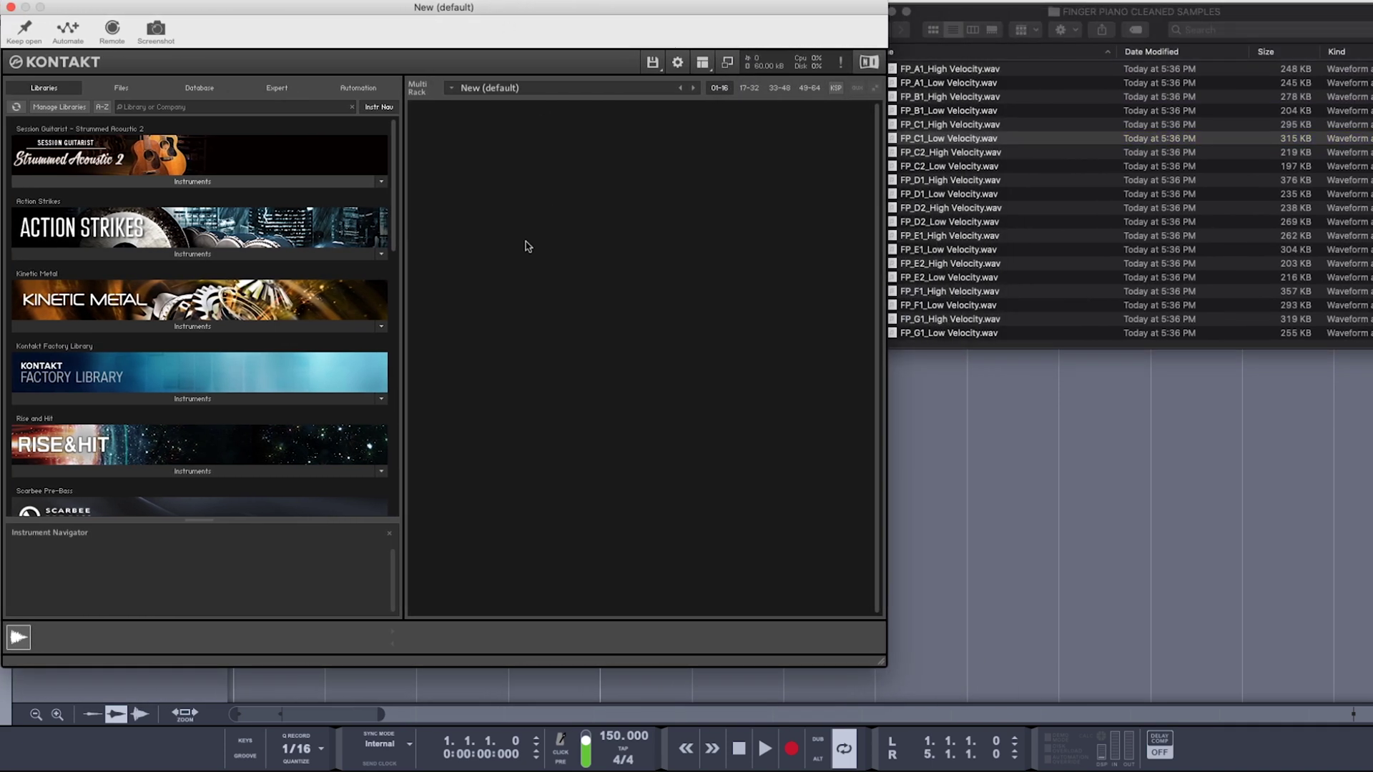
- Create a new empty Kontakt instrument and open its Mapping Editor
{"action": "double_click", "coordinate": [592, 222]}
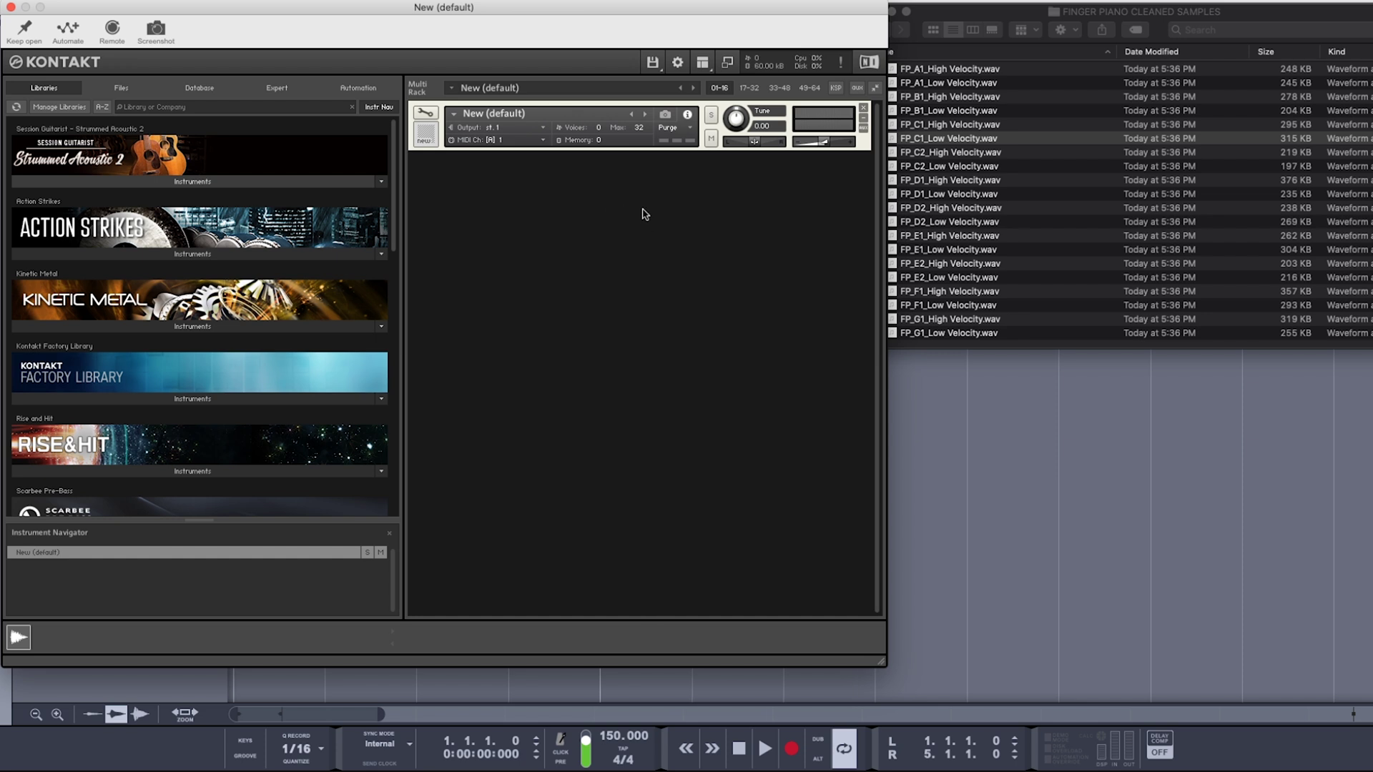
{"action": "left_click", "coordinate": [424, 113]}
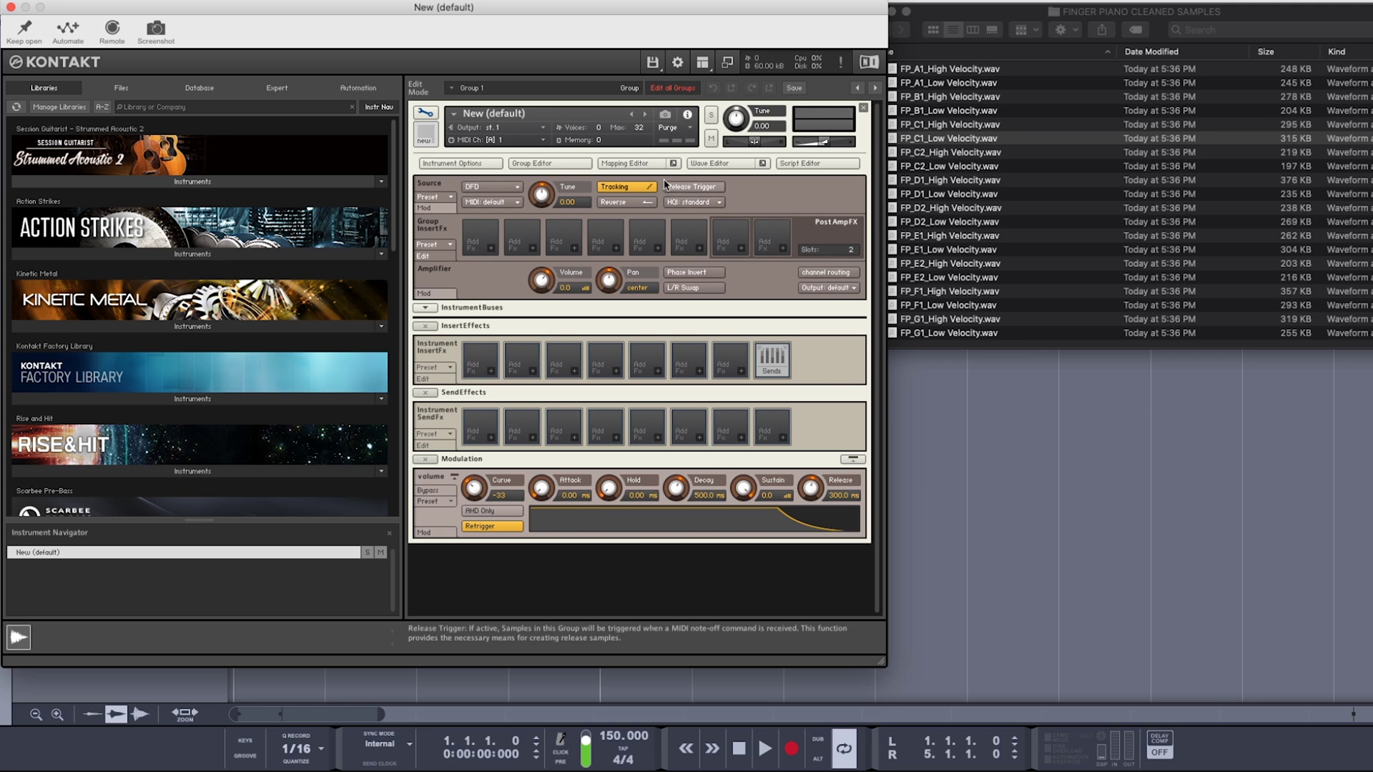
{"action": "left_click", "coordinate": [632, 164]}
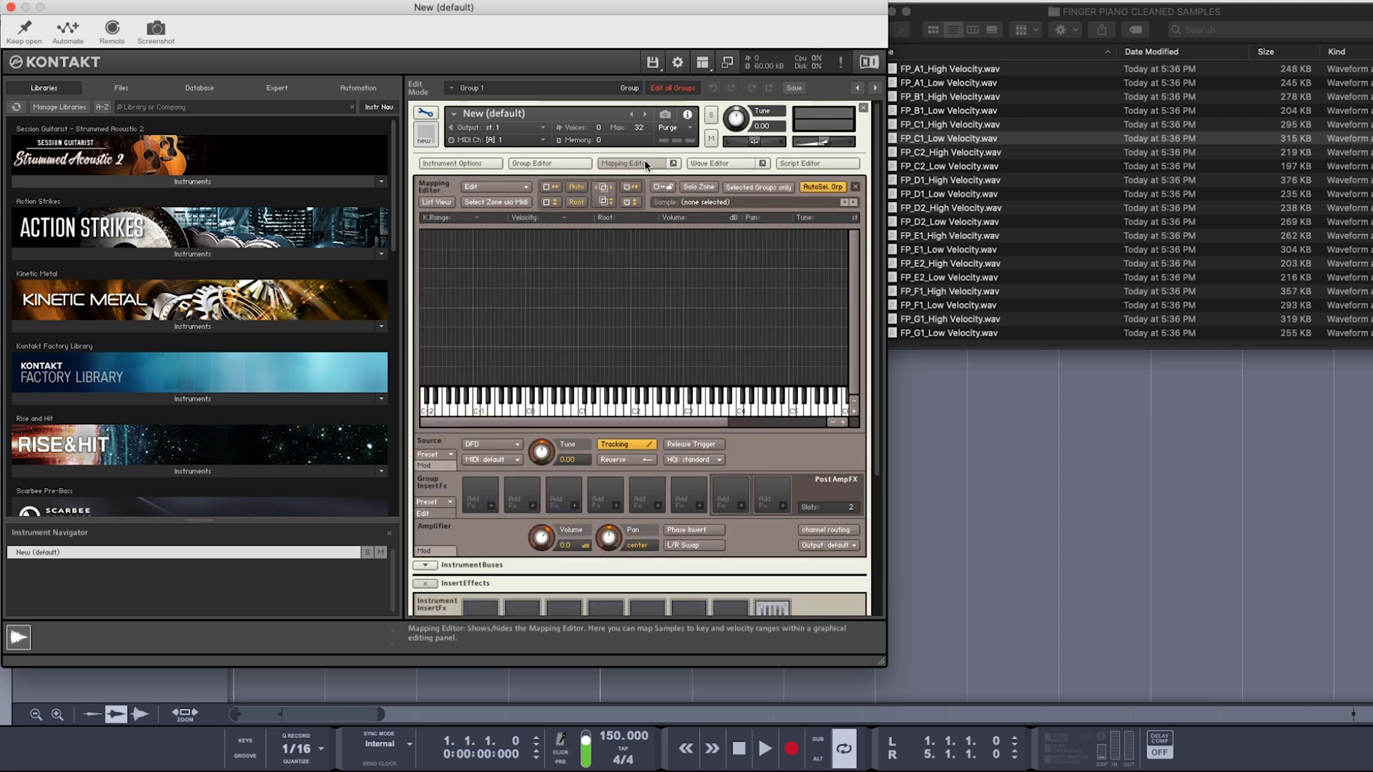
- Map FP_C1_Low Velocity.wav onto C2 and stretch the zone up to F#3
{"action": "left_click", "coordinate": [956, 142]}
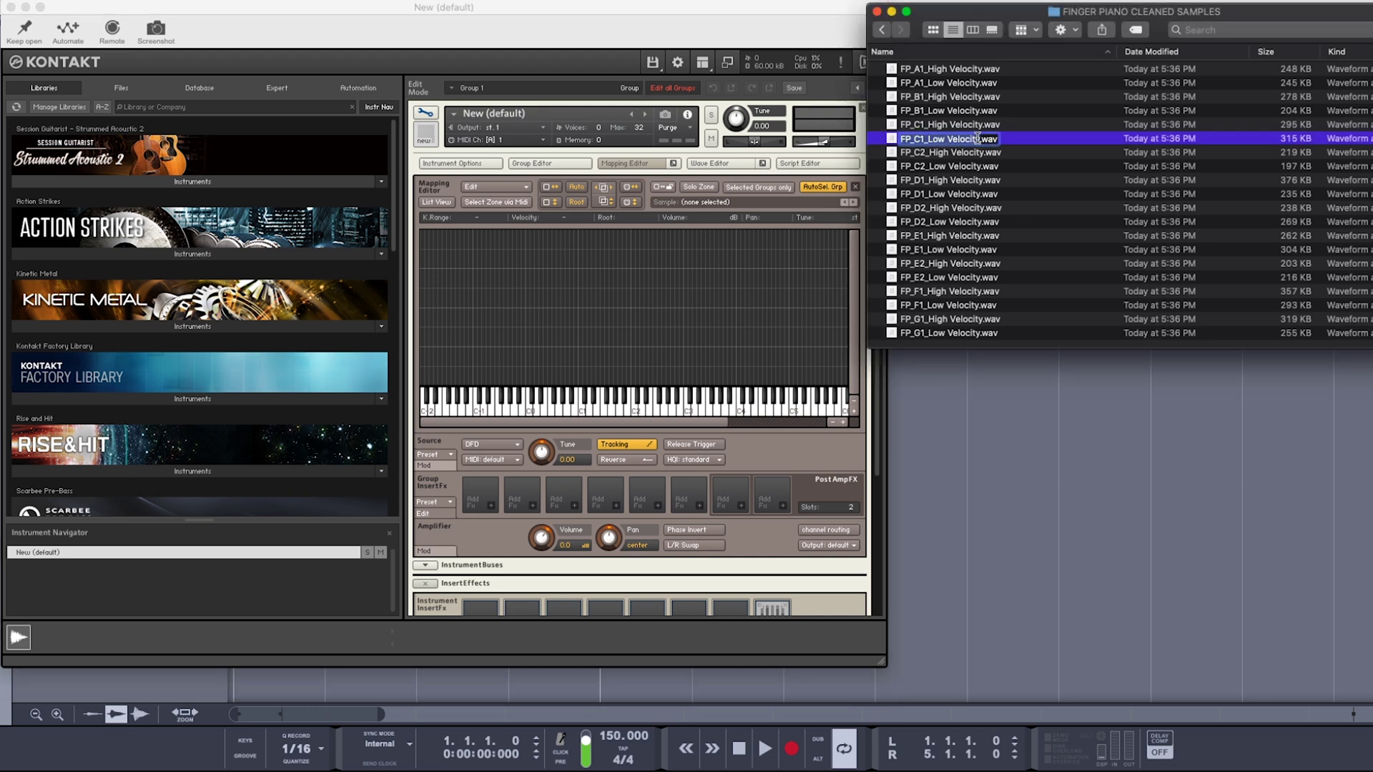
{"action": "left_click_drag", "start_coordinate": [992, 141], "coordinate": [635, 367]}
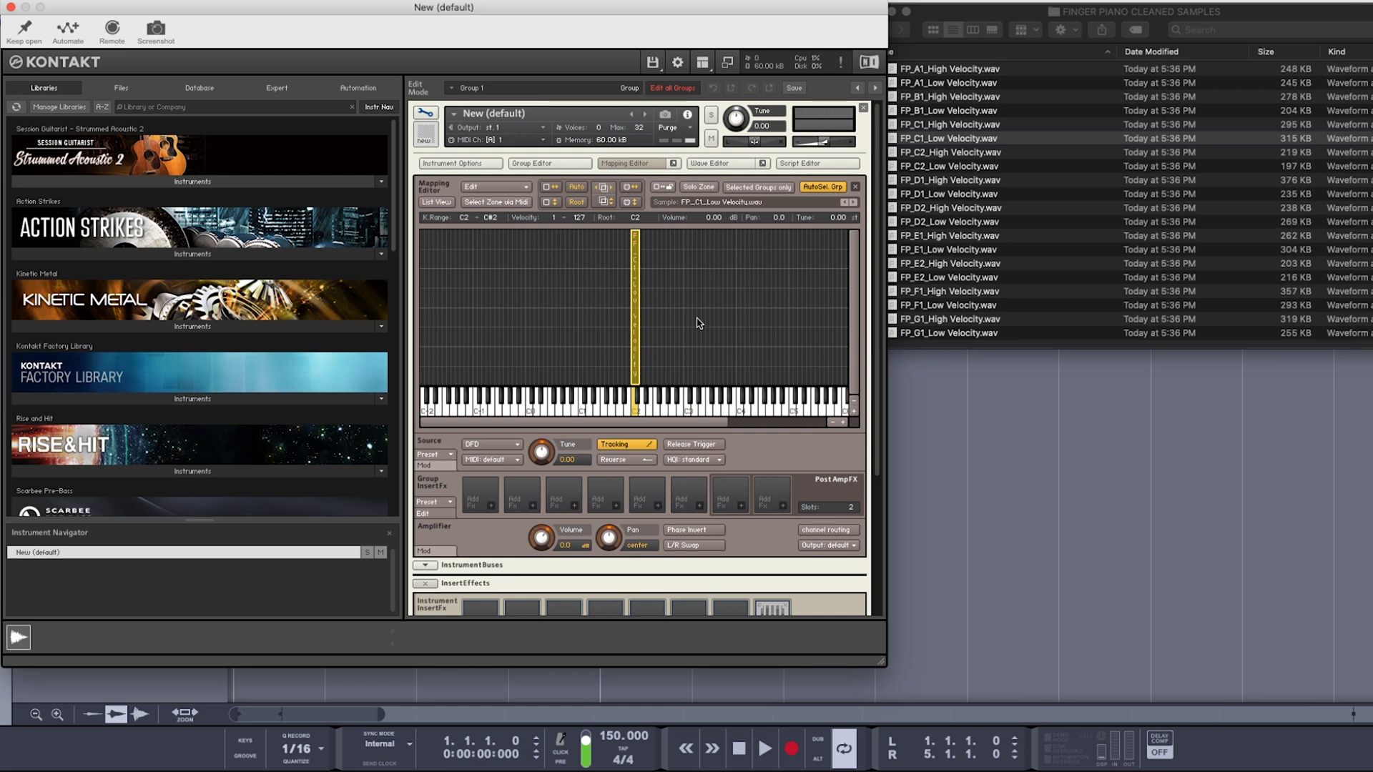
{"action": "left_click_drag", "start_coordinate": [640, 335], "coordinate": [637, 371]}
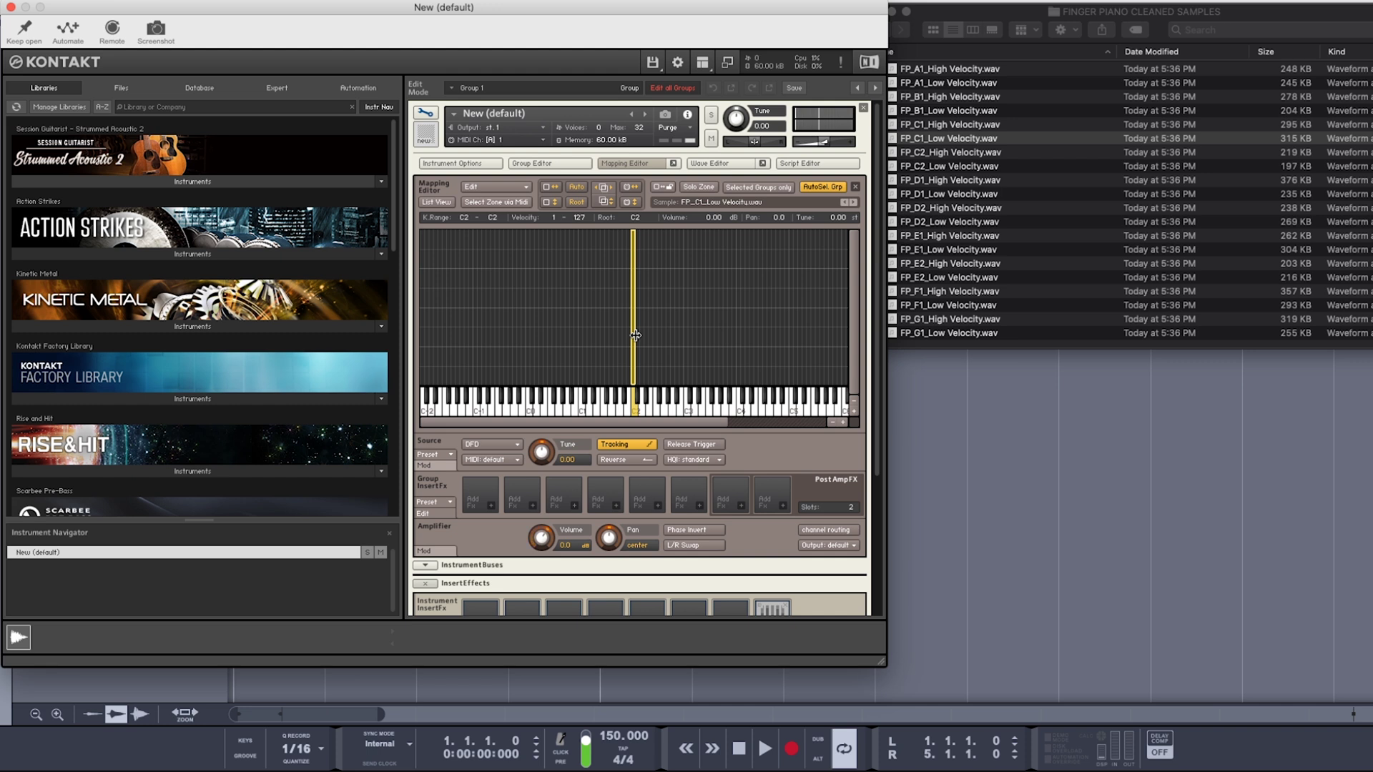
{"action": "left_click_drag", "start_coordinate": [635, 336], "coordinate": [716, 337]}
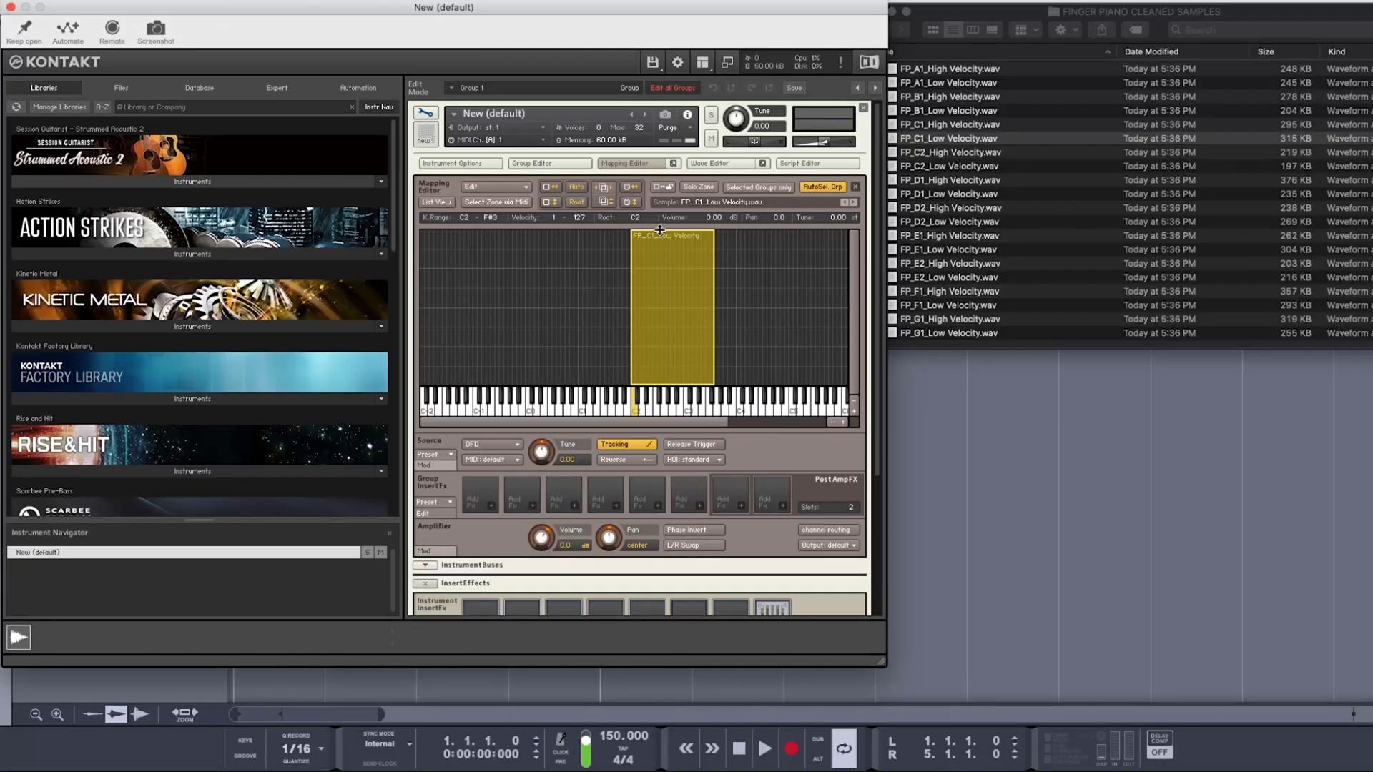
- Limit the FP_C1_Low Velocity zone to velocities 1–64 and keys C2–C#2
{"action": "left_click_drag", "start_coordinate": [659, 230], "coordinate": [660, 307]}
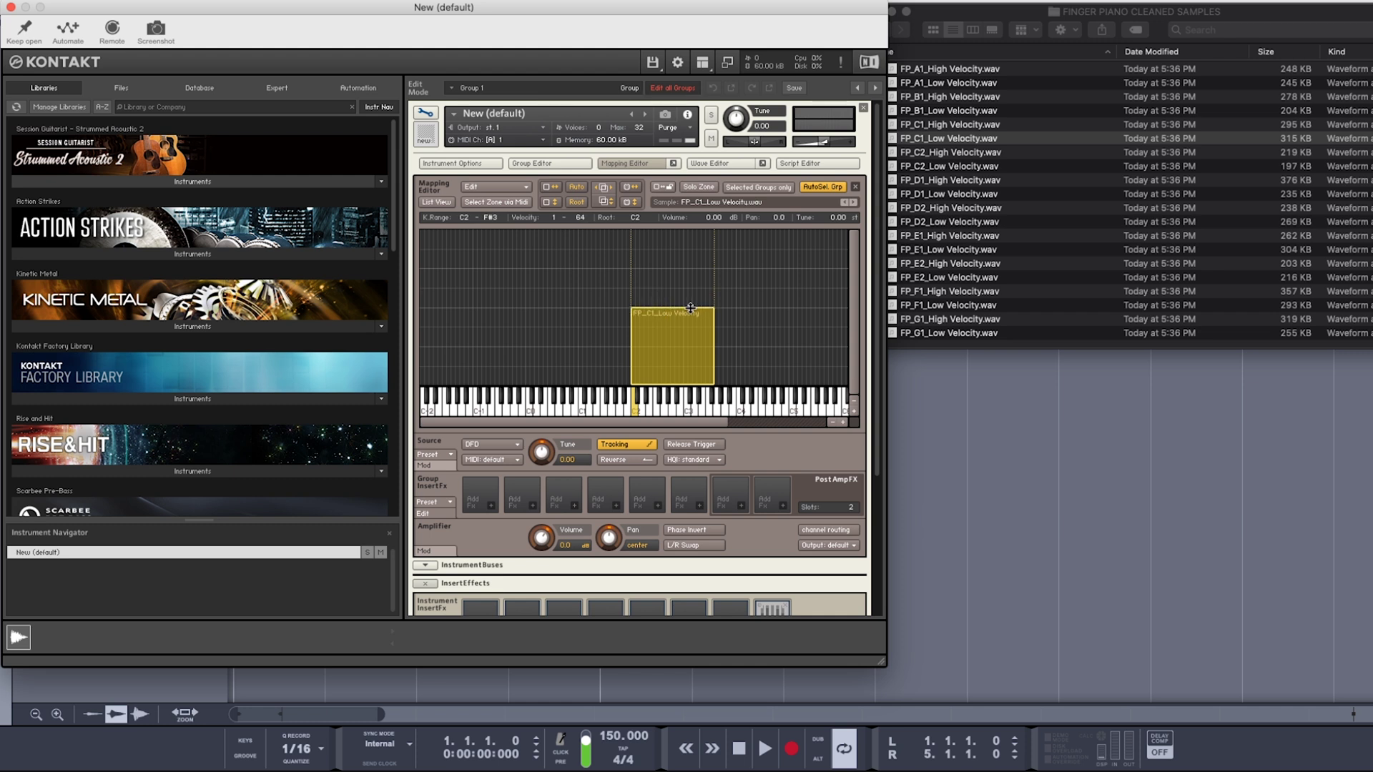
{"action": "left_click_drag", "start_coordinate": [714, 333], "coordinate": [640, 337]}
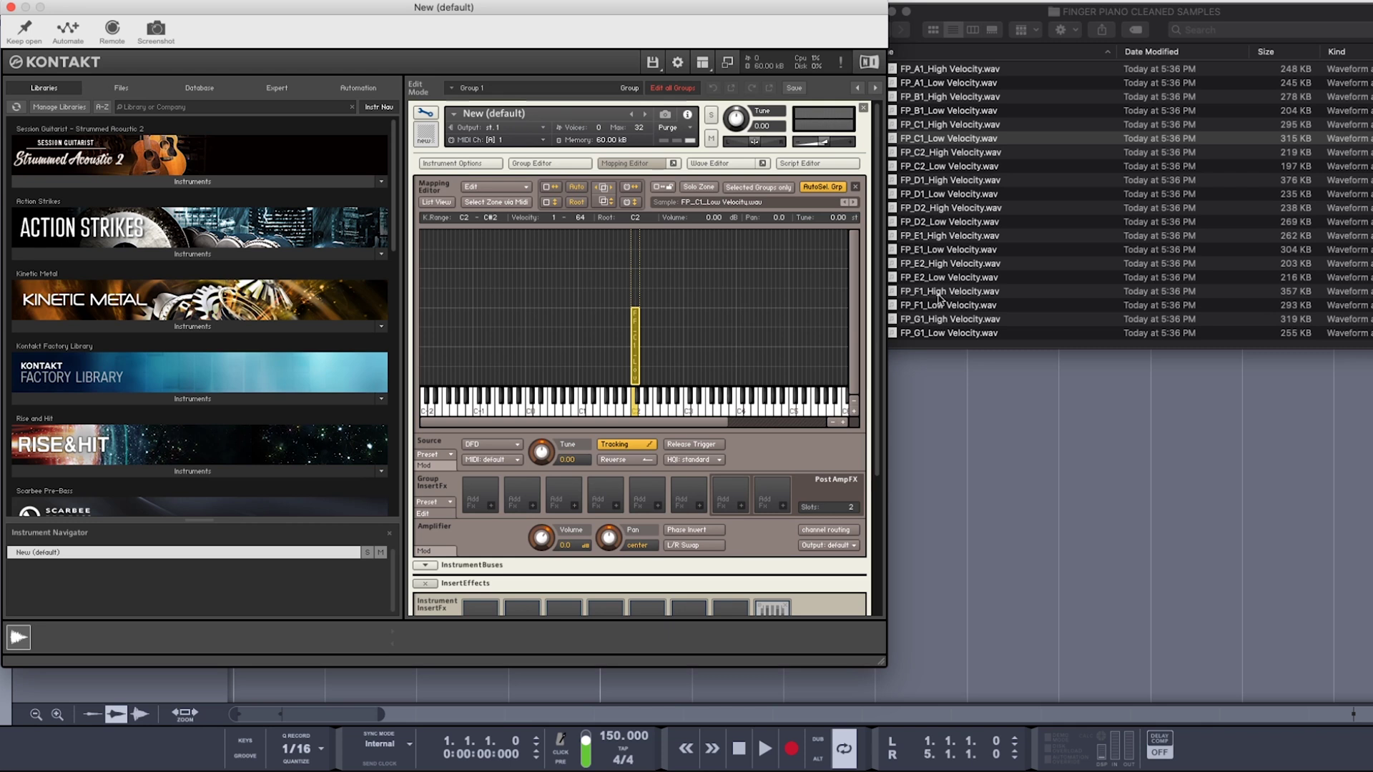
{"action": "left_click", "coordinate": [963, 125]}
- Drop FP_C1_High Velocity.wav into the mapping above the low-velocity C1 zone
{"action": "left_click_drag", "start_coordinate": [968, 127], "coordinate": [646, 304]}
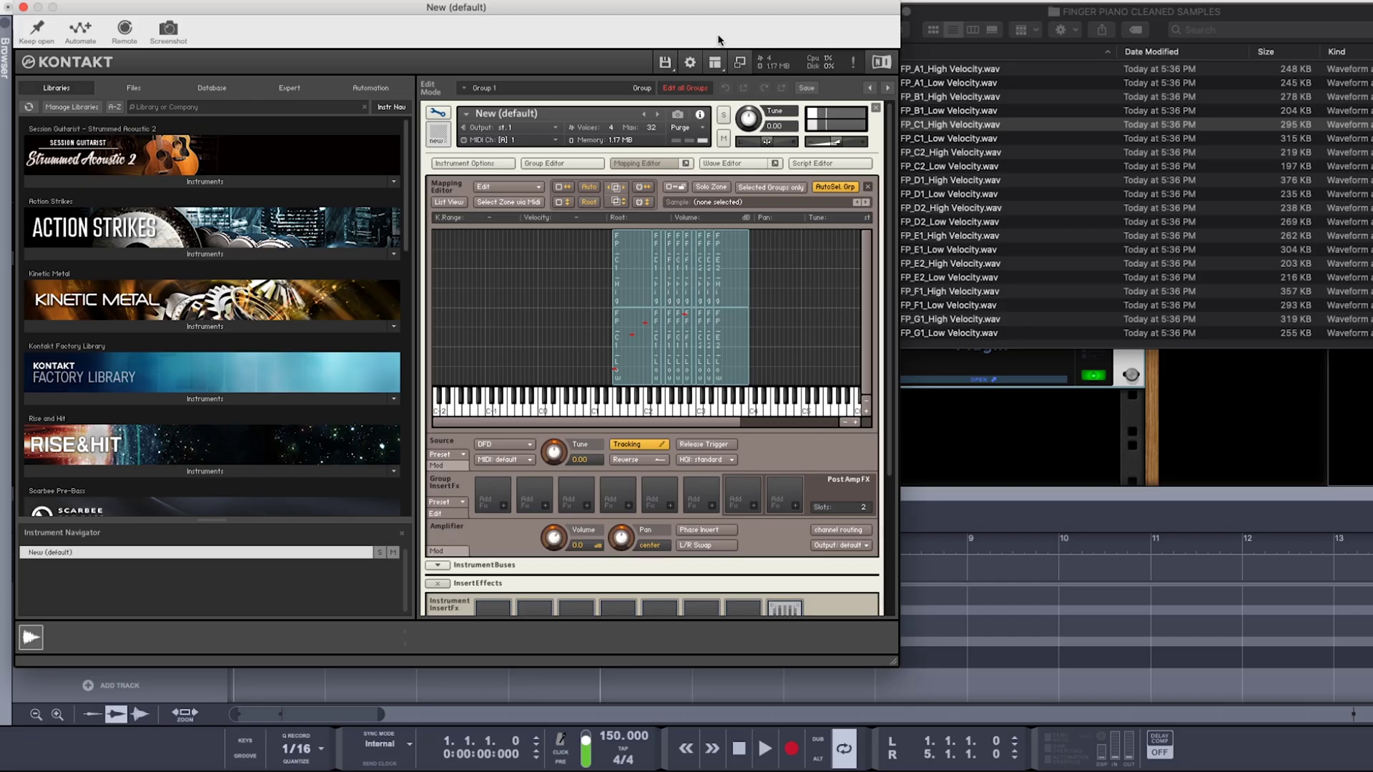
{"action": "left_click", "coordinate": [734, 336]}
{"action": "left_click", "coordinate": [635, 283]}
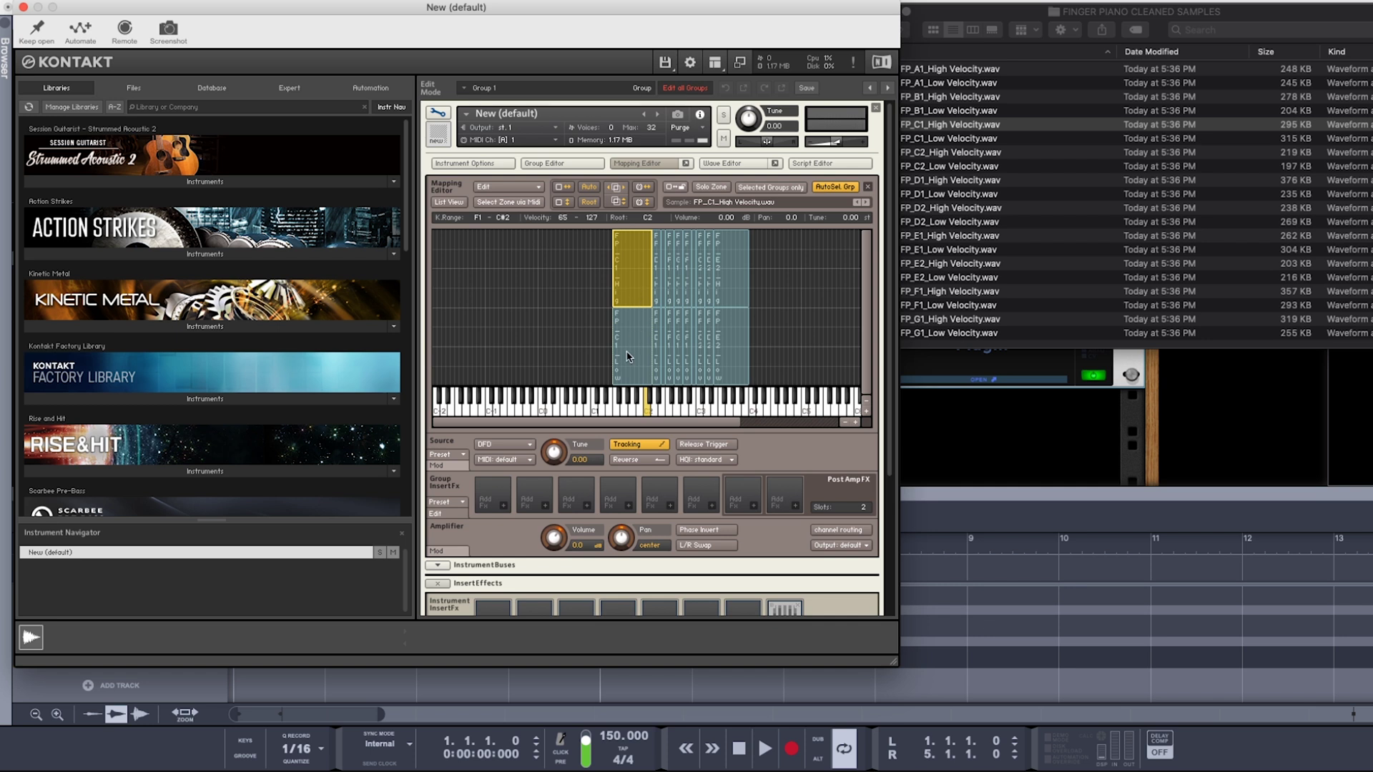
{"action": "left_click", "coordinate": [627, 356]}
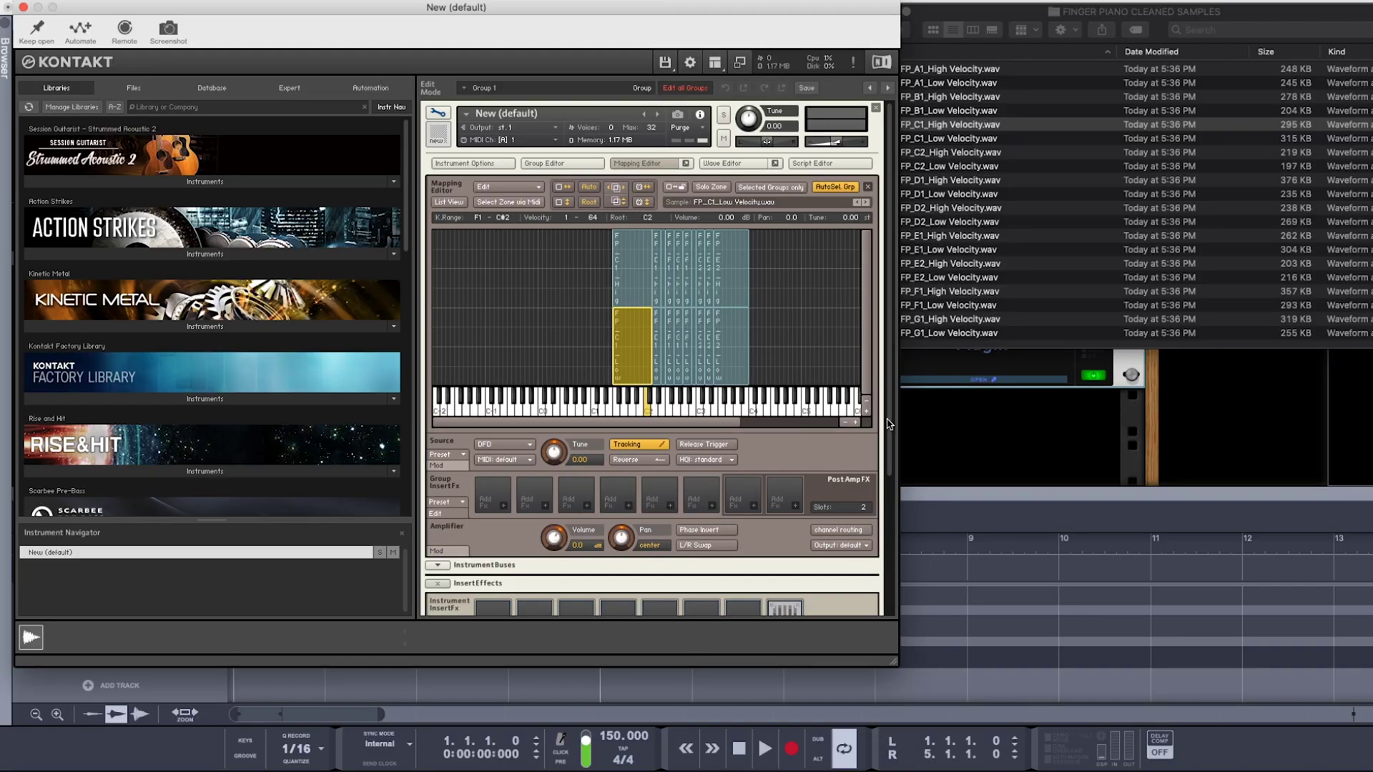
{"action": "left_click_drag", "start_coordinate": [889, 424], "coordinate": [883, 475]}
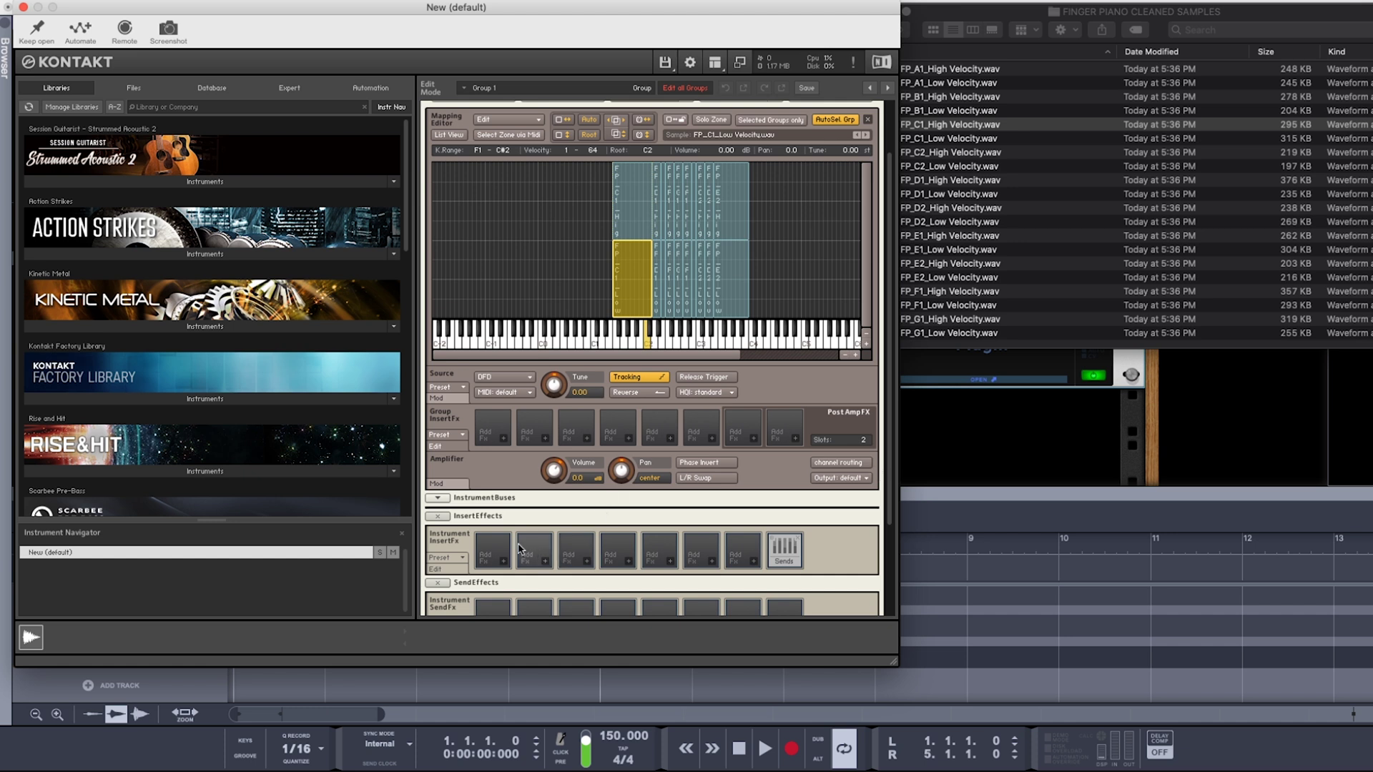
- Select all mapped zones and add a Stomps > Saturation instrument insert effect
{"action": "left_click_drag", "start_coordinate": [889, 410], "coordinate": [879, 468]}
{"action": "left_click_drag", "start_coordinate": [794, 224], "coordinate": [570, 132]}
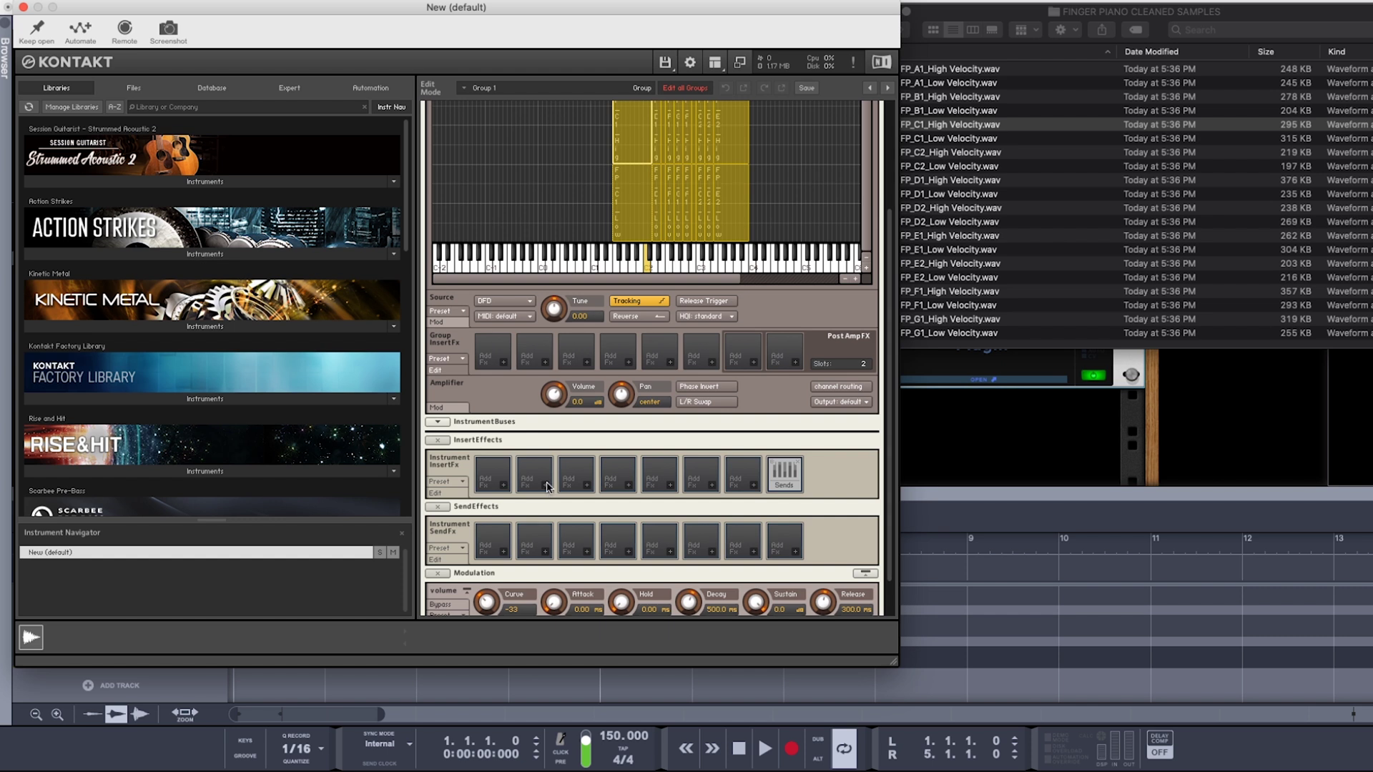
{"action": "left_click", "coordinate": [629, 487]}
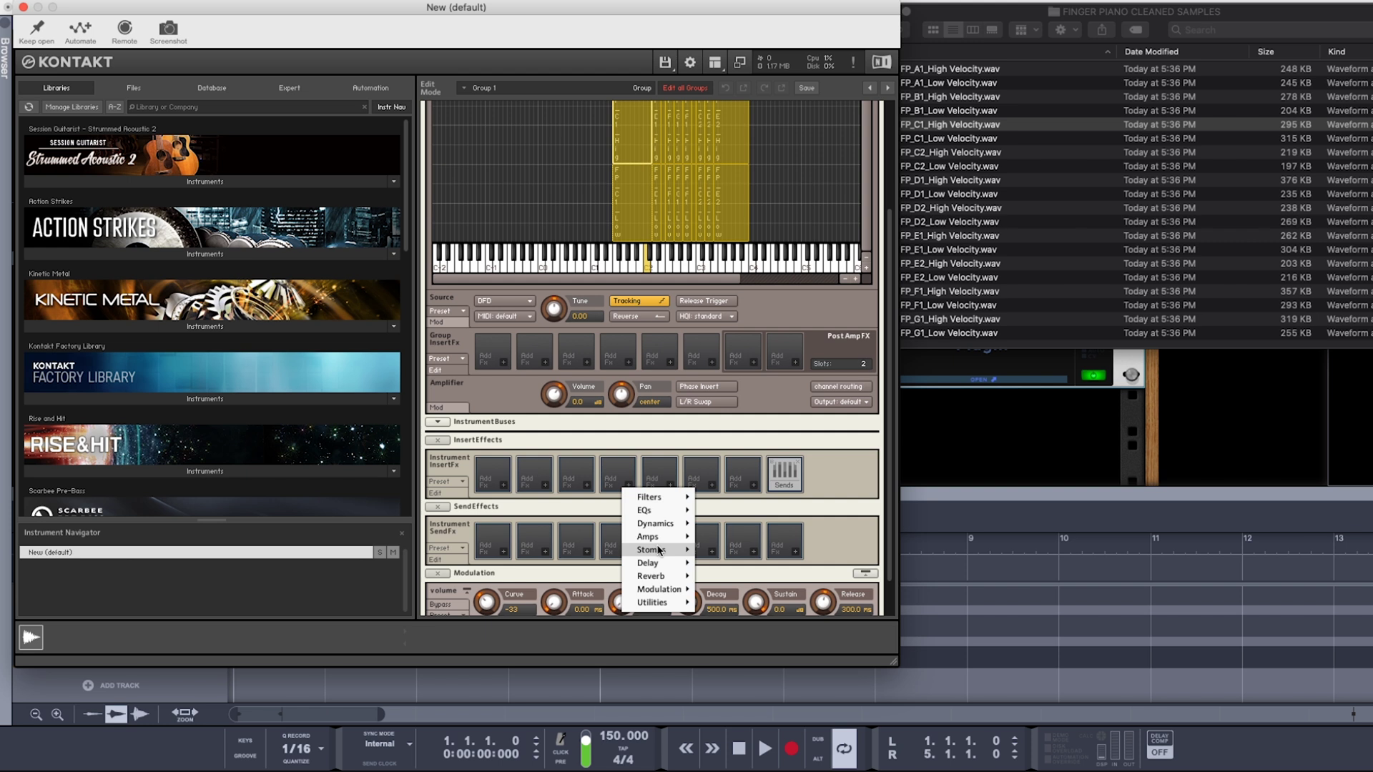
{"action": "mouse_move", "coordinate": [679, 550]}
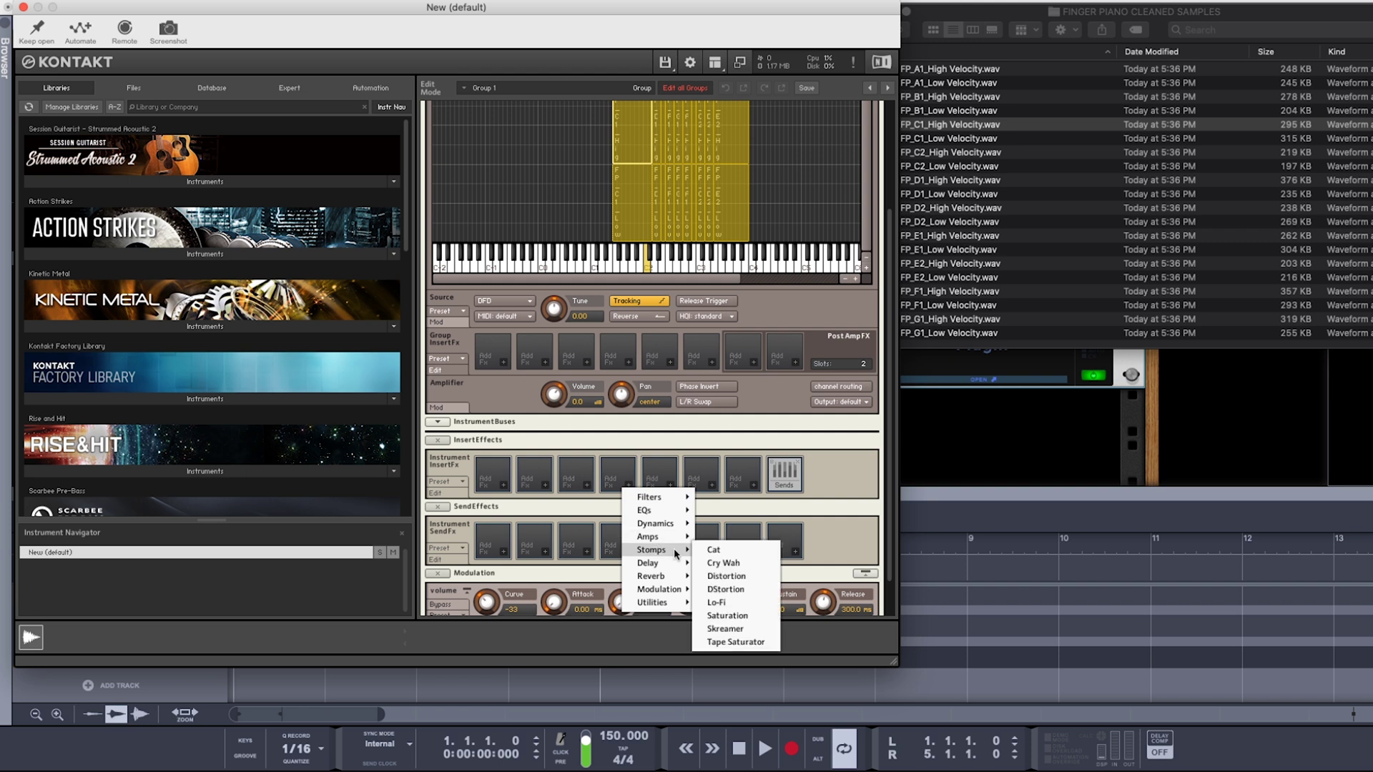
{"action": "left_click", "coordinate": [744, 611]}
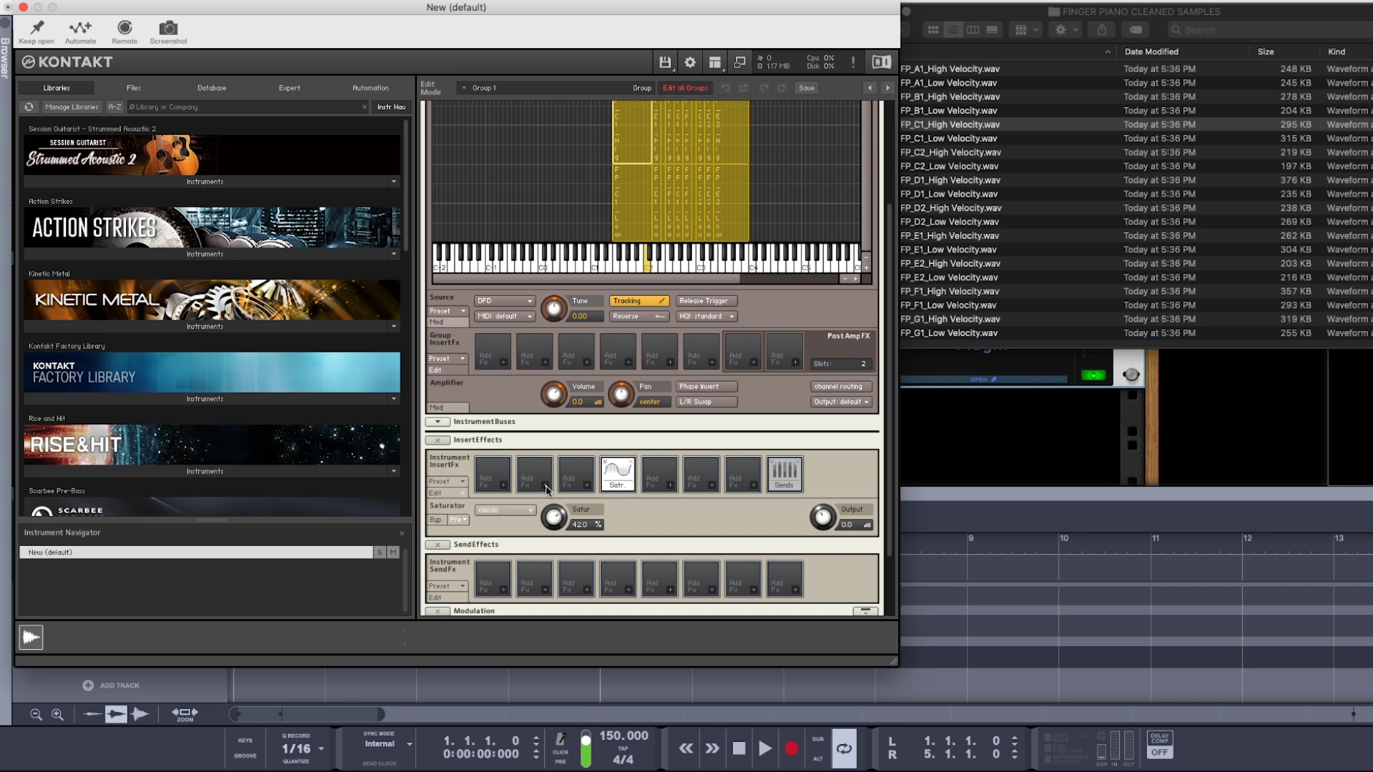
- Add Plate Reverb and Replika Delay inserts to the instrument's InsertFx chain
{"action": "left_click", "coordinate": [546, 489]}
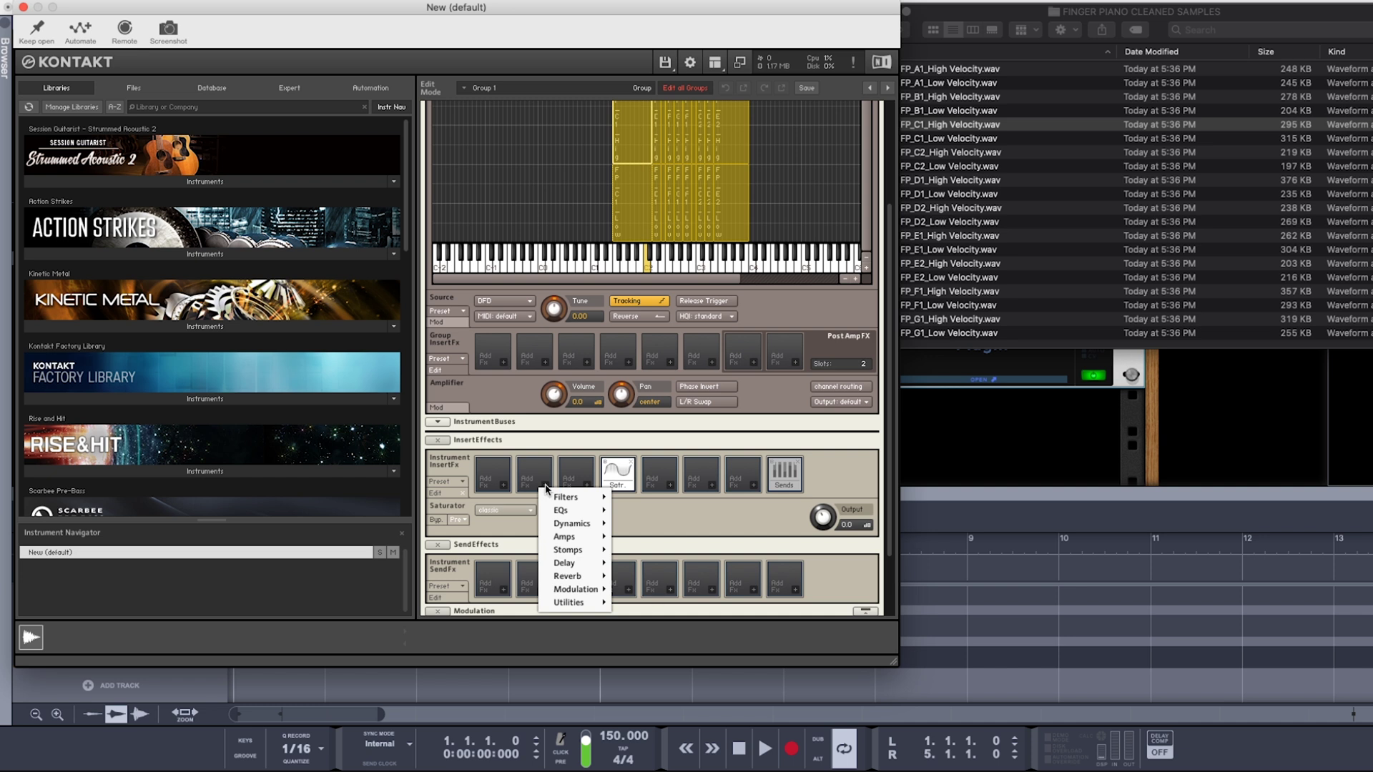
{"action": "mouse_move", "coordinate": [577, 576]}
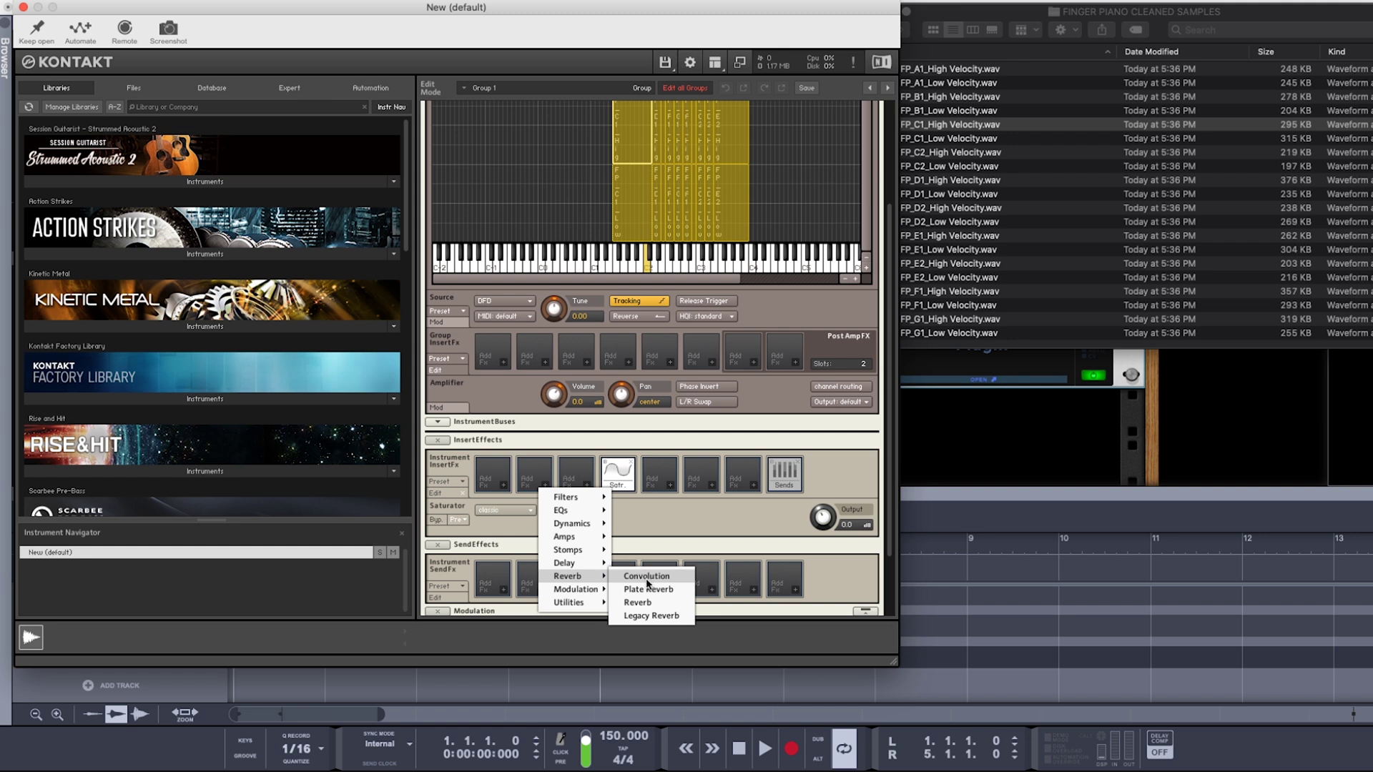
{"action": "left_click", "coordinate": [648, 589]}
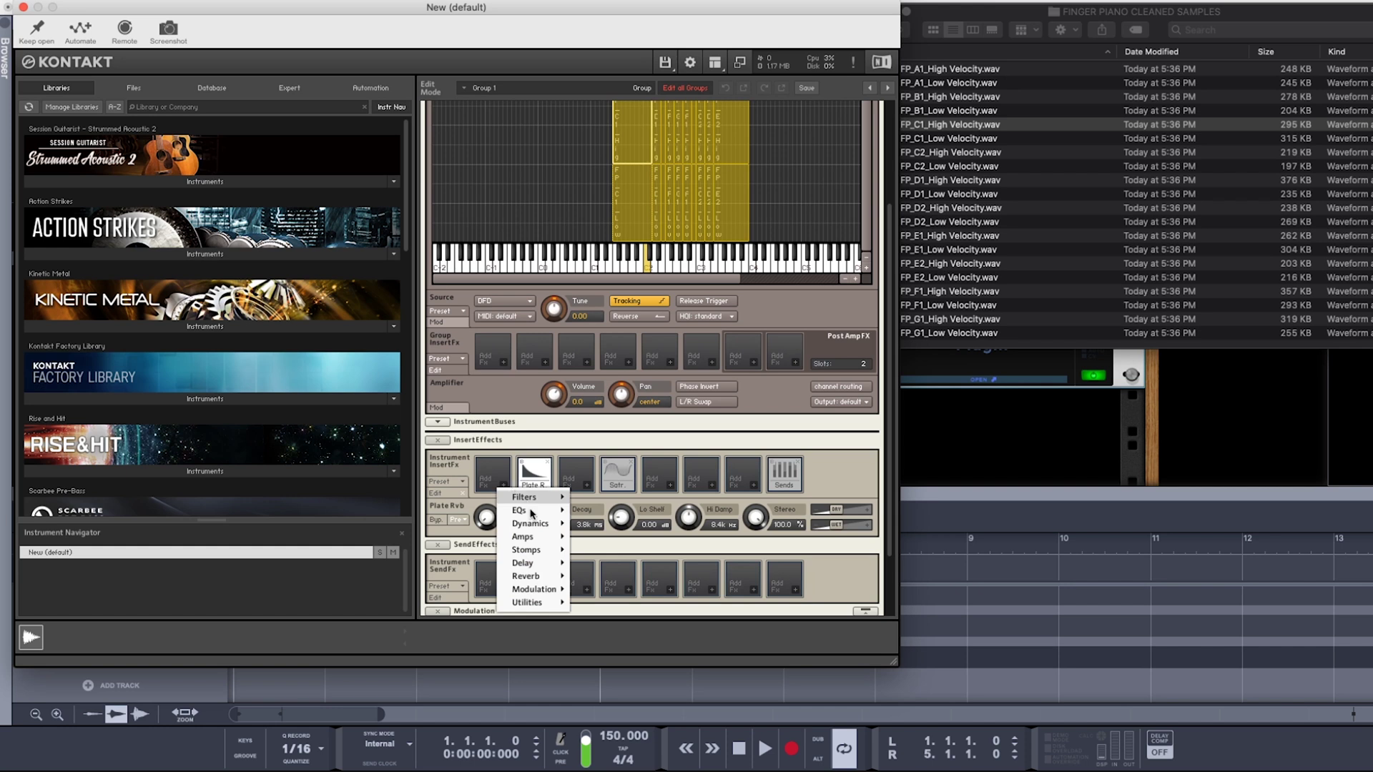
{"action": "mouse_move", "coordinate": [548, 562]}
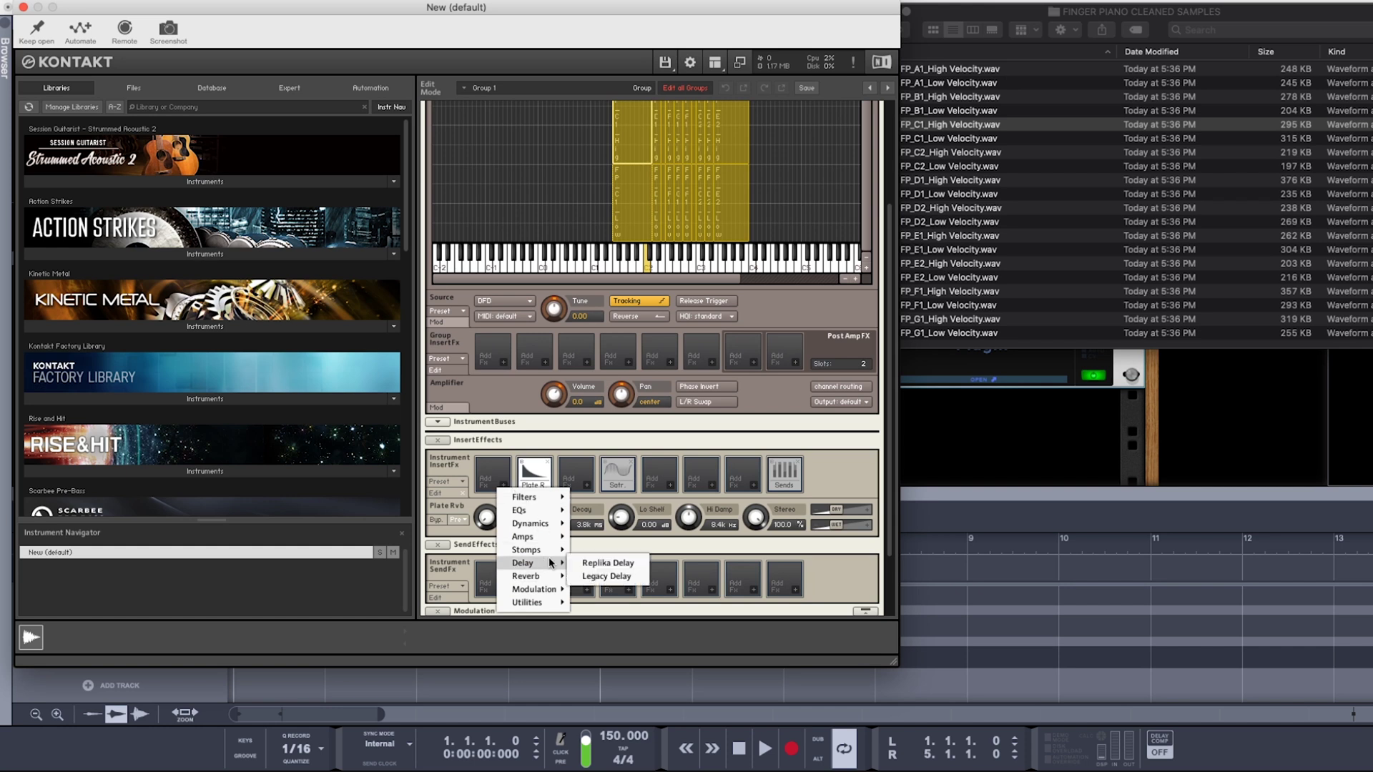
{"action": "left_click", "coordinate": [614, 564]}
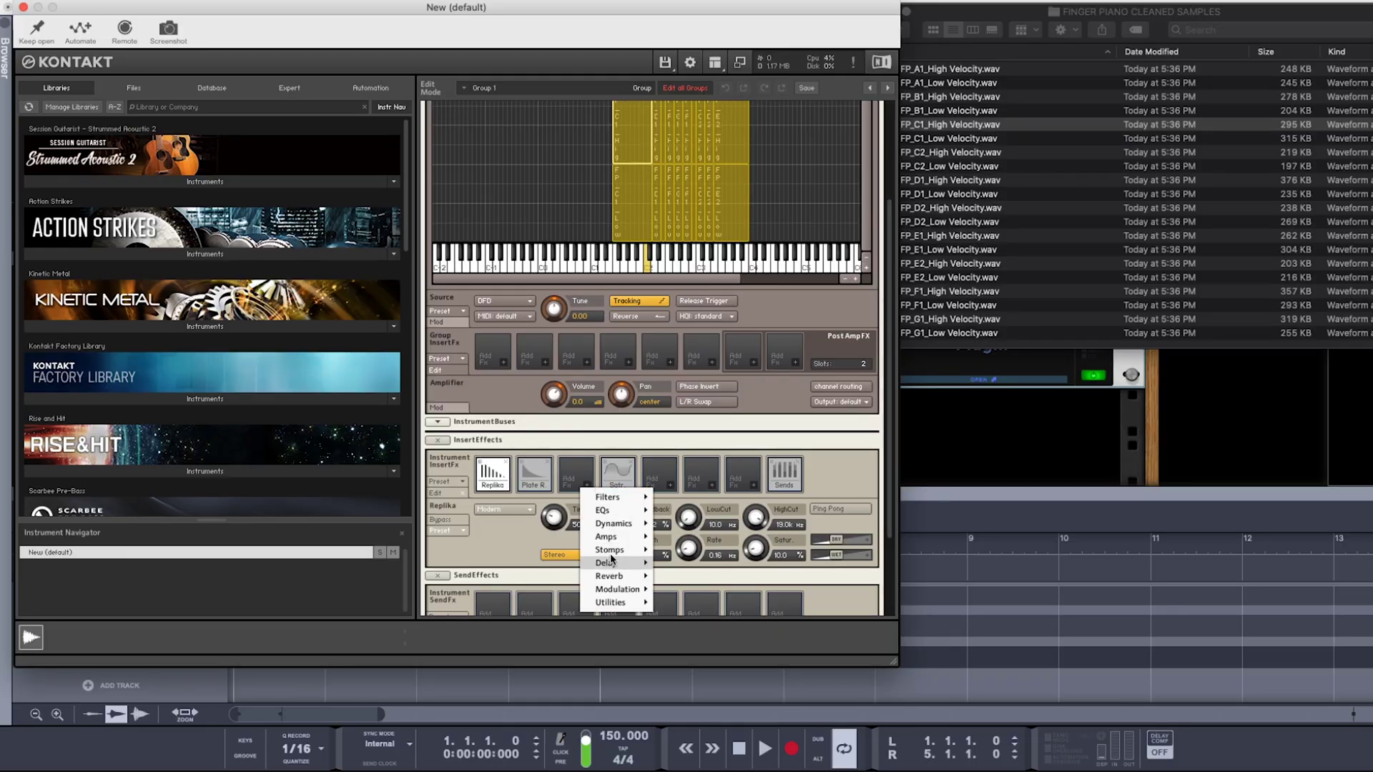
- Add a Dynamics > Transient Master insert and lower its Attack to -20.5
{"action": "mouse_move", "coordinate": [614, 523]}
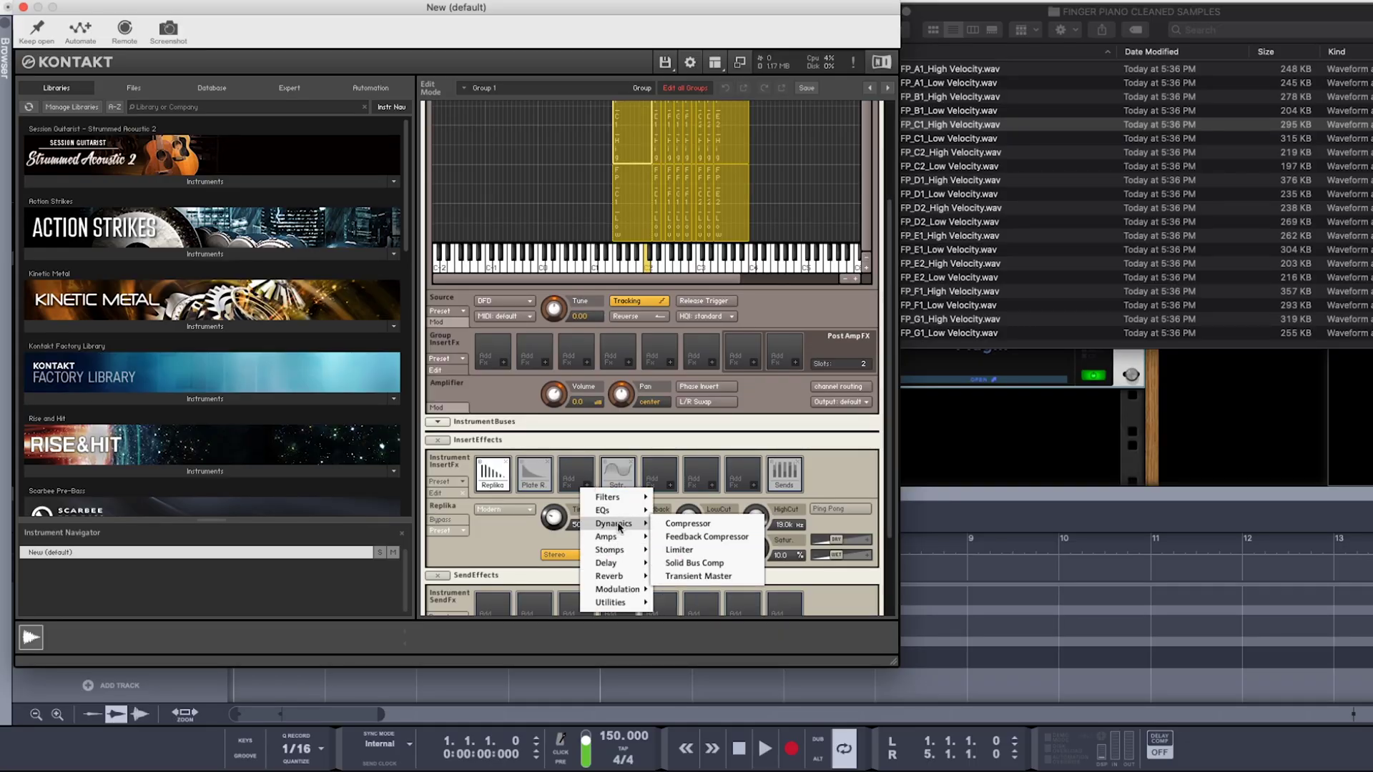
{"action": "left_click", "coordinate": [695, 576]}
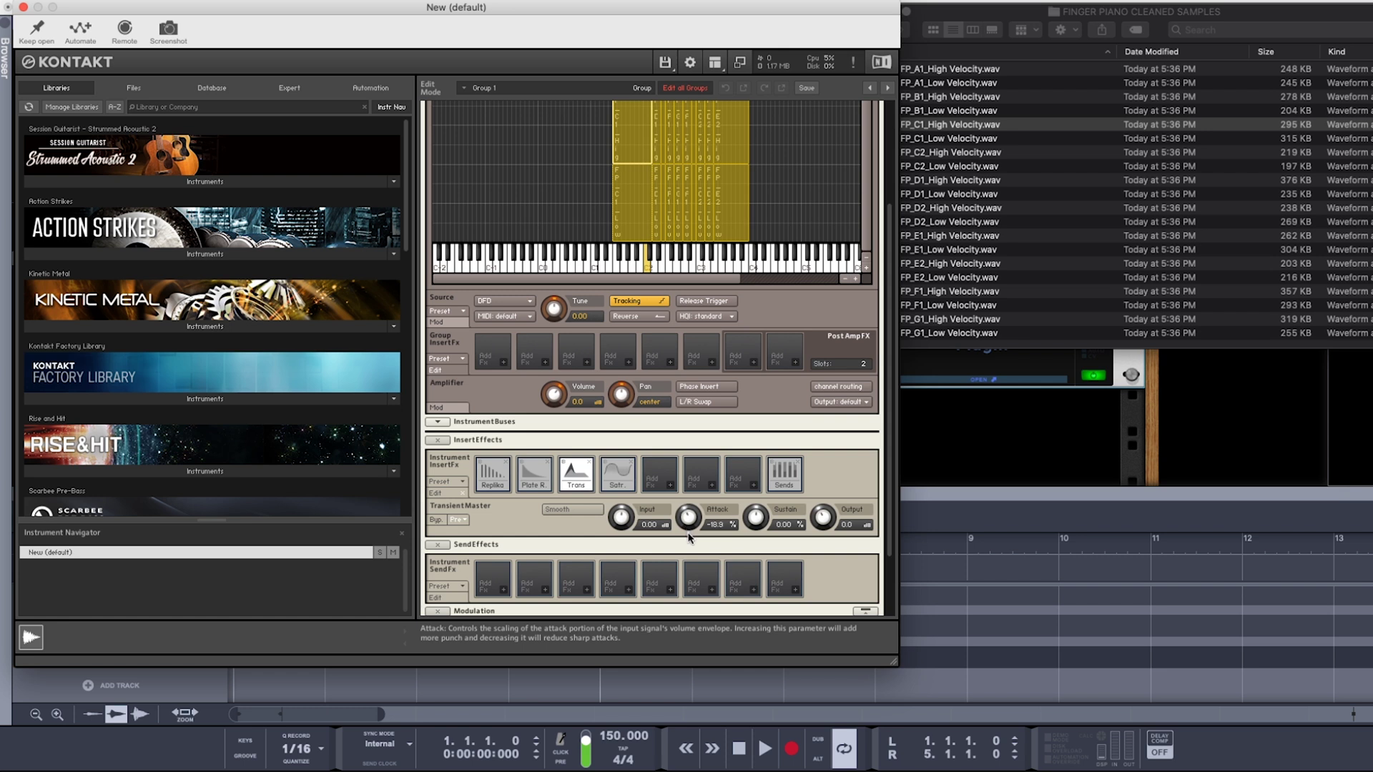
{"action": "left_click_drag", "start_coordinate": [689, 538], "coordinate": [688, 543]}
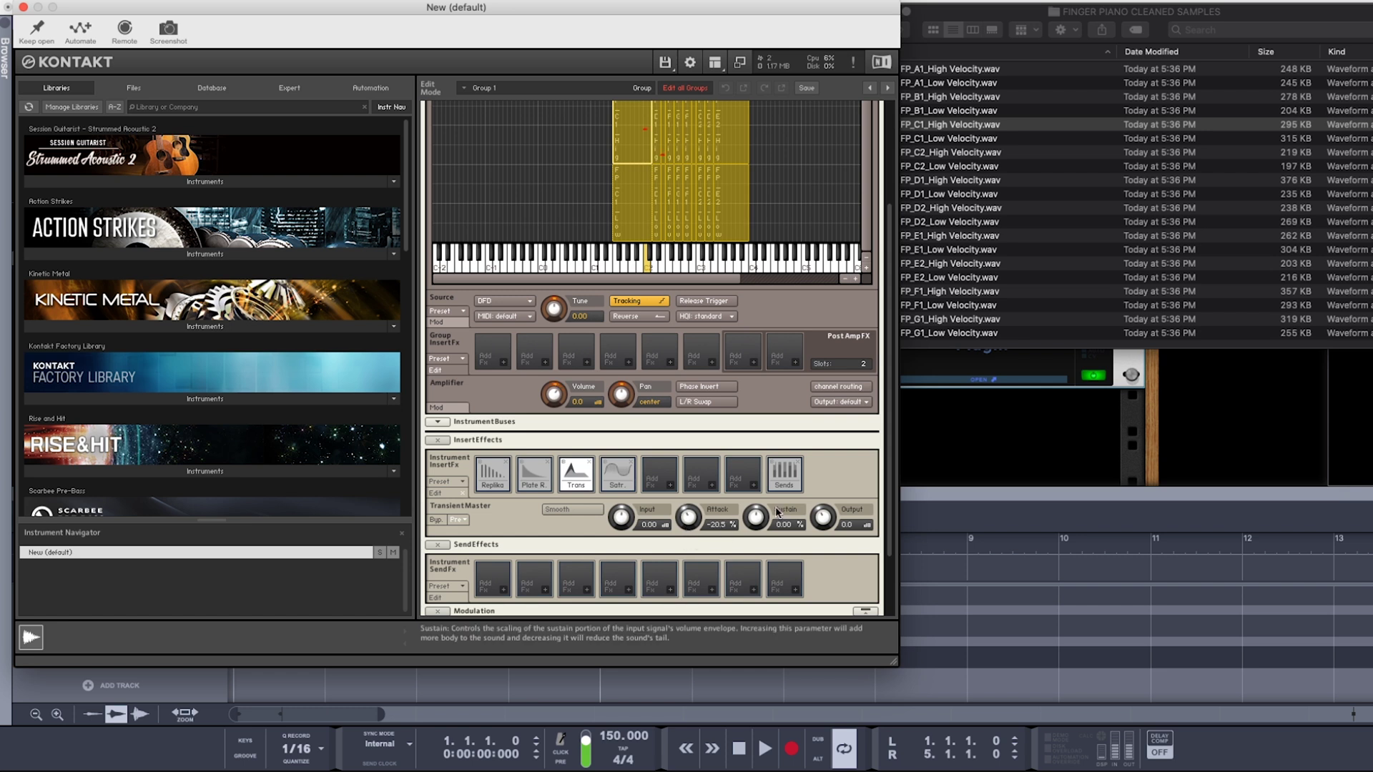